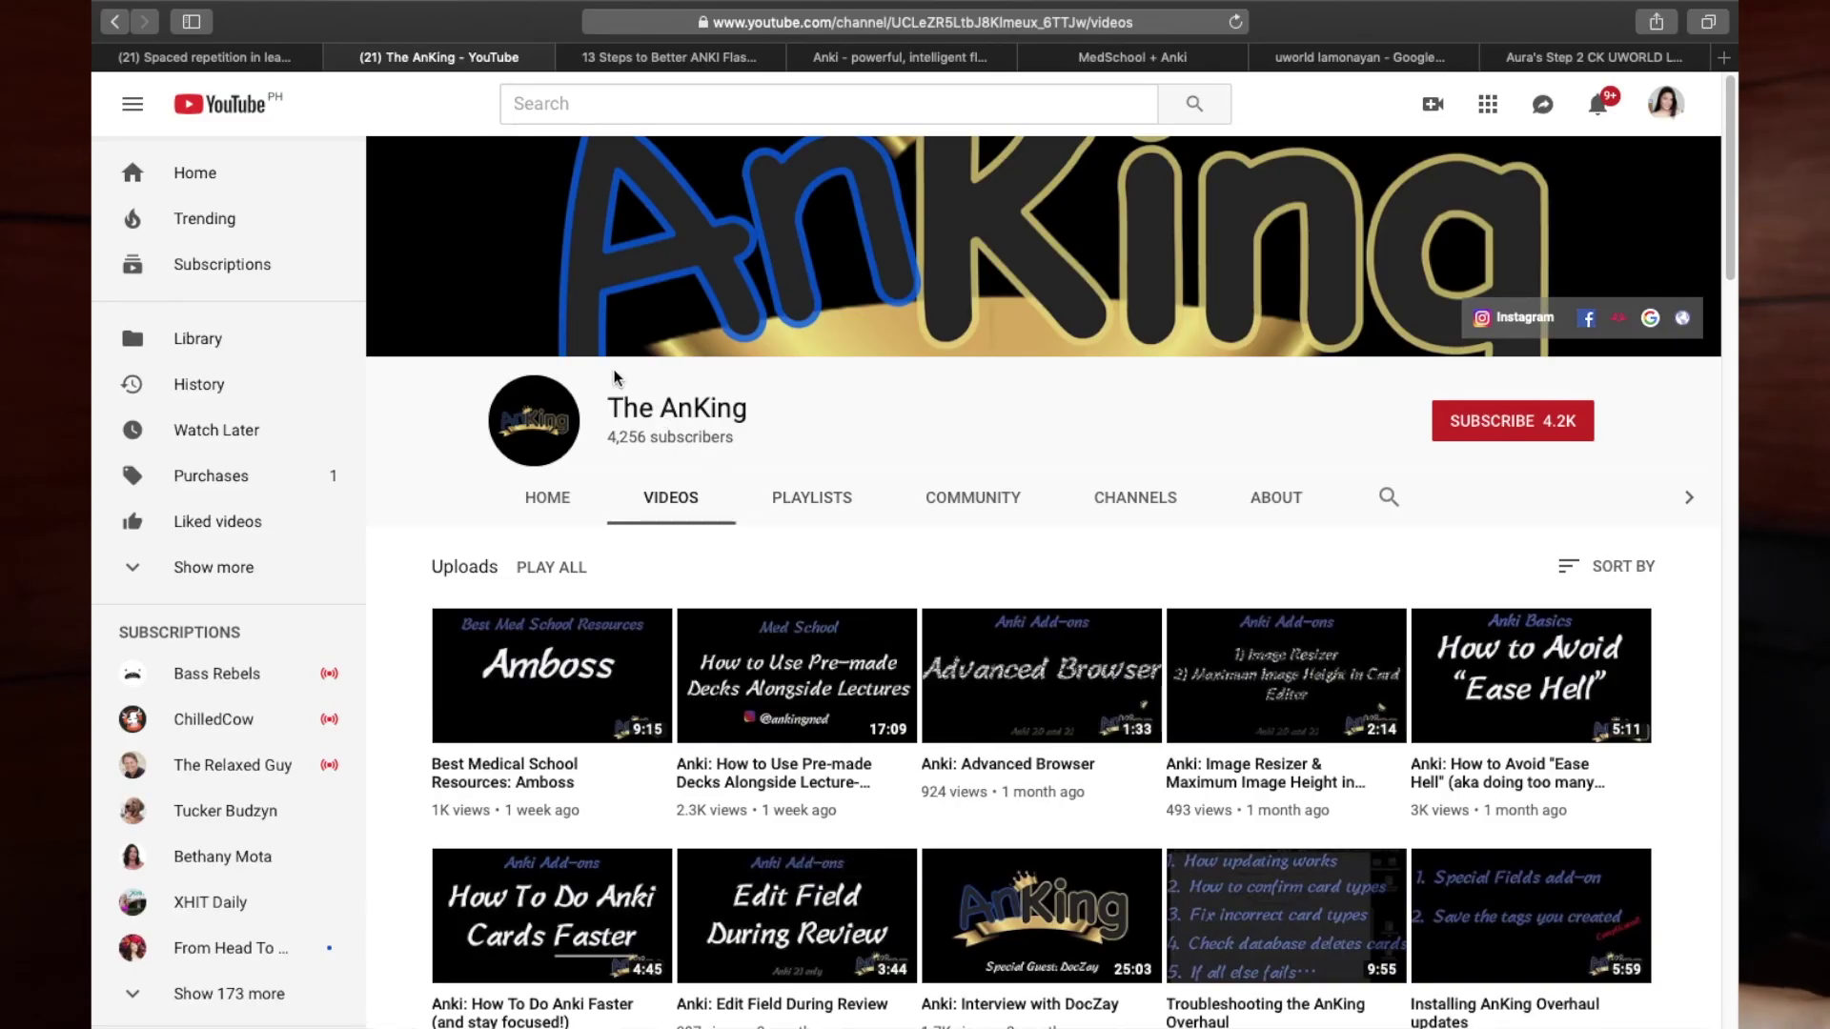
# Browse The AnKing's uploads, then the '13 Steps to Better ANKI Flashcards' video and its comments
pyautogui.scroll(-5, 726, 759)
pyautogui.scroll(-6, 730, 629)
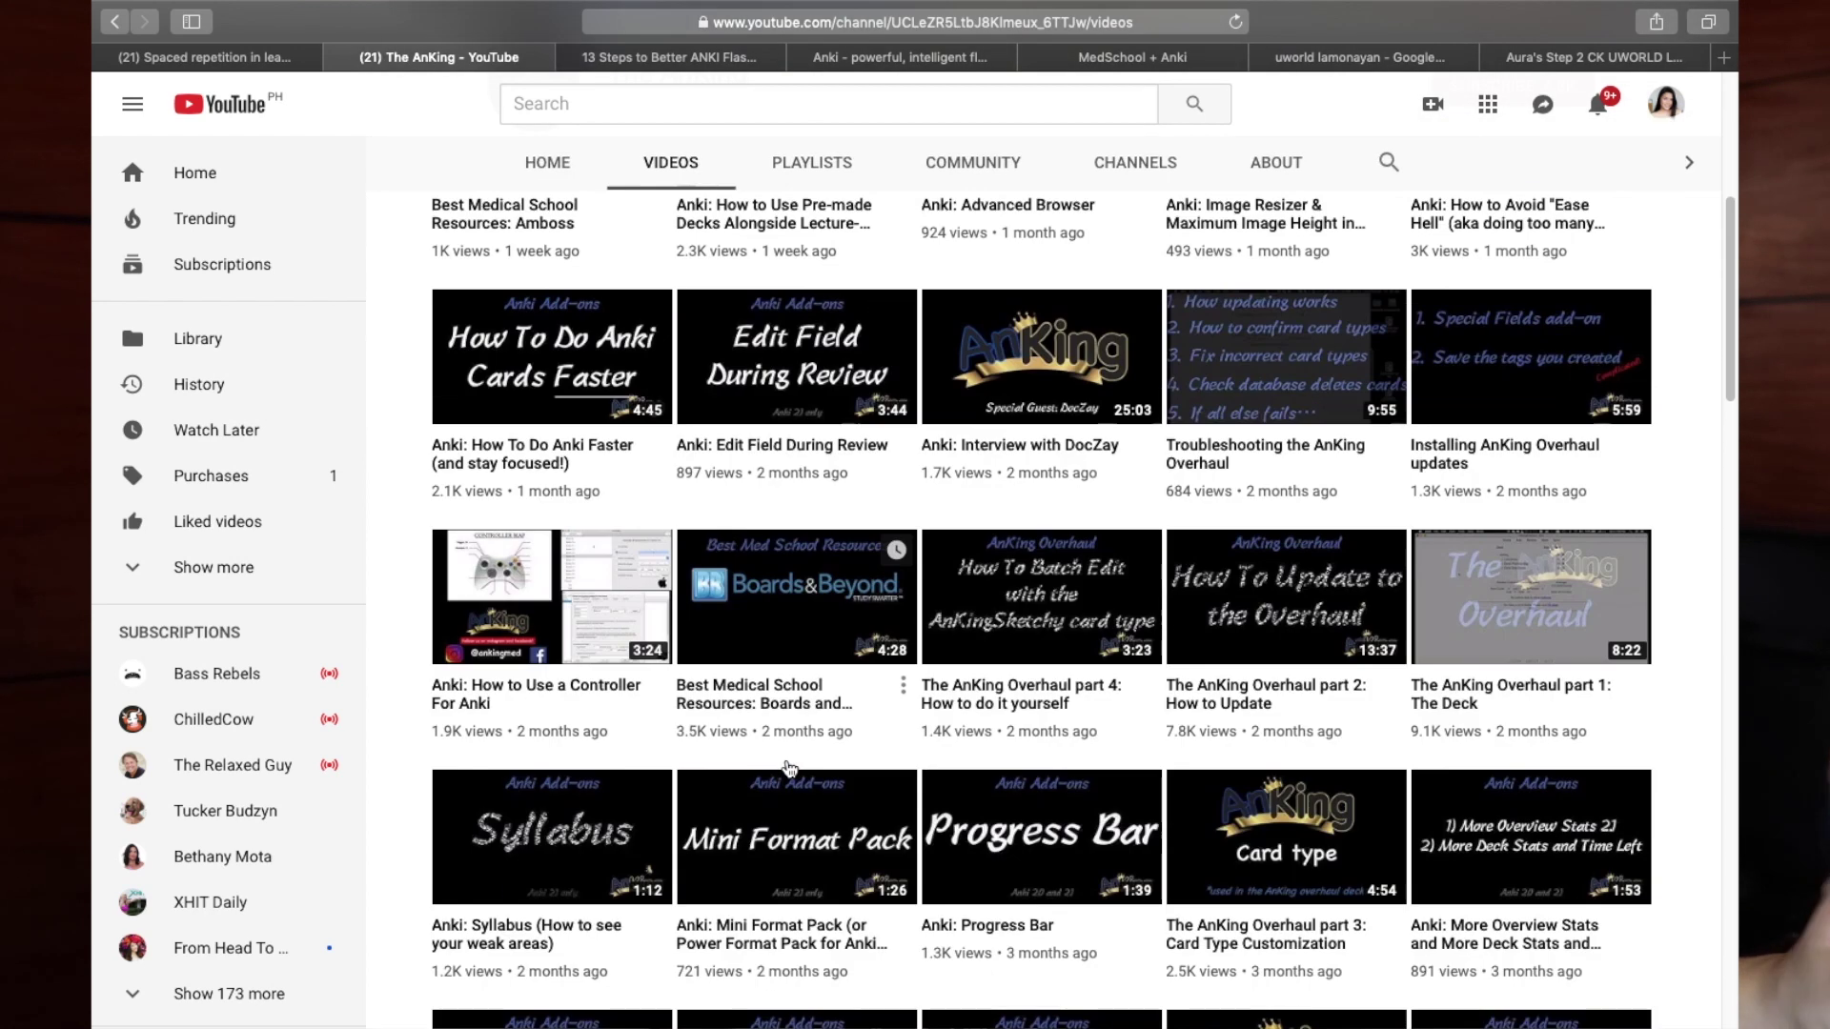
pyautogui.scroll(-3, 717, 688)
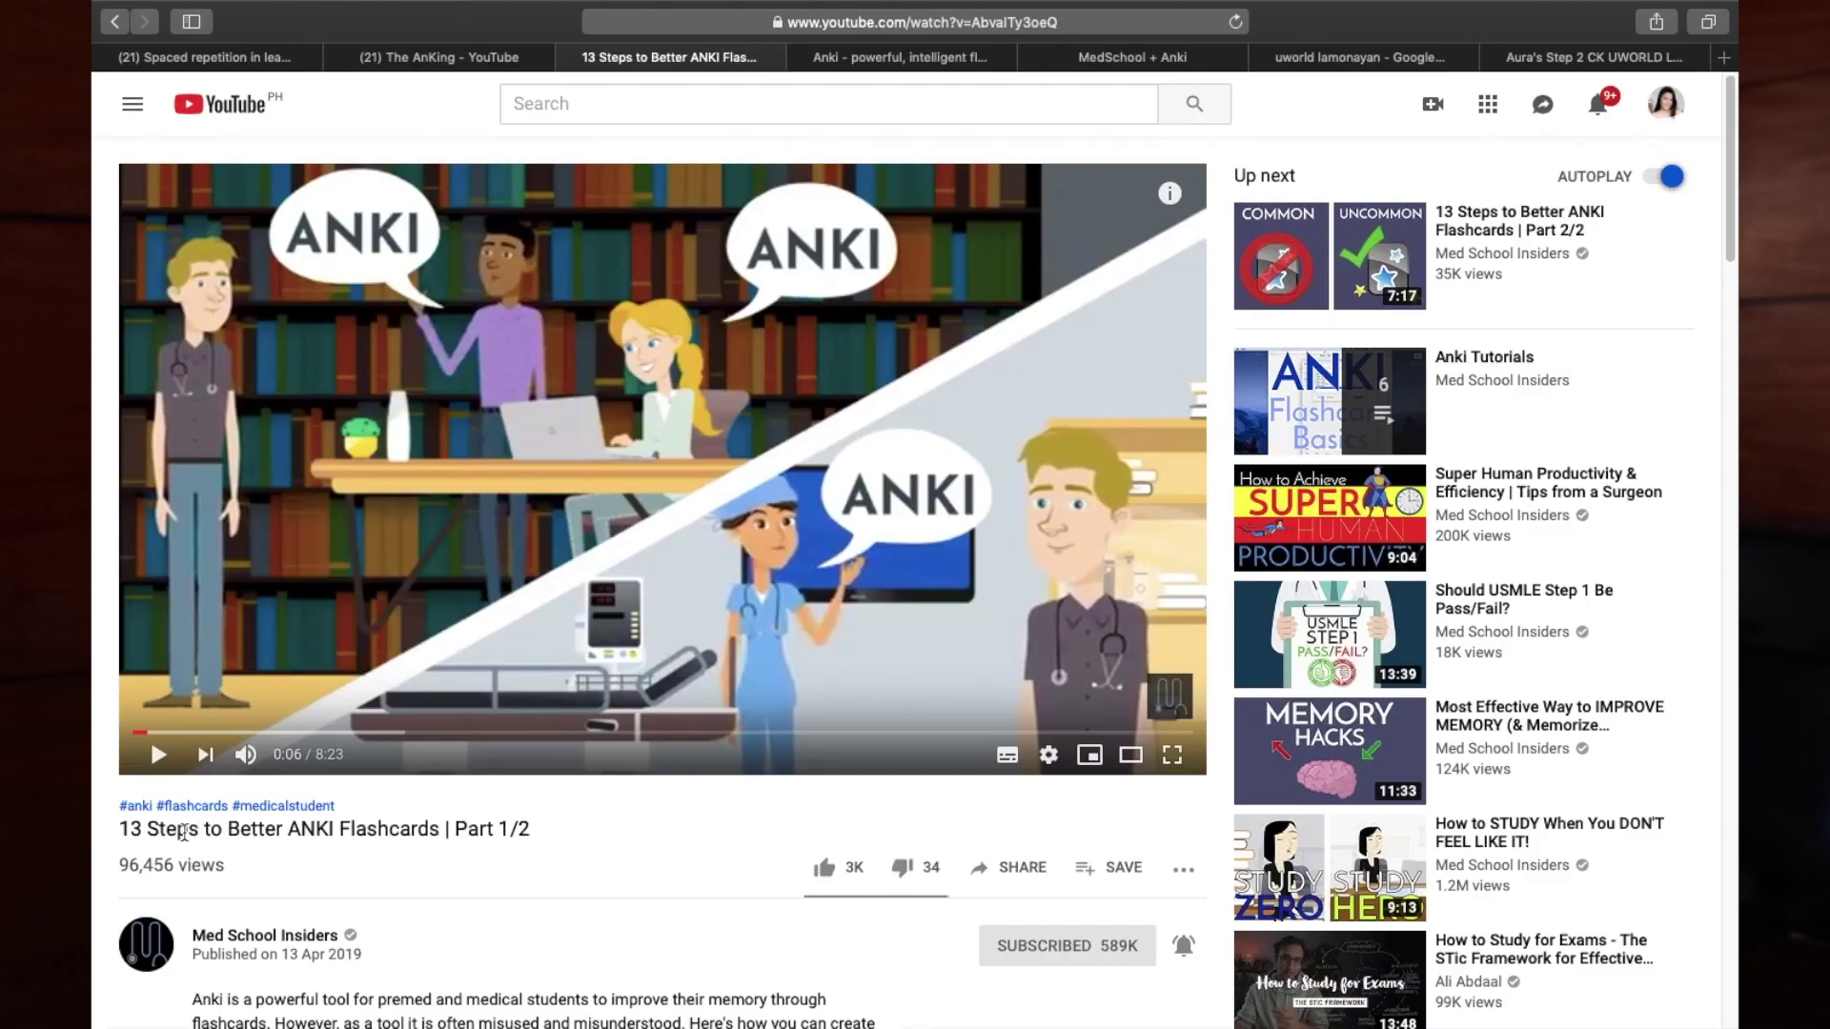
pyautogui.moveTo(159, 830); pyautogui.dragTo(247, 834)
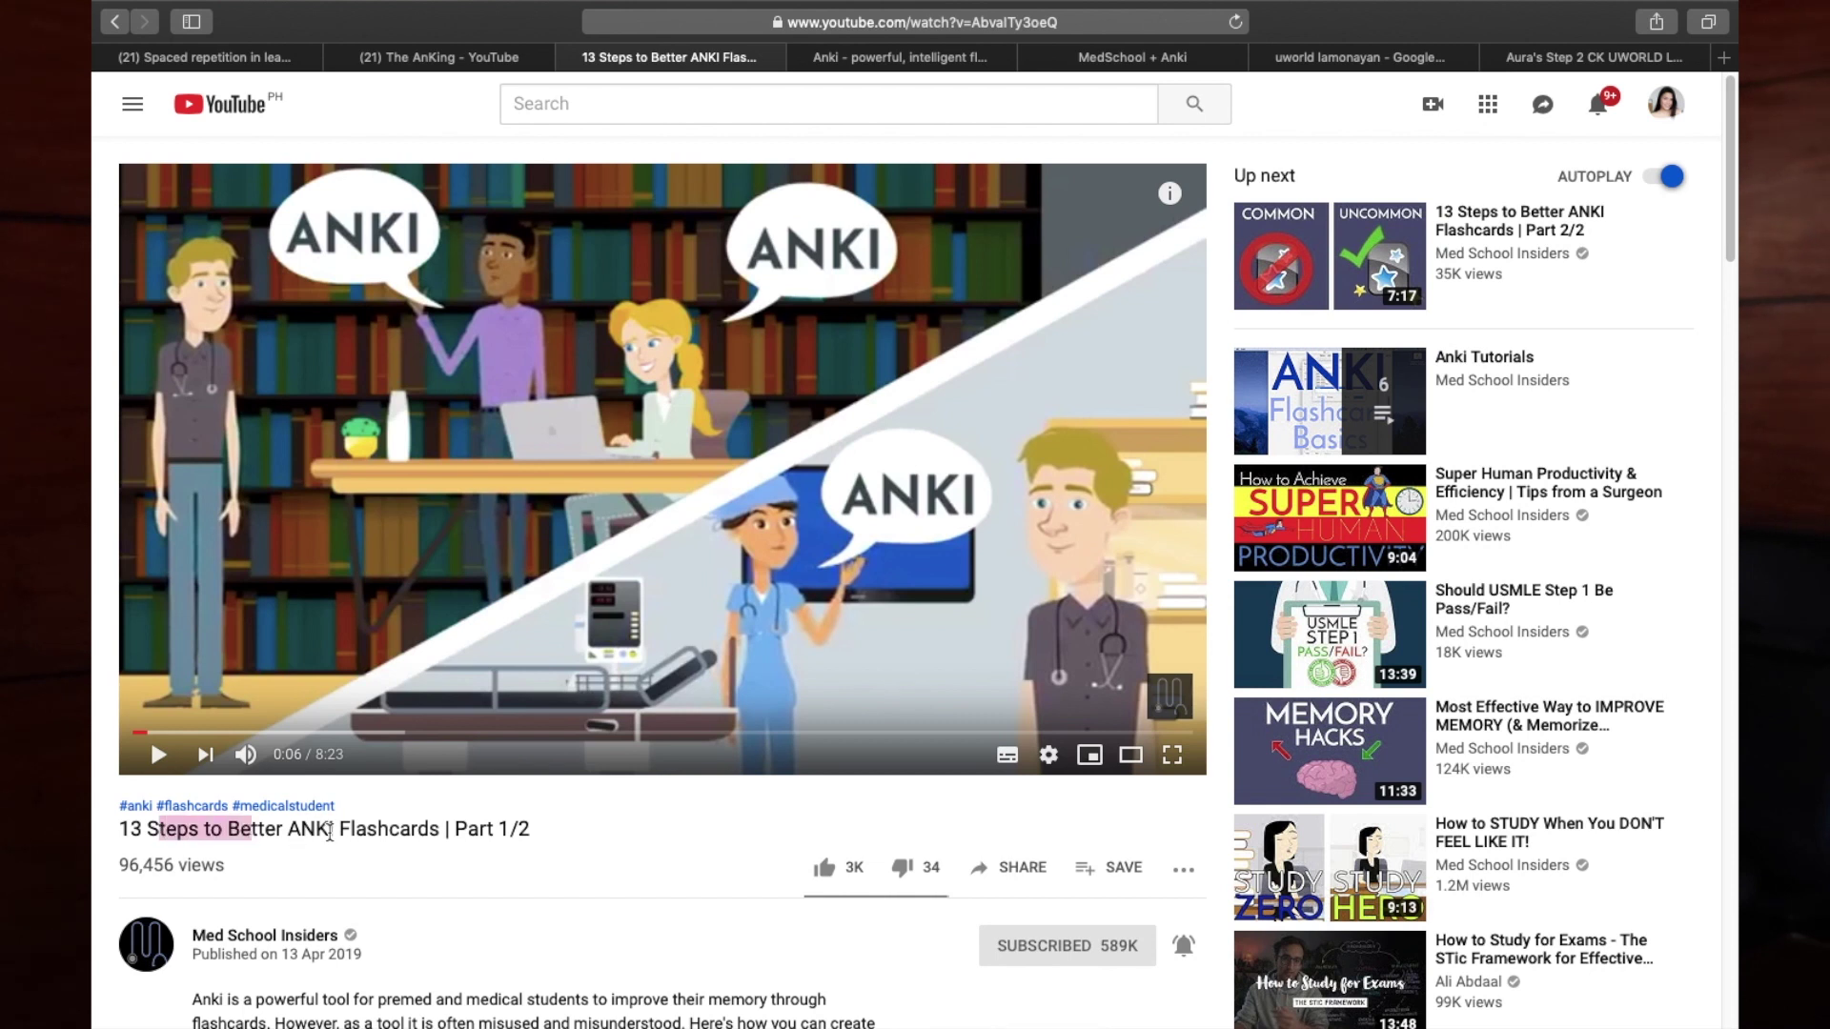
pyautogui.click(332, 831)
pyautogui.scroll(-10, 475, 890)
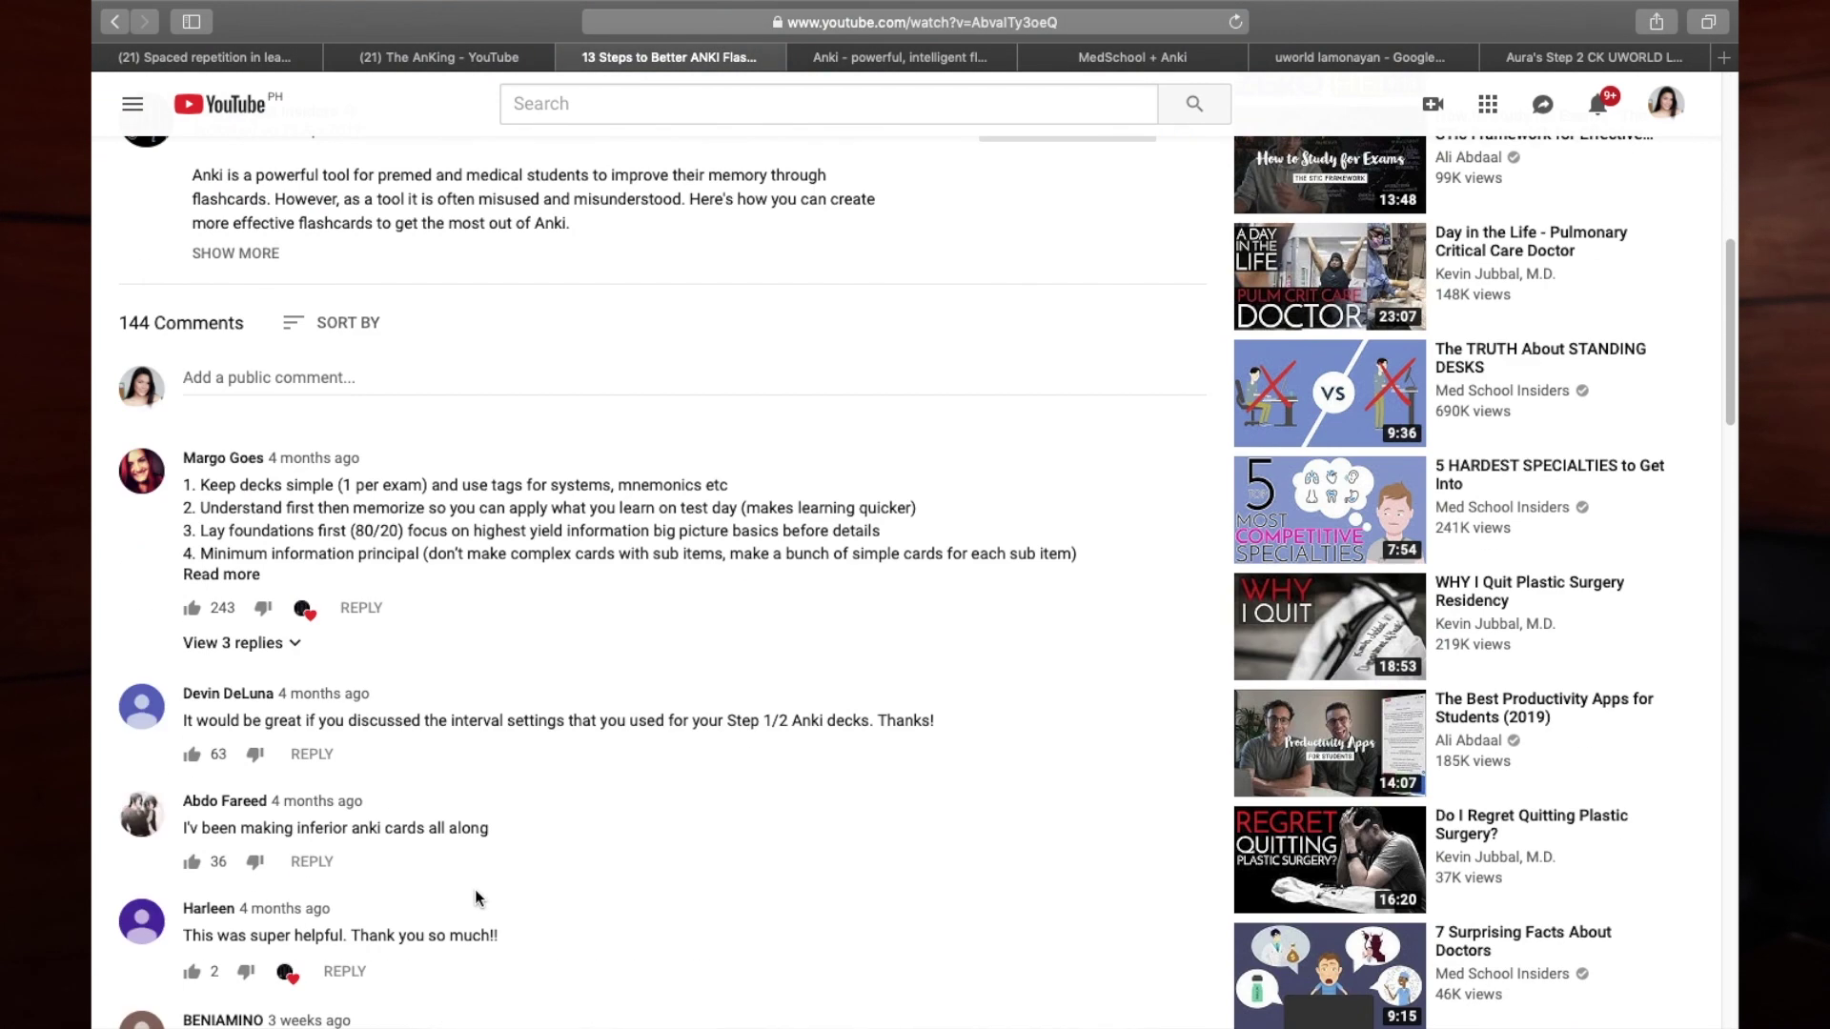
pyautogui.scroll(10, 474, 889)
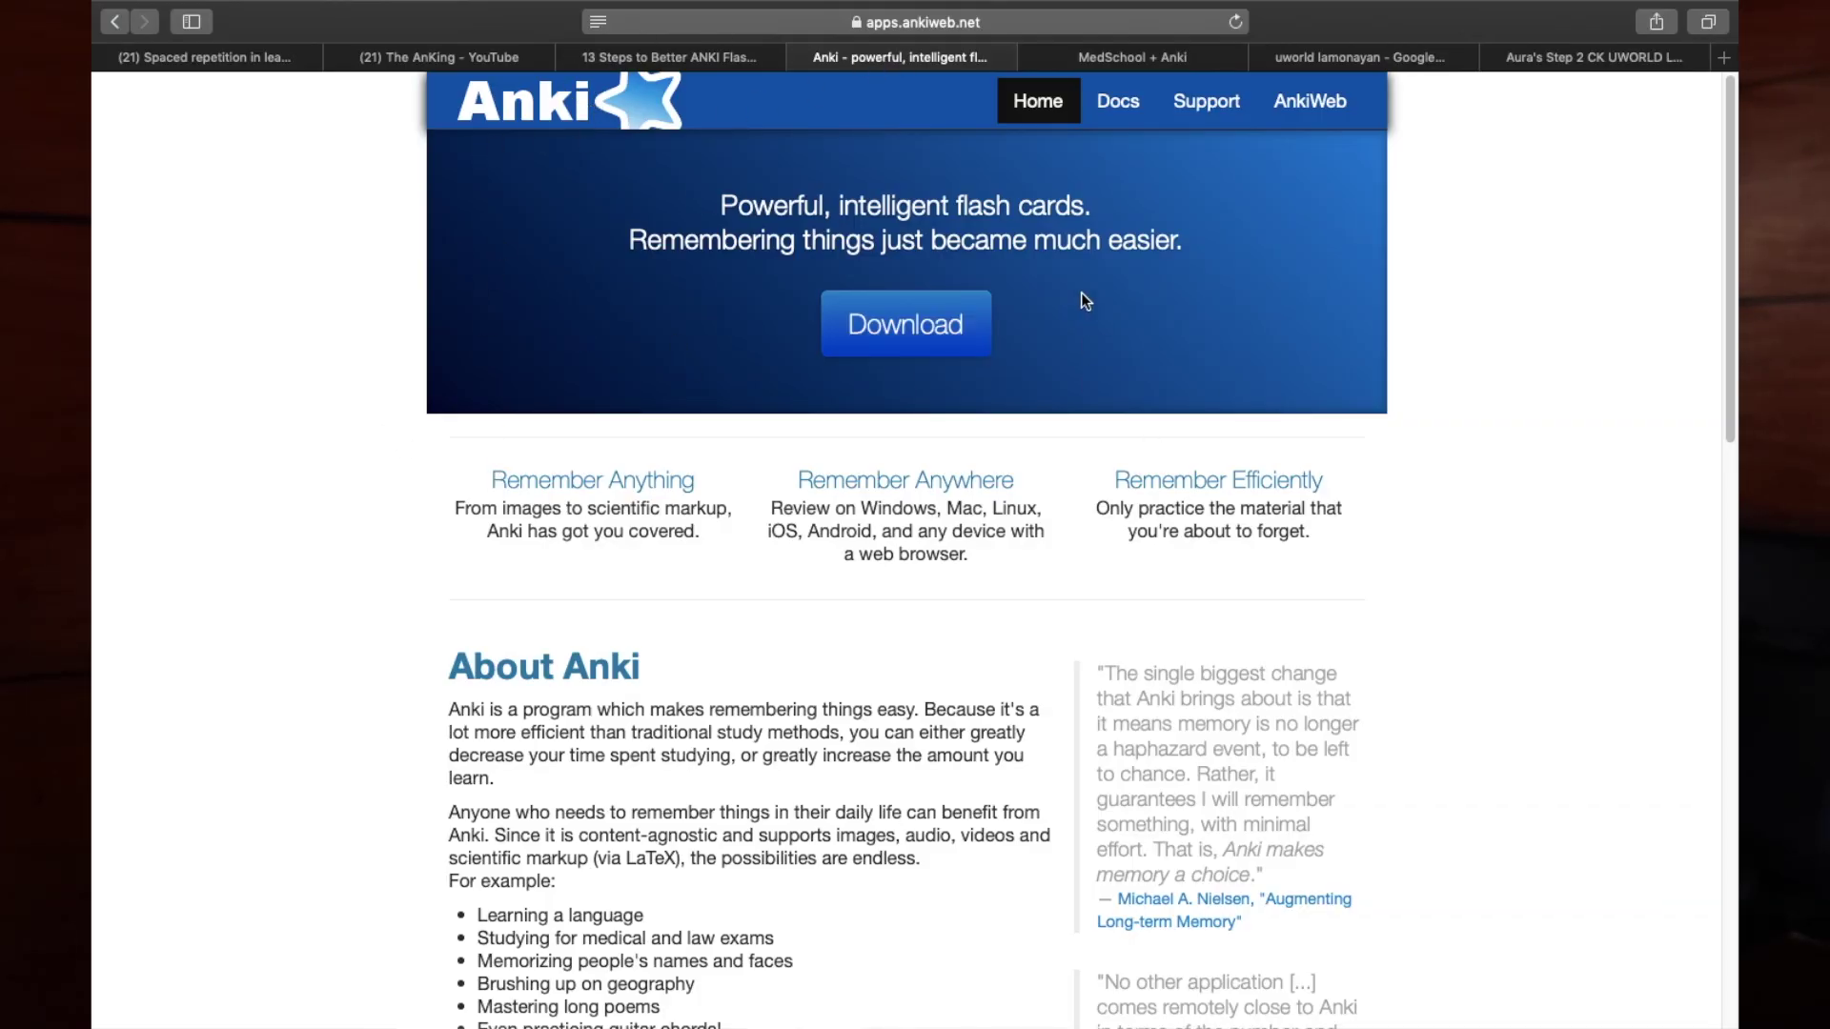
# Scroll the apps.ankiweb.net homepage past its Download button and back up
pyautogui.scroll(-3, 376, 442)
pyautogui.scroll(3, 736, 359)
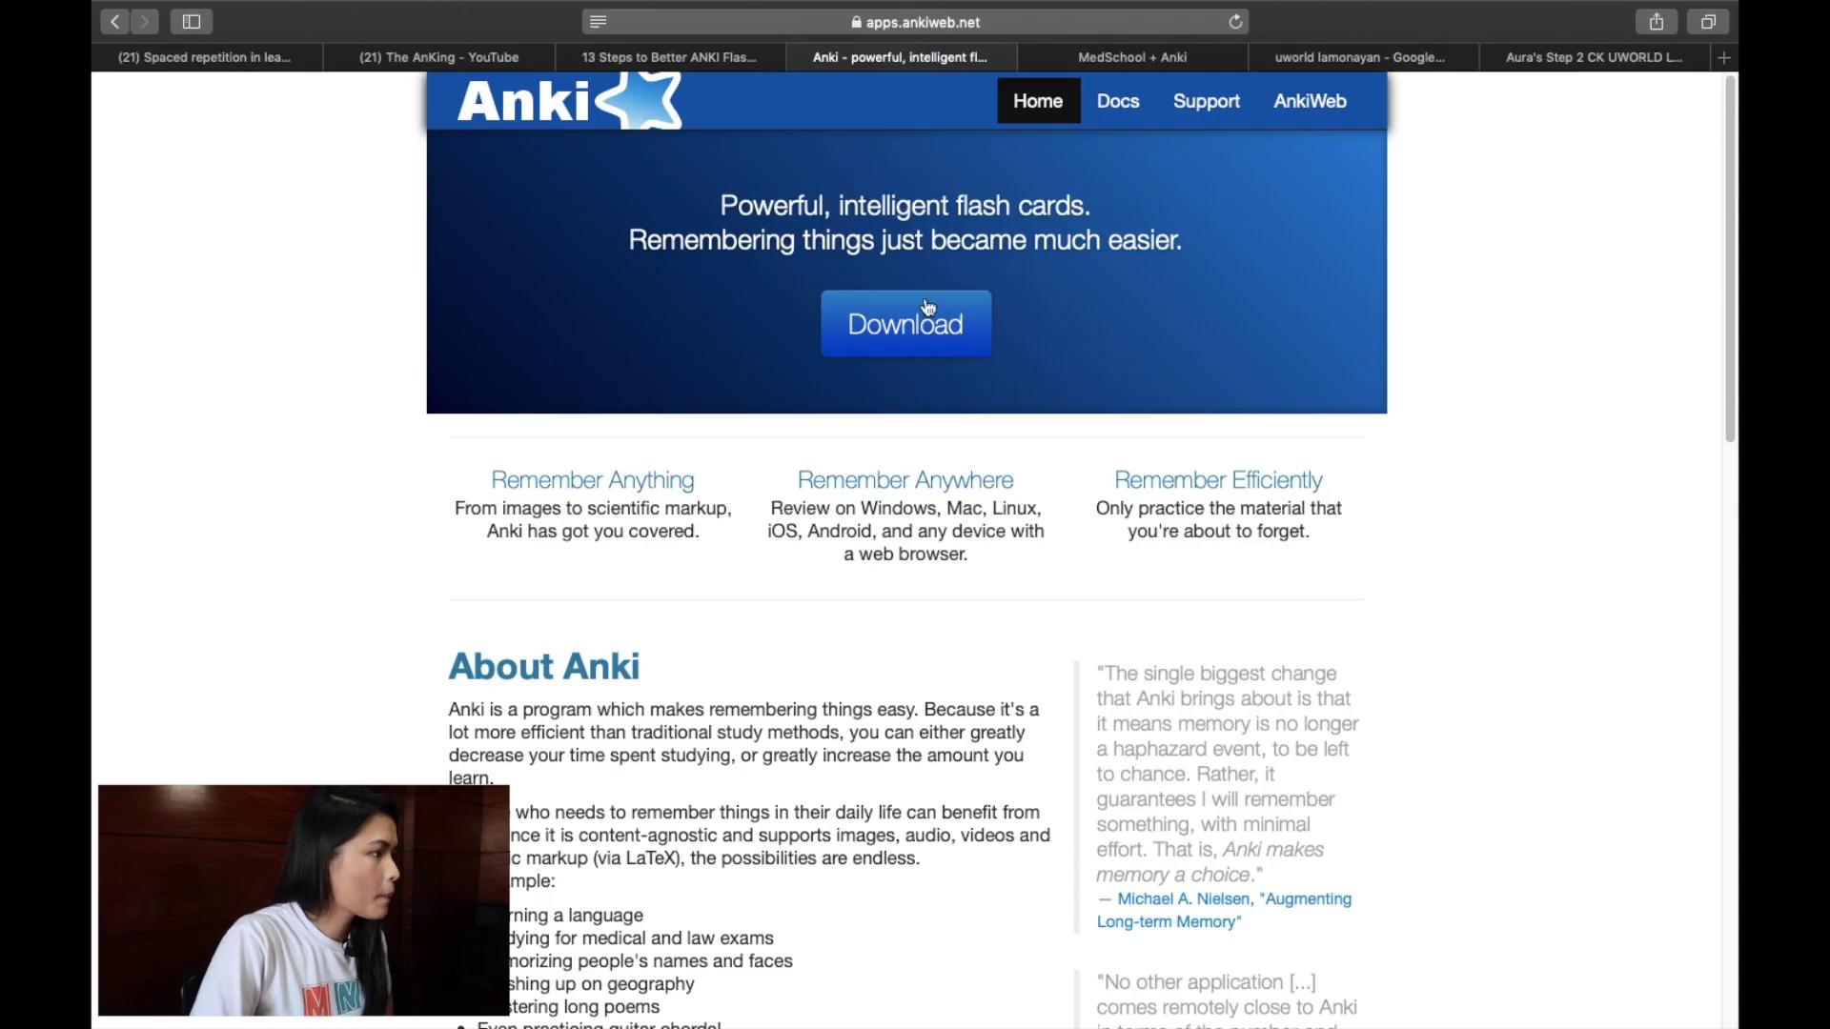
pyautogui.scroll(-5, 352, 600)
pyautogui.scroll(5, 482, 458)
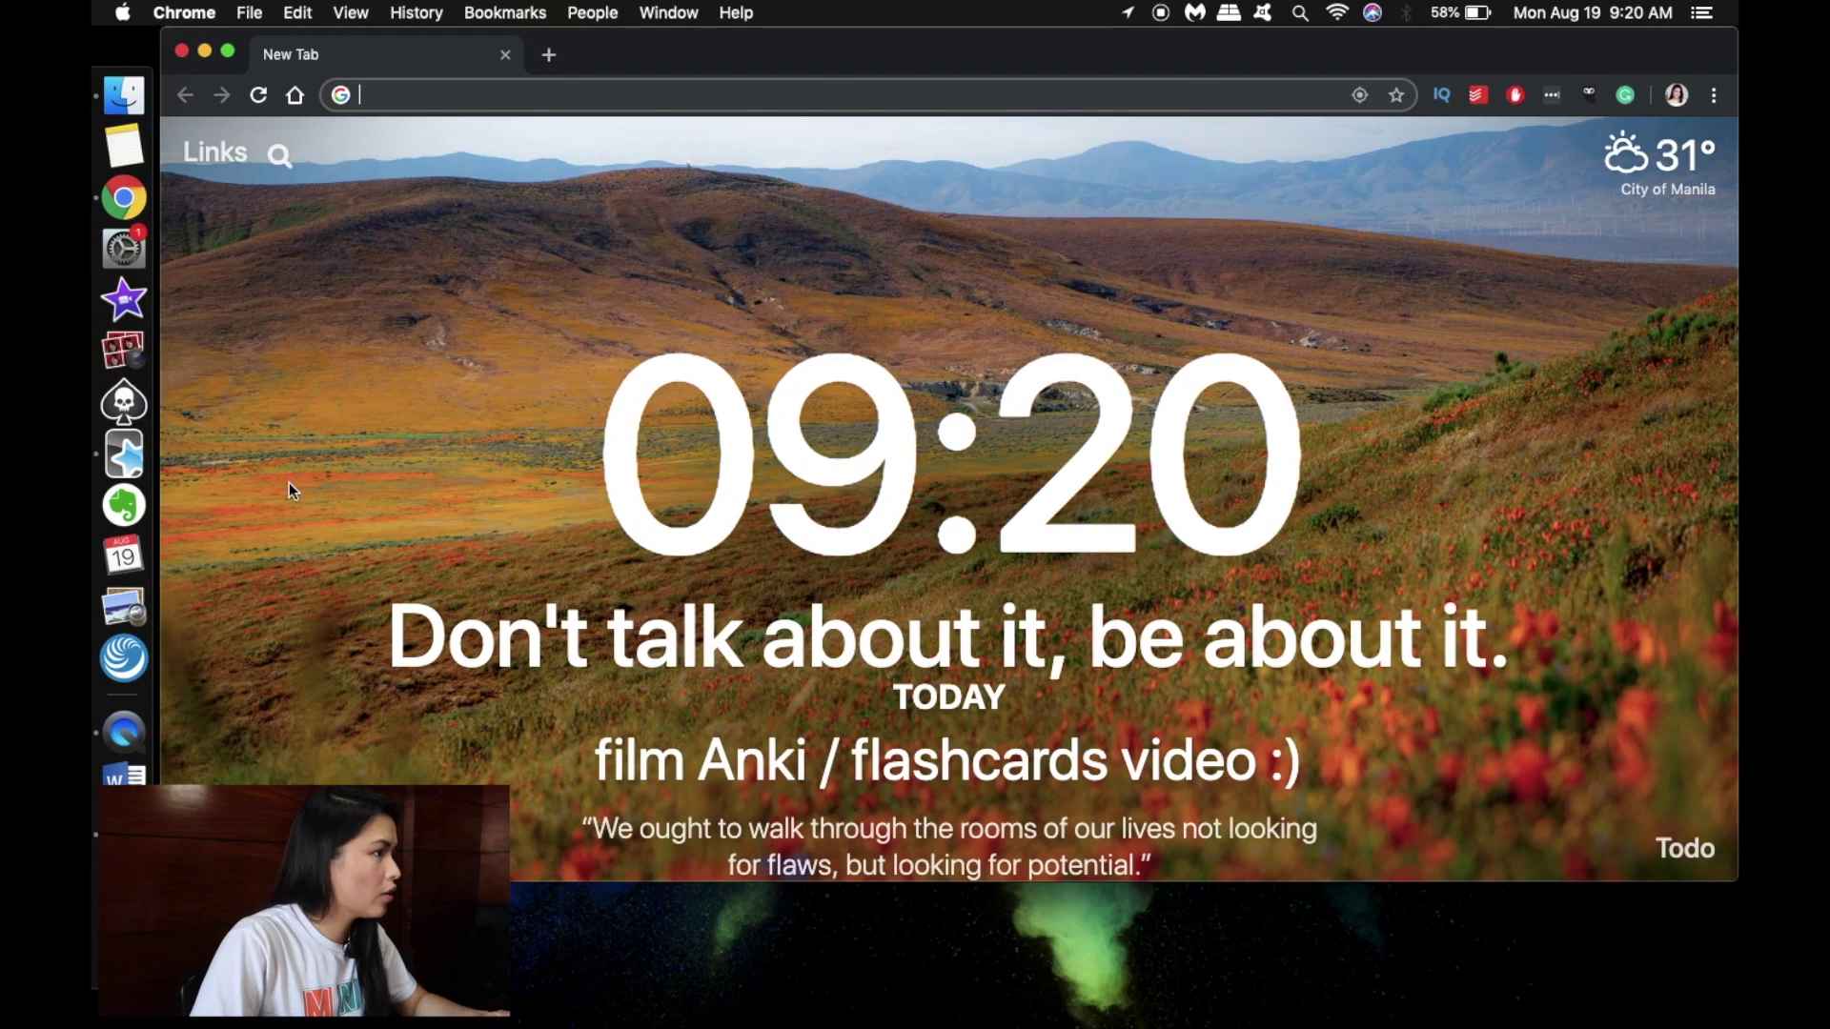
# Expand Zanki Step Decks in Anki's deck list to show its subdecks, then return to MedSchool + Anki
pyautogui.click(133, 453)
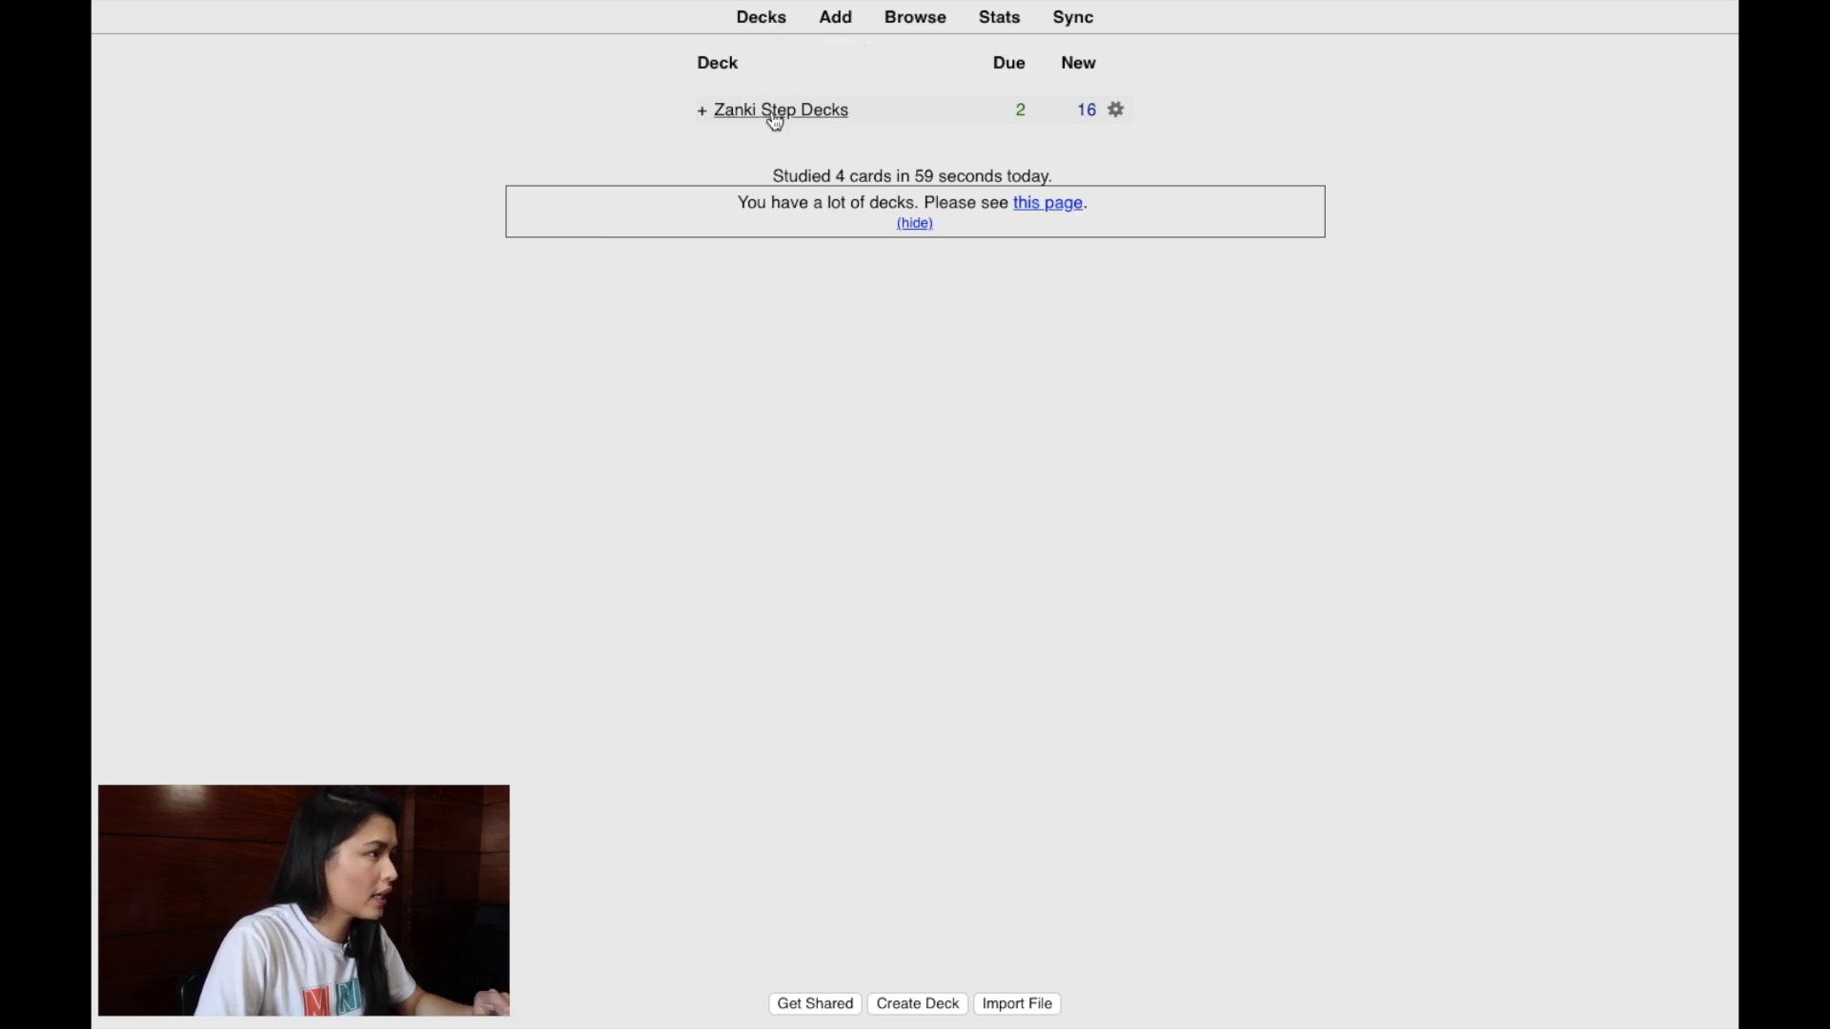
pyautogui.click(703, 112)
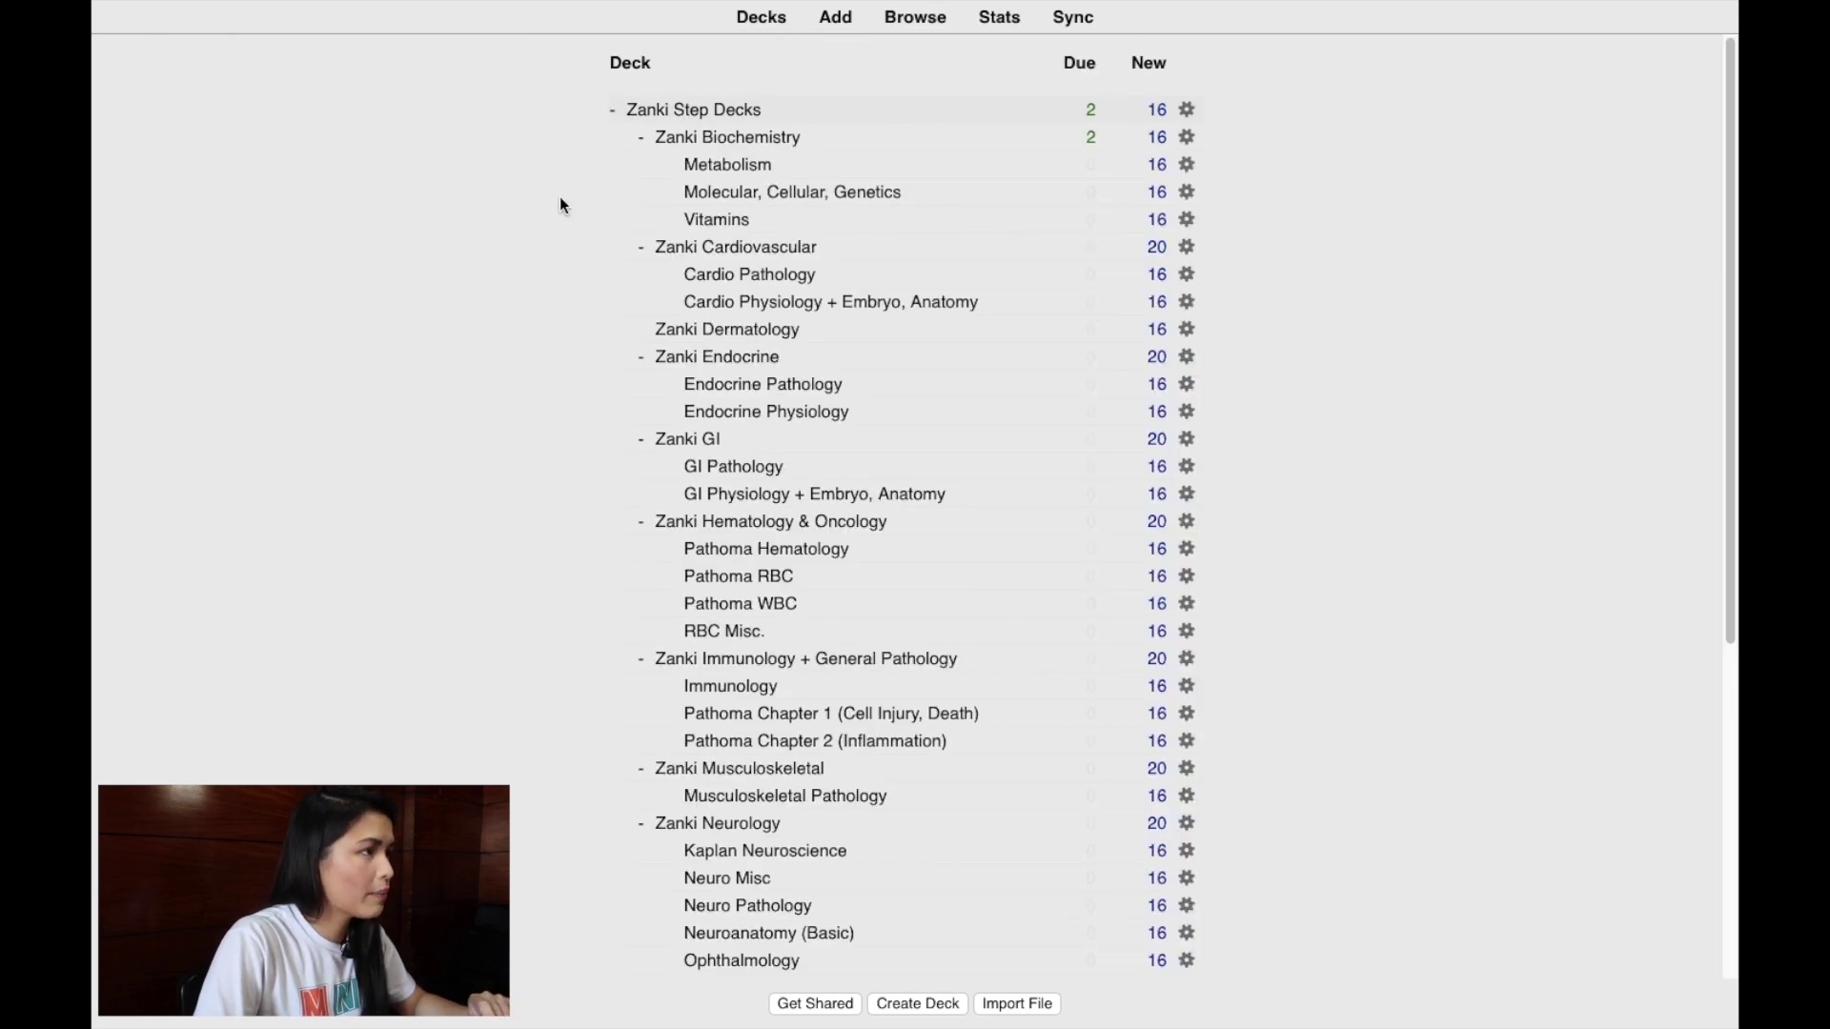
pyautogui.scroll(-10, 563, 196)
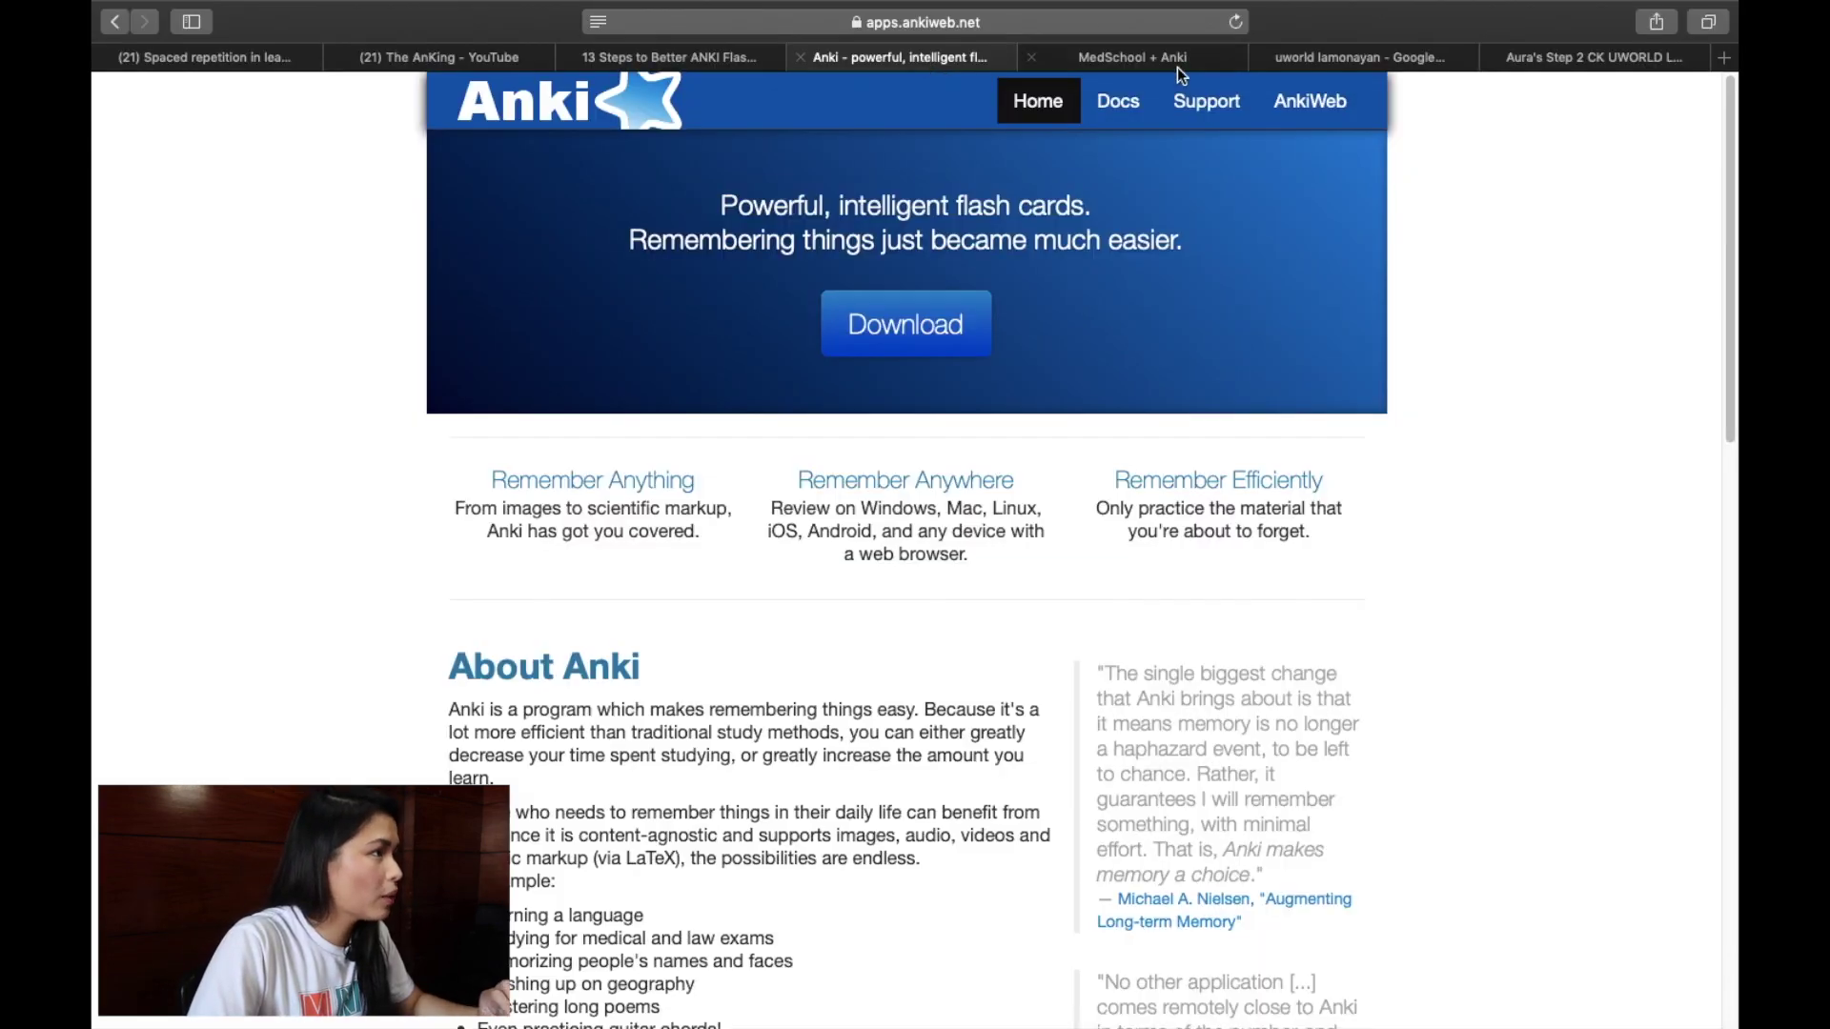
pyautogui.click(1176, 65)
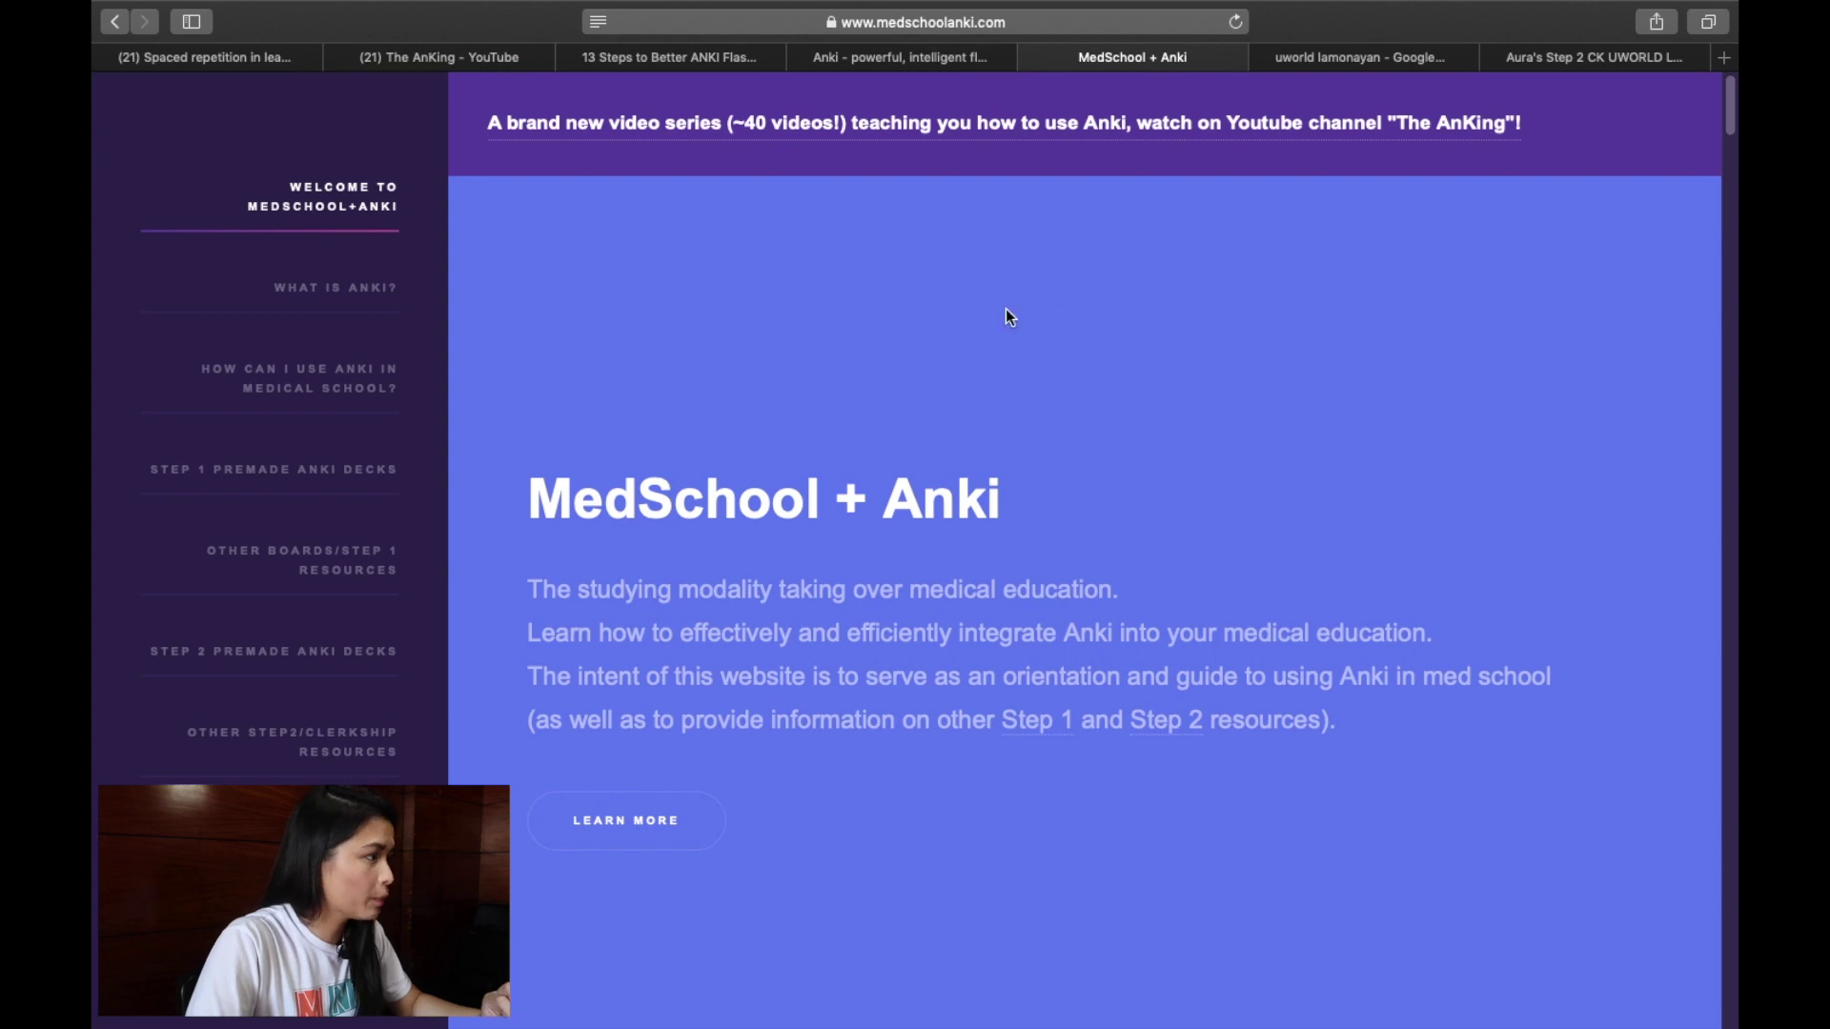
# Go to the Step 1 premade Anki decks section and download the Zanki Physiology + Pathology deck
pyautogui.scroll(-1, 399, 499)
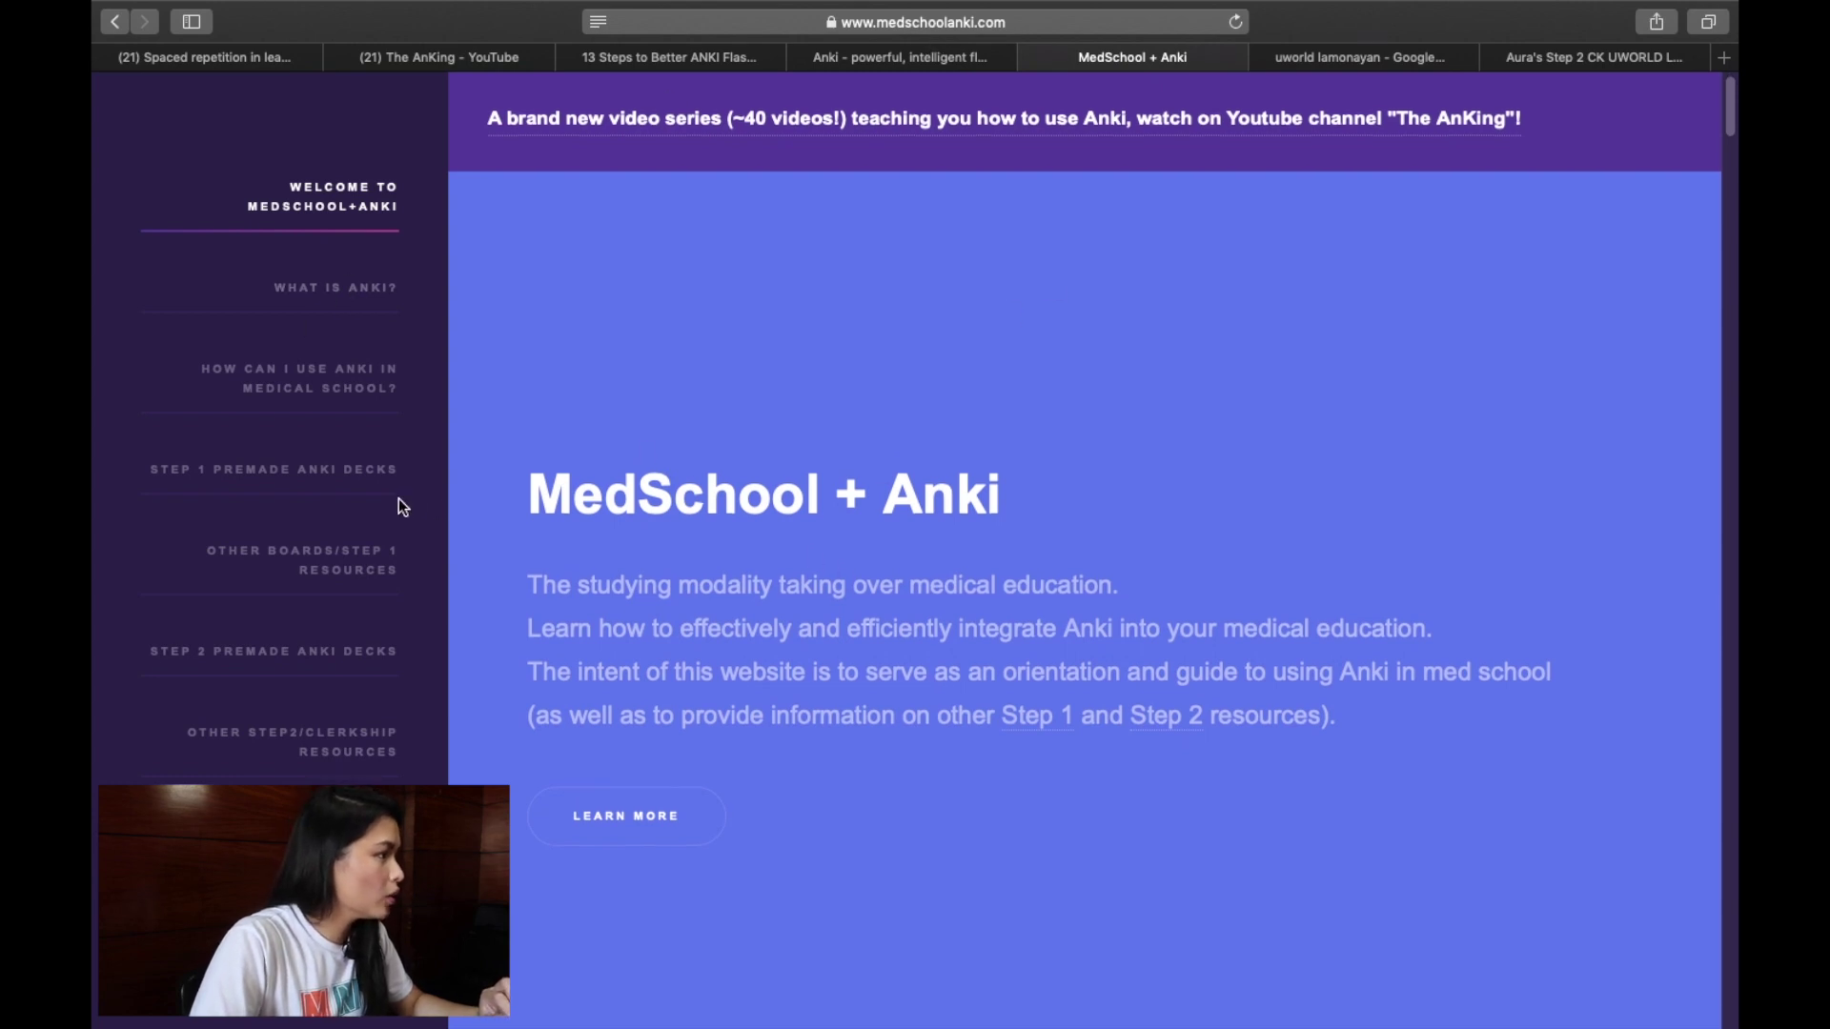
pyautogui.click(320, 573)
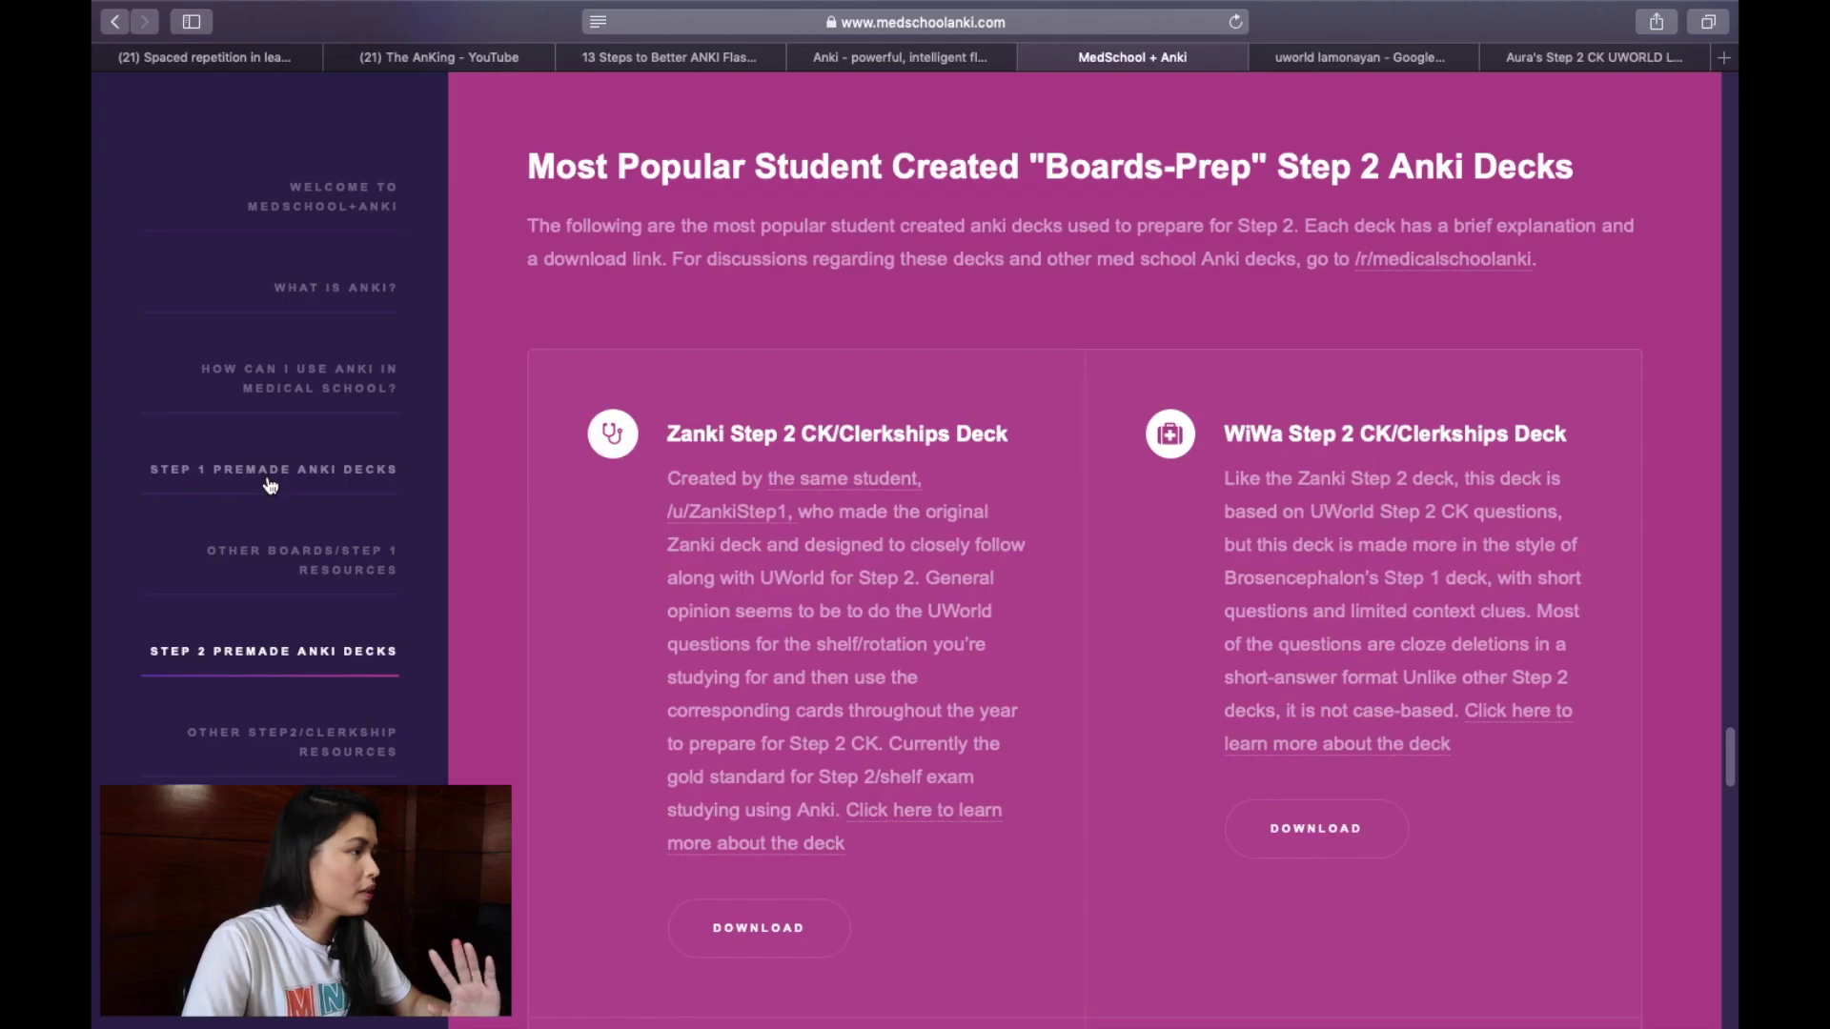
pyautogui.click(271, 484)
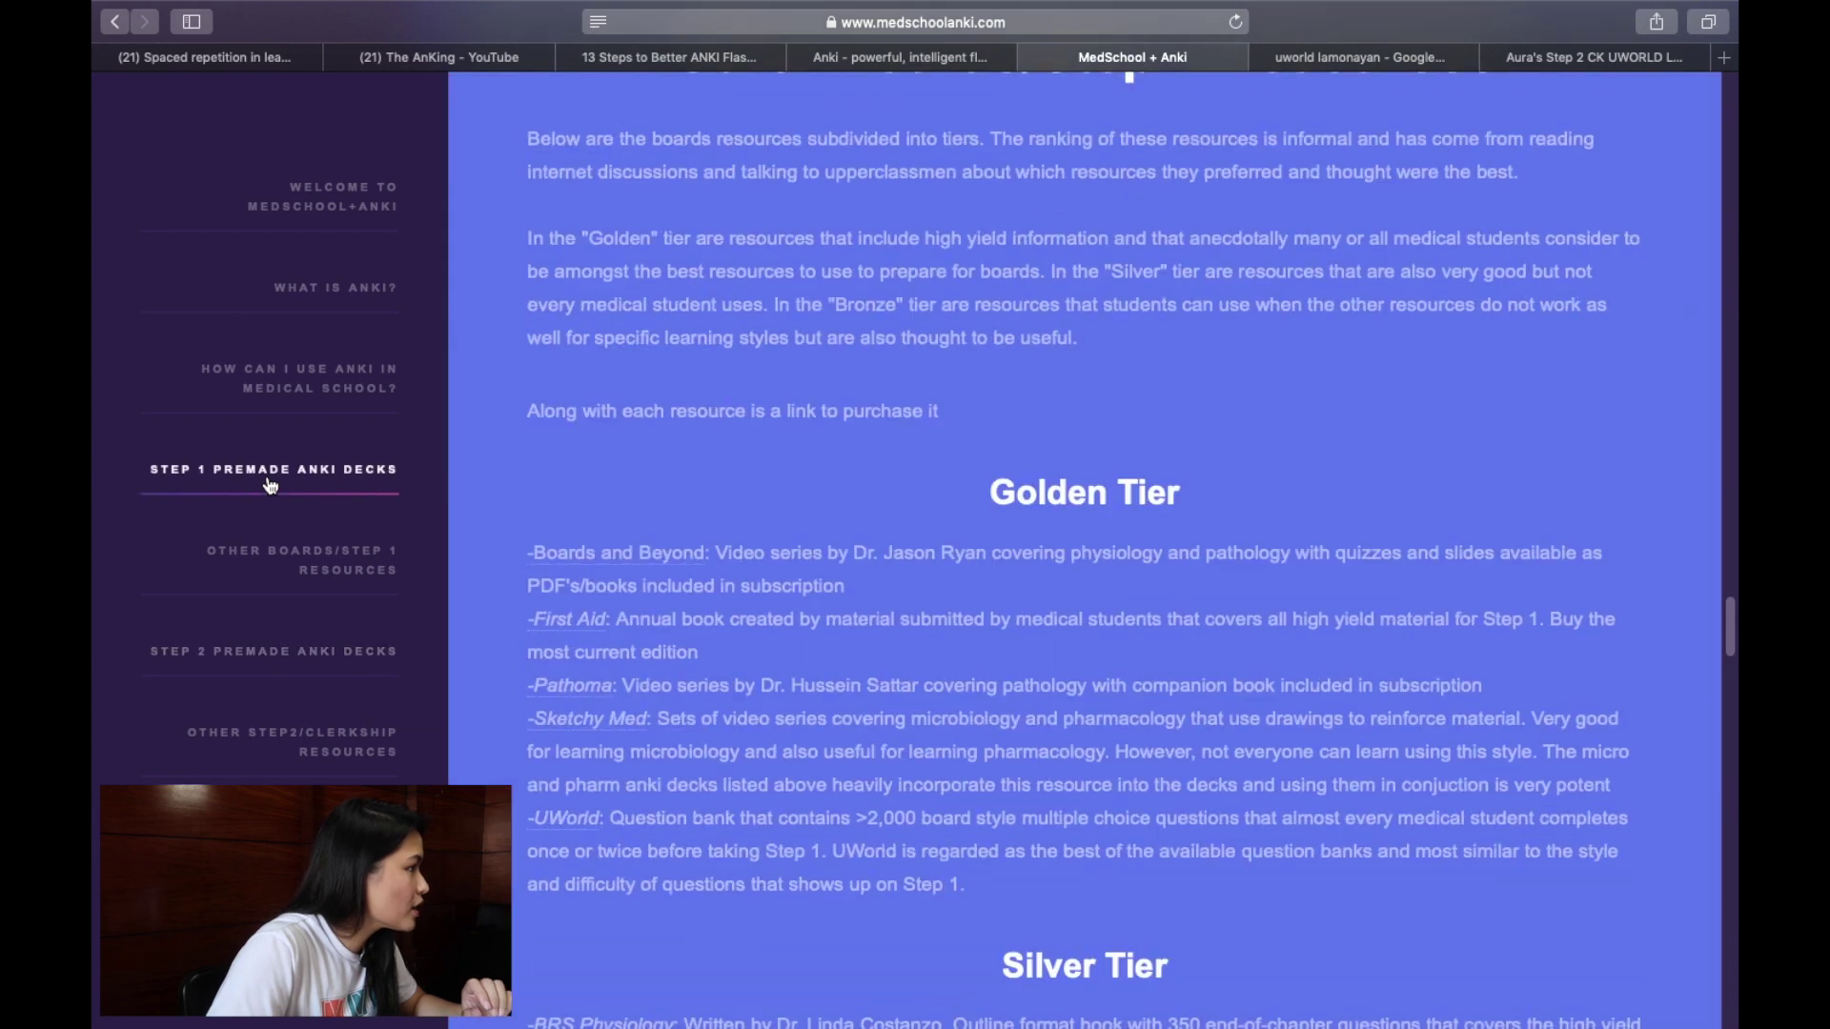
pyautogui.scroll(-6, 702, 791)
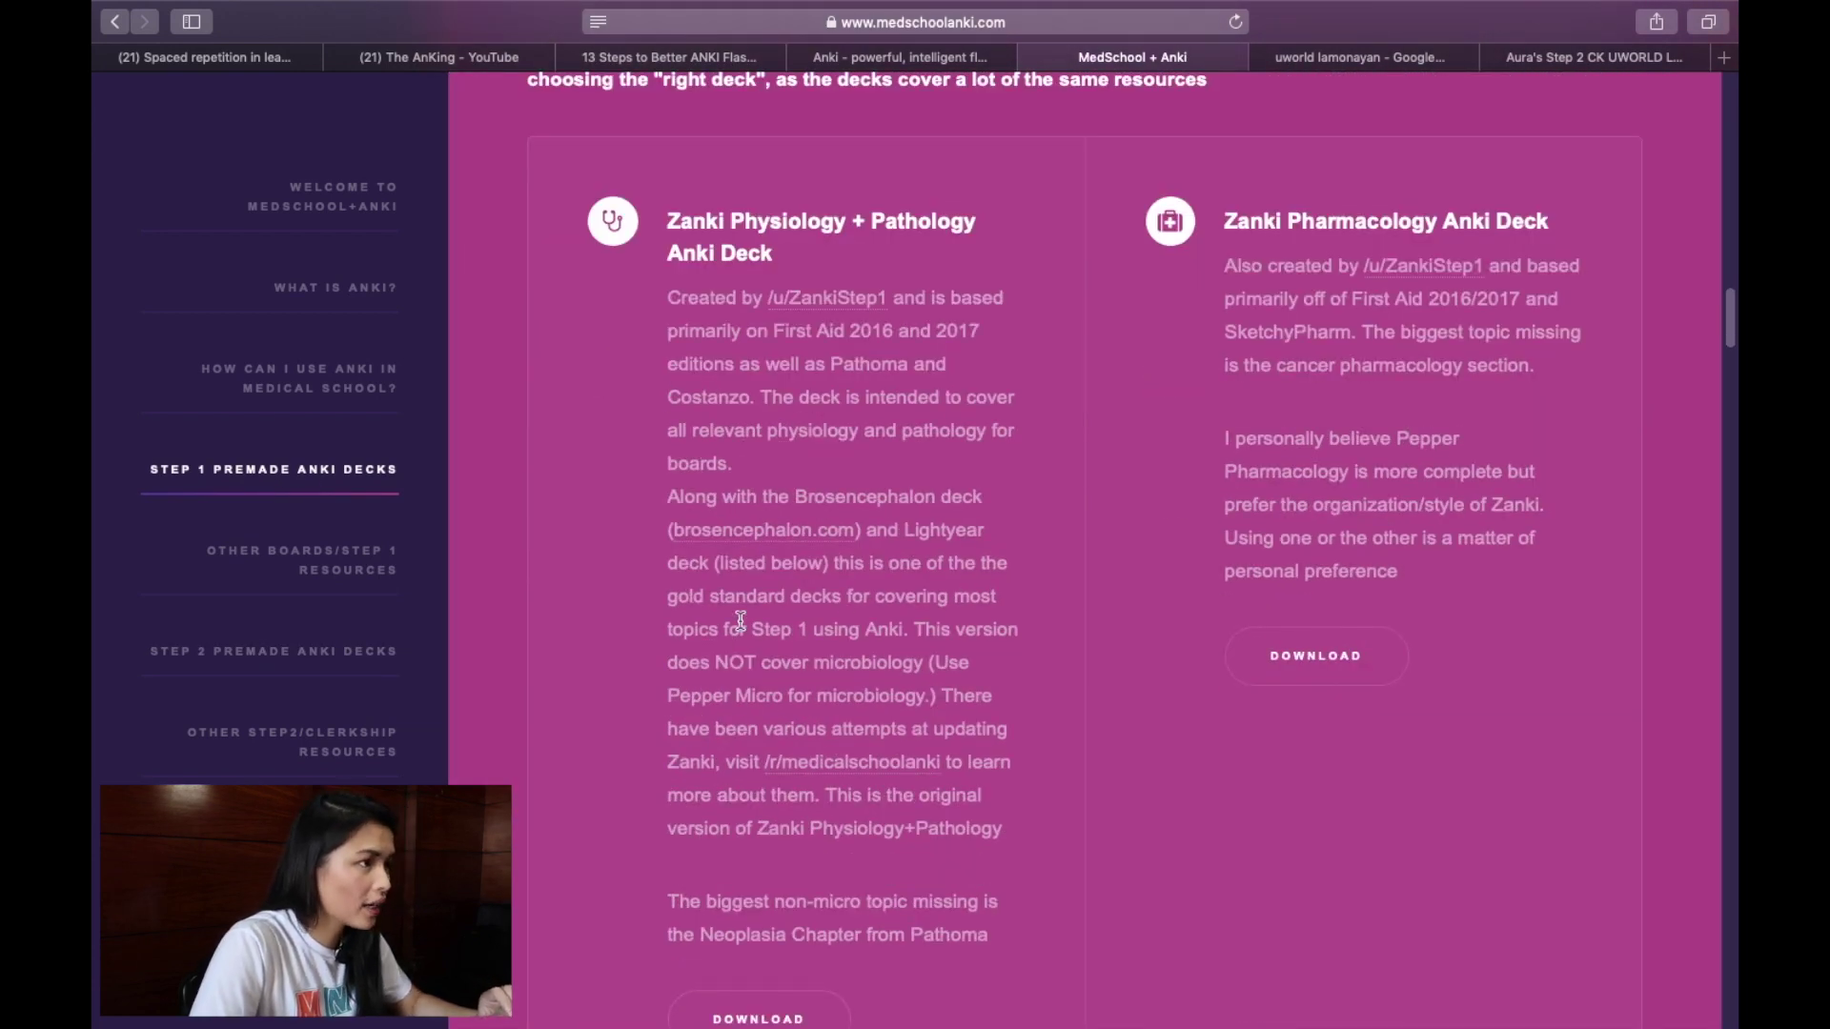
pyautogui.scroll(-2, 824, 710)
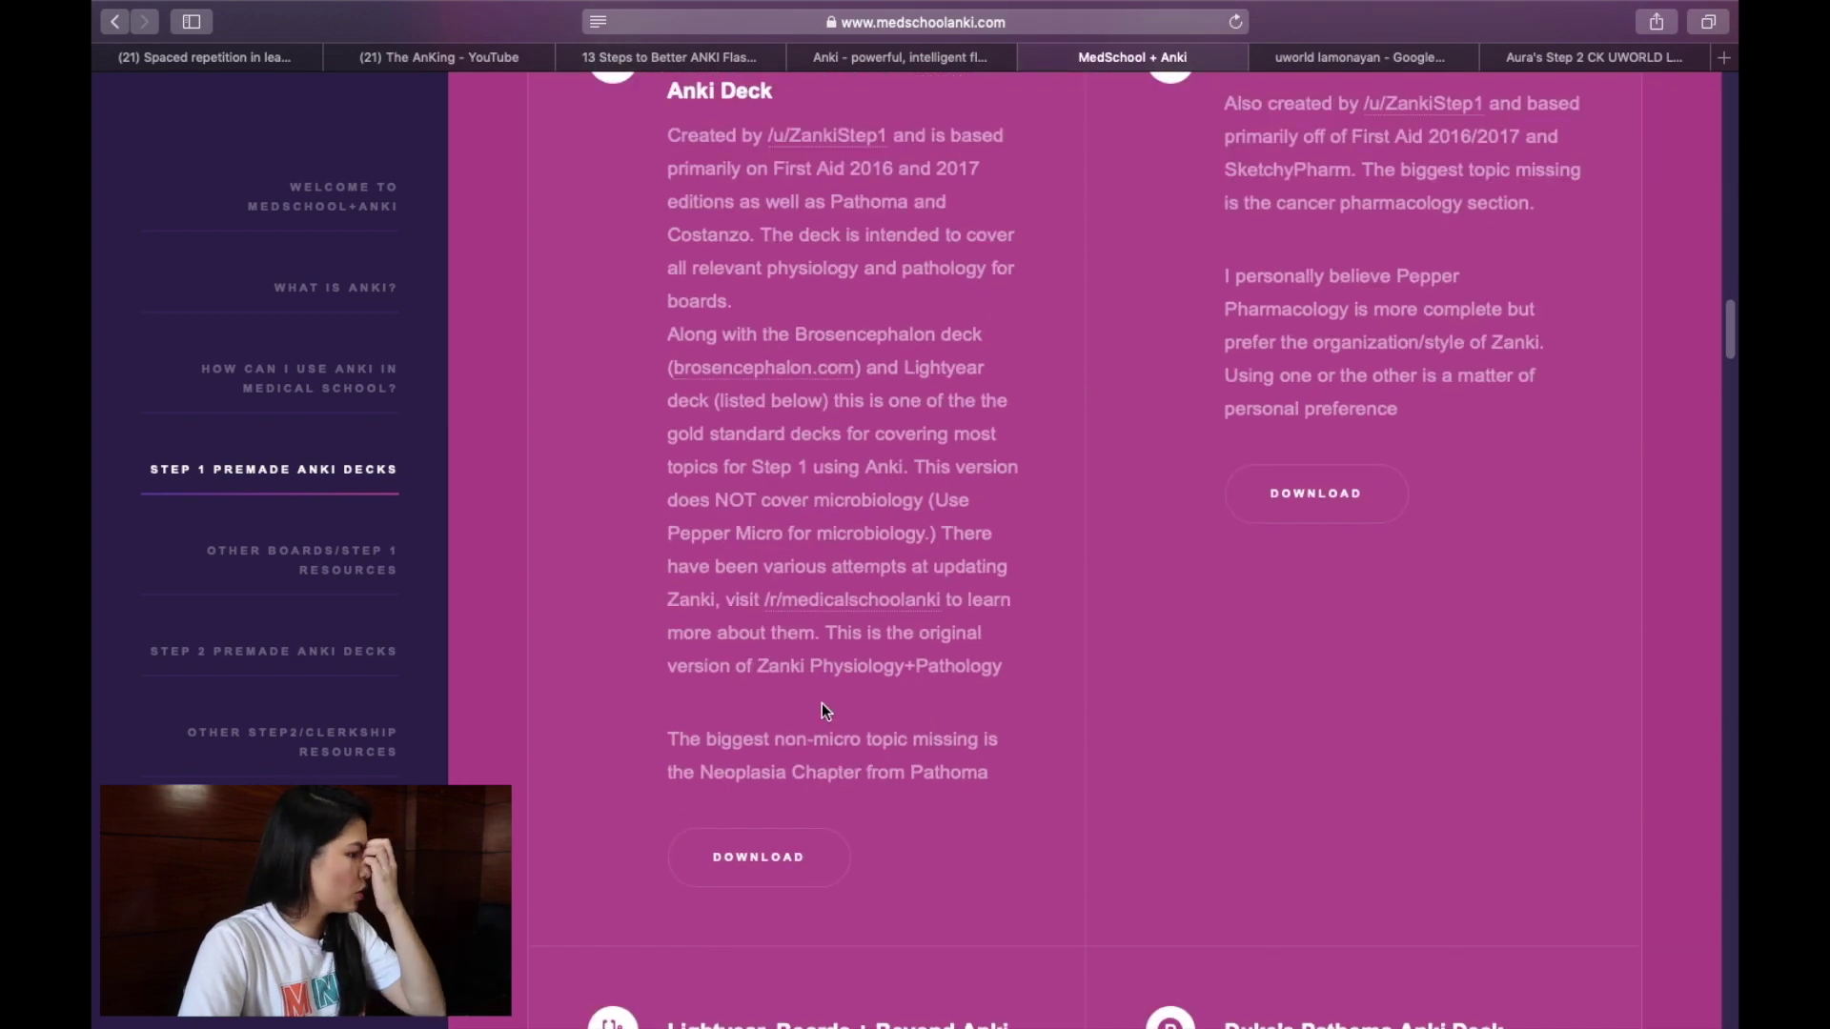
pyautogui.click(784, 857)
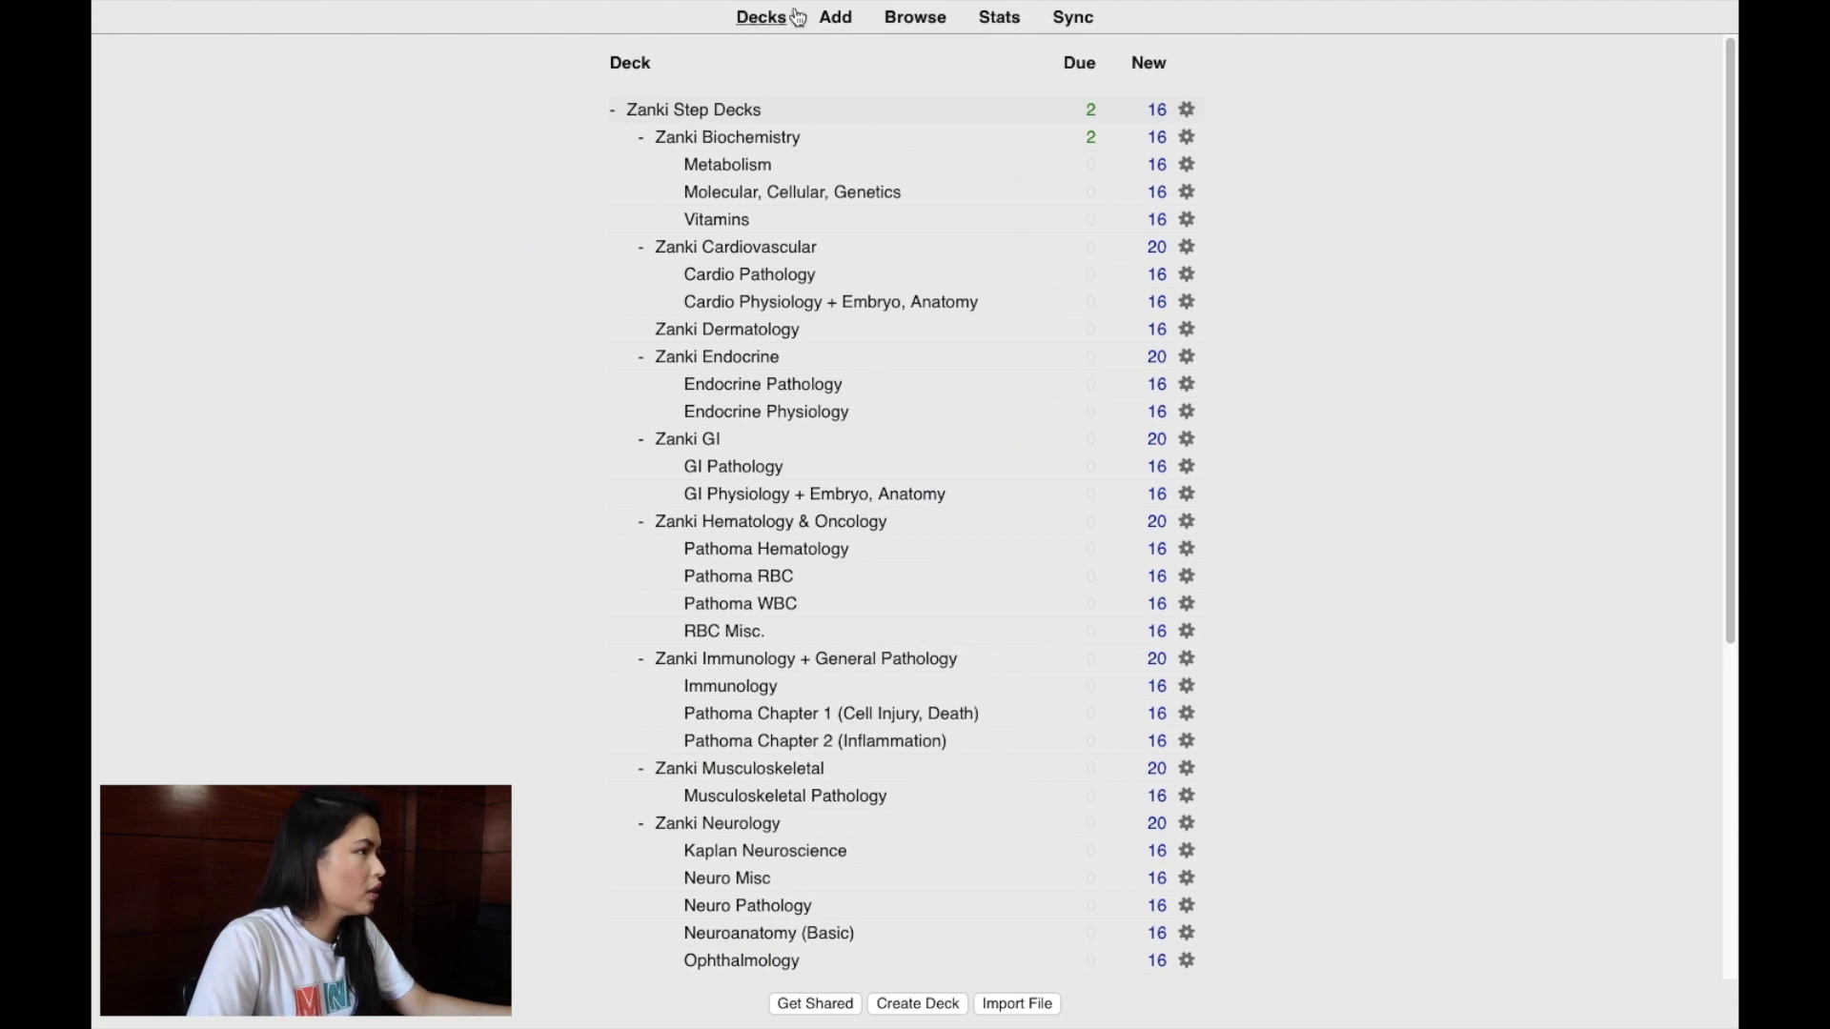
pyautogui.click(223, 13)
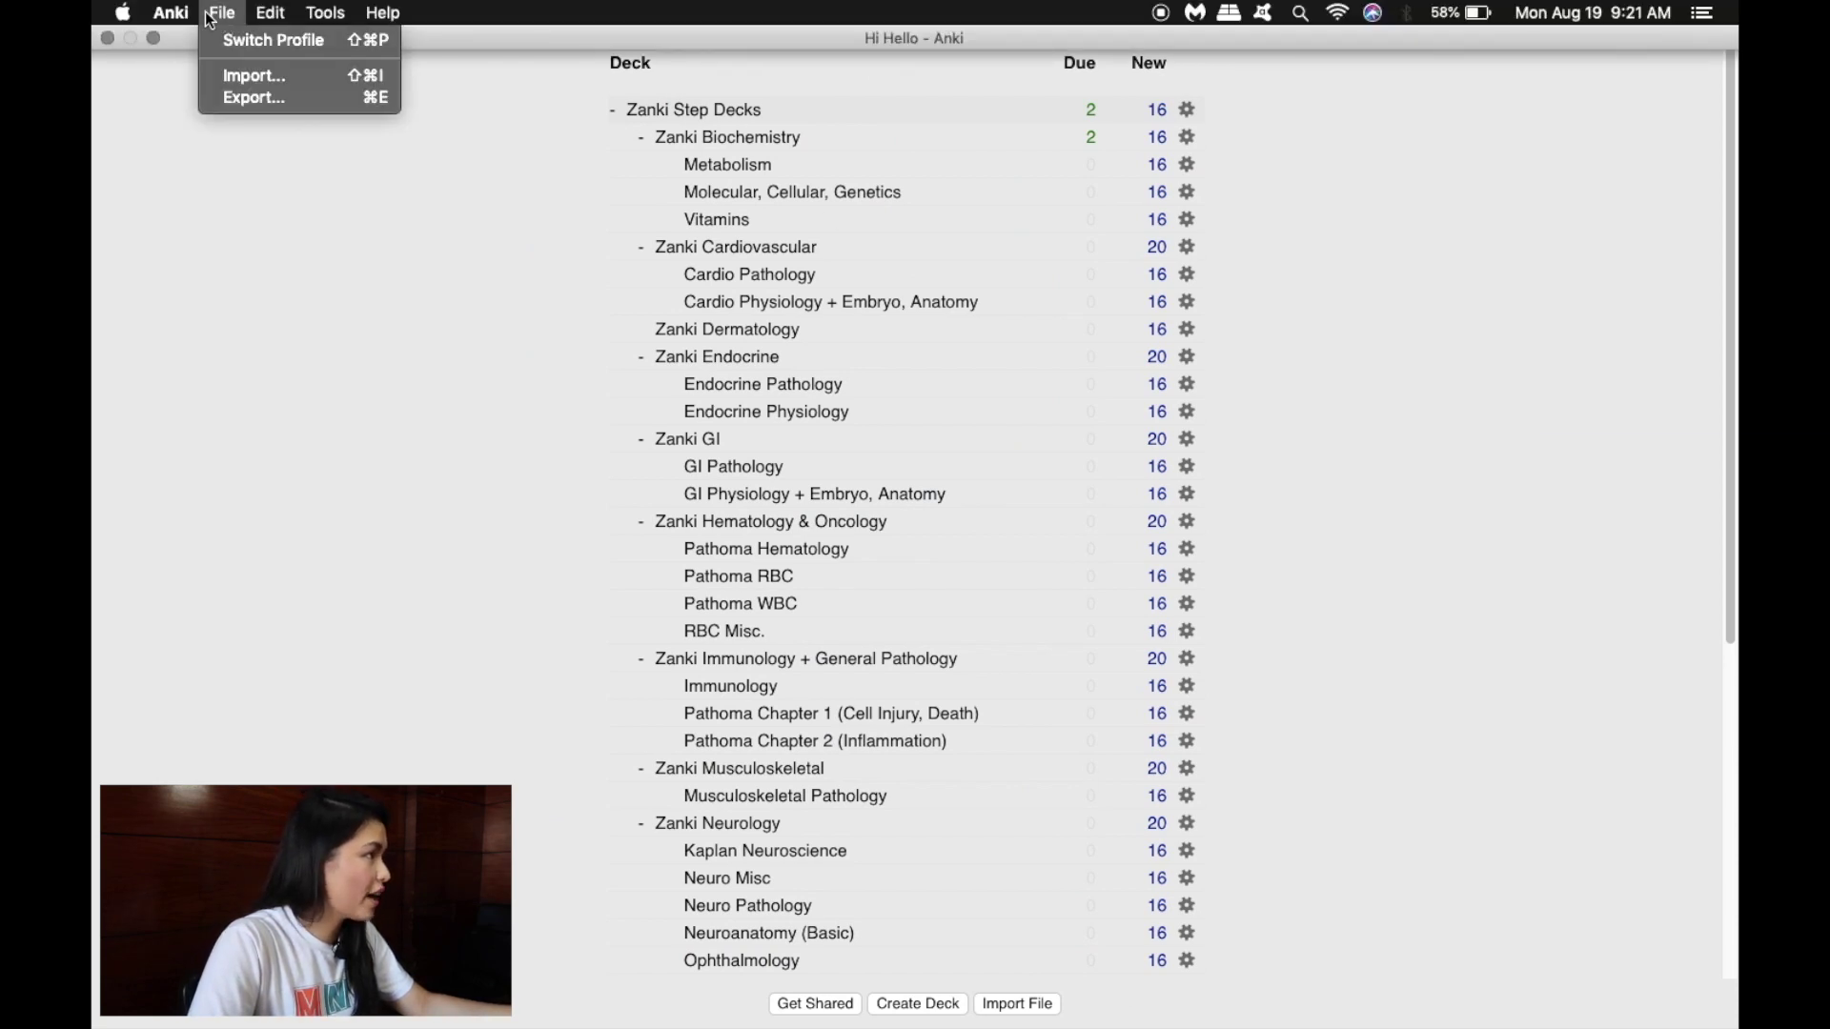
pyautogui.click(242, 77)
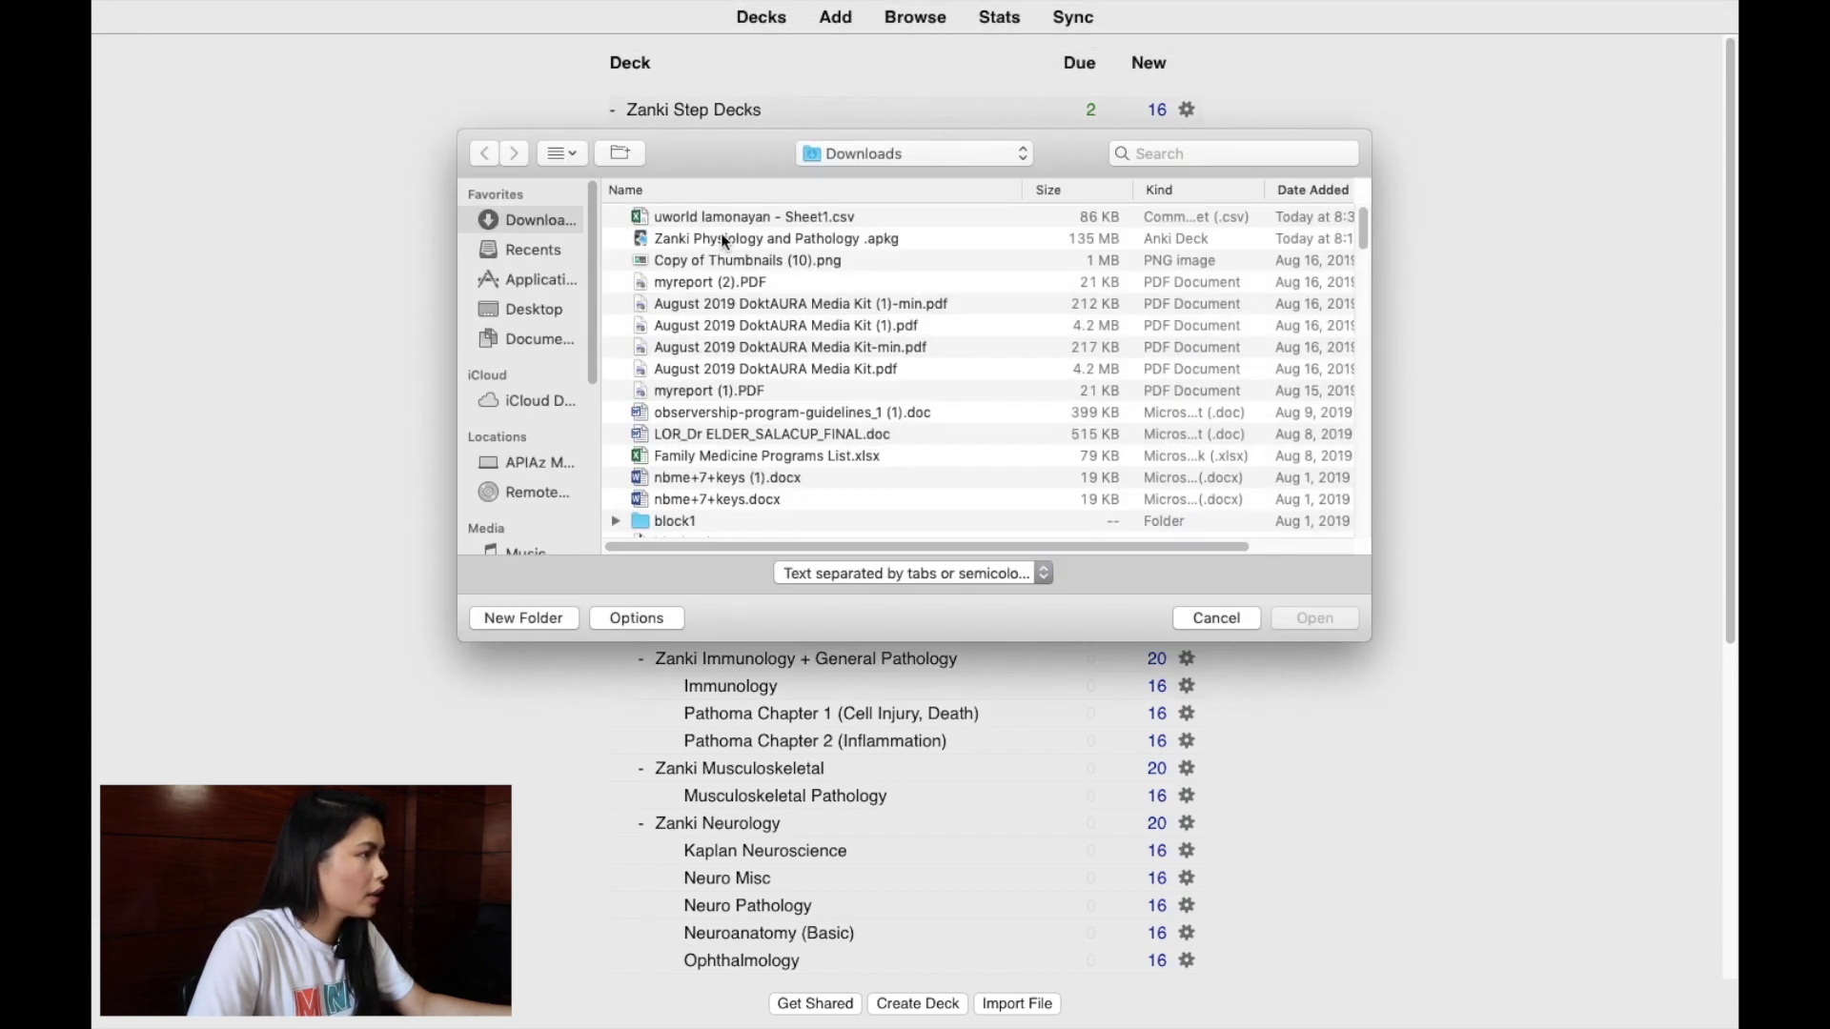
pyautogui.click(690, 238)
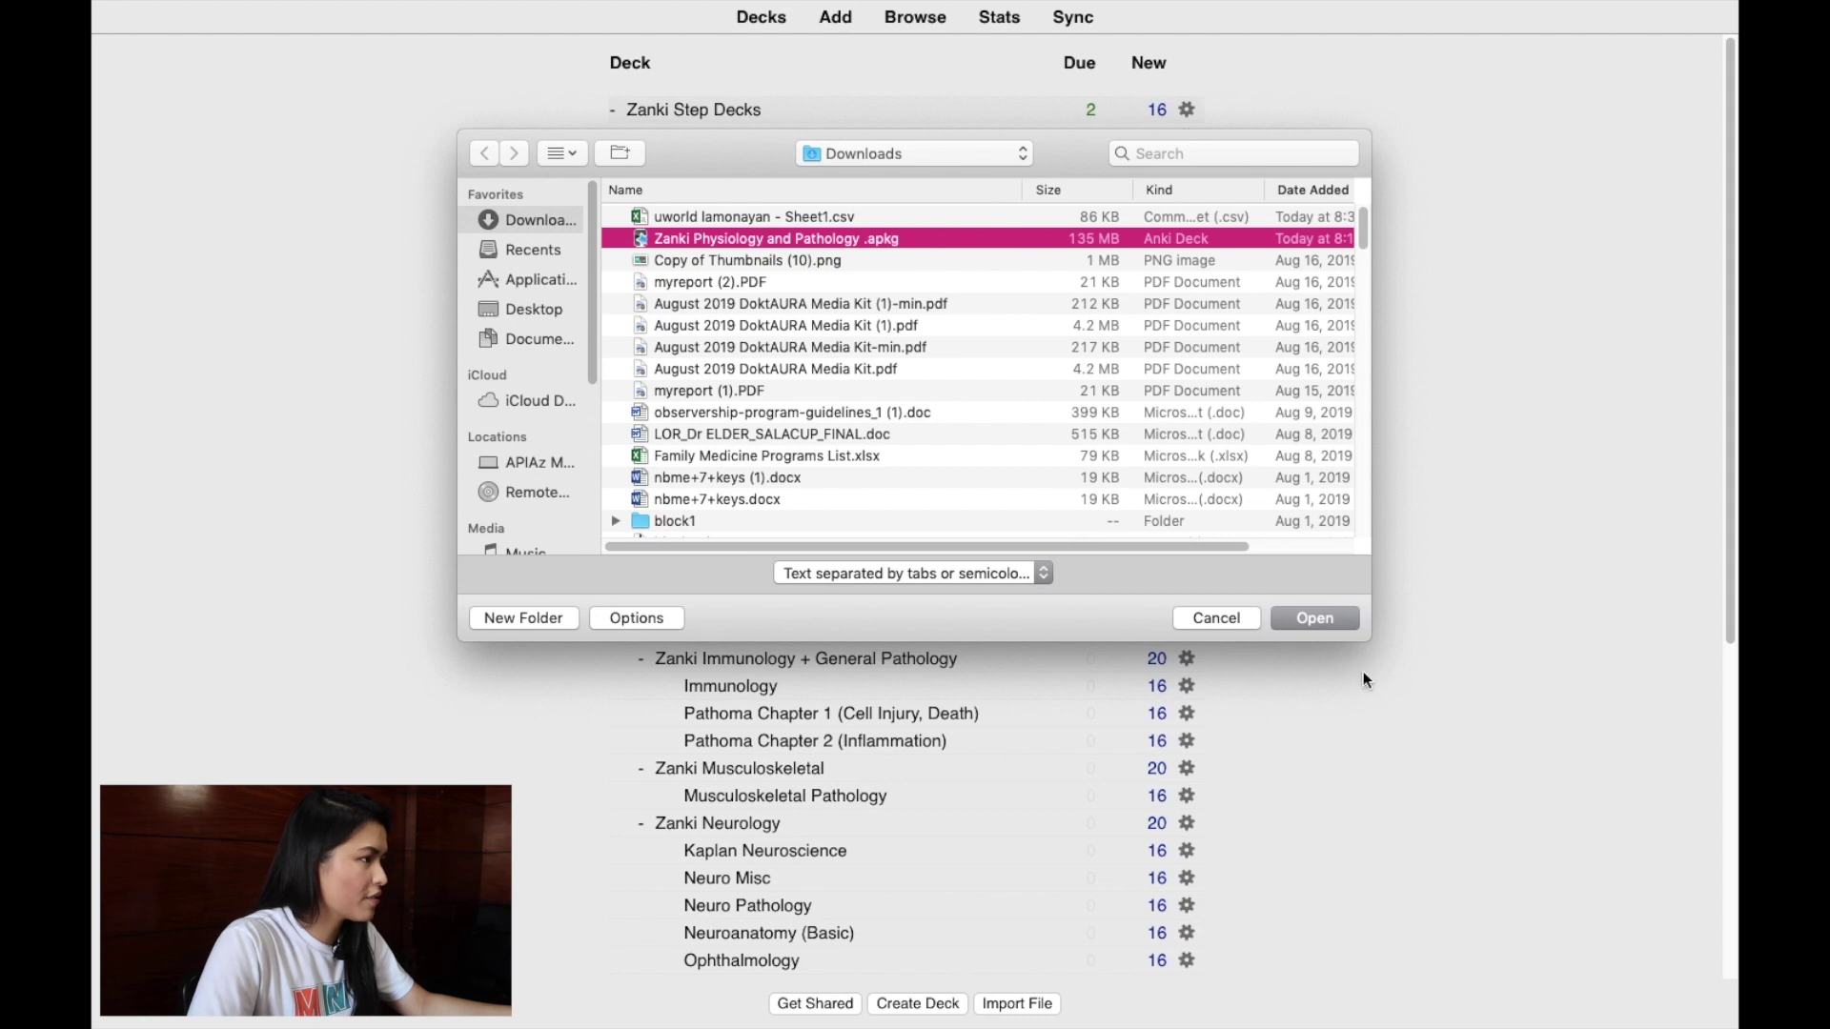
pyautogui.click(1214, 619)
pyautogui.scroll(-5, 649, 288)
pyautogui.scroll(5, 715, 426)
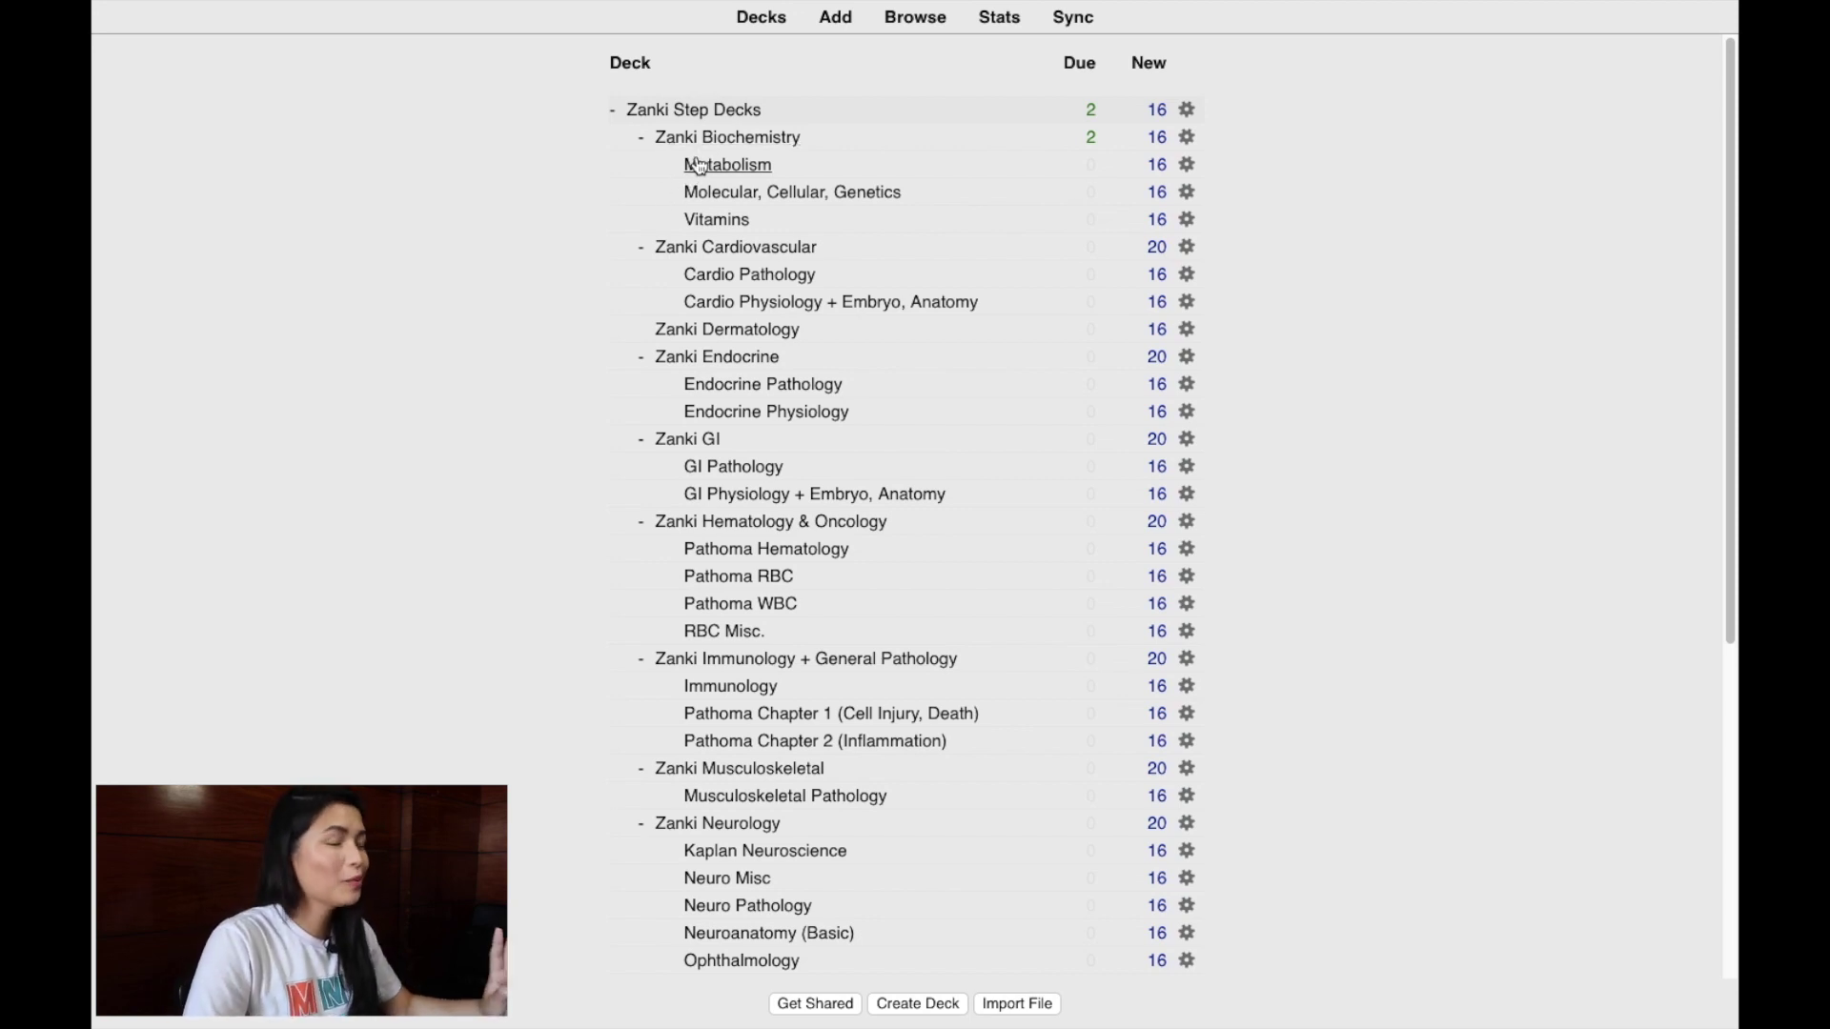
pyautogui.scroll(-2, 620, 398)
pyautogui.scroll(2, 620, 398)
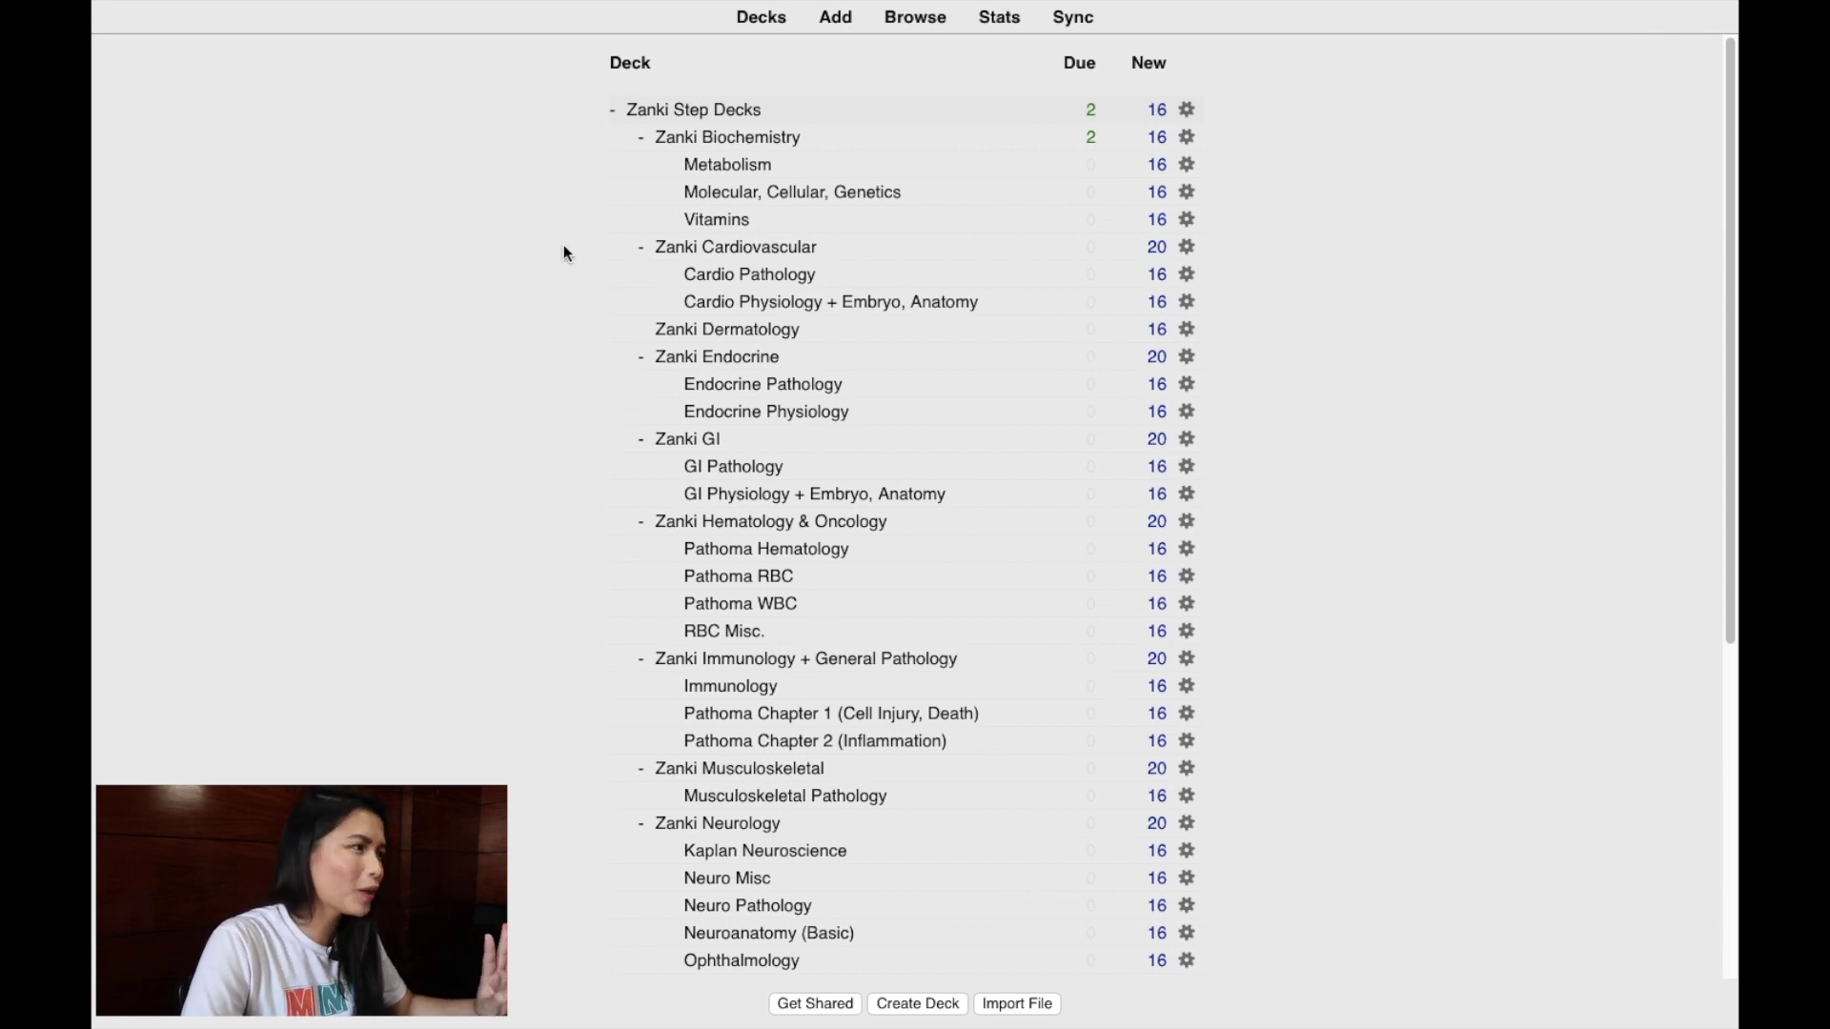
pyautogui.scroll(-15, 536, 341)
pyautogui.scroll(15, 536, 346)
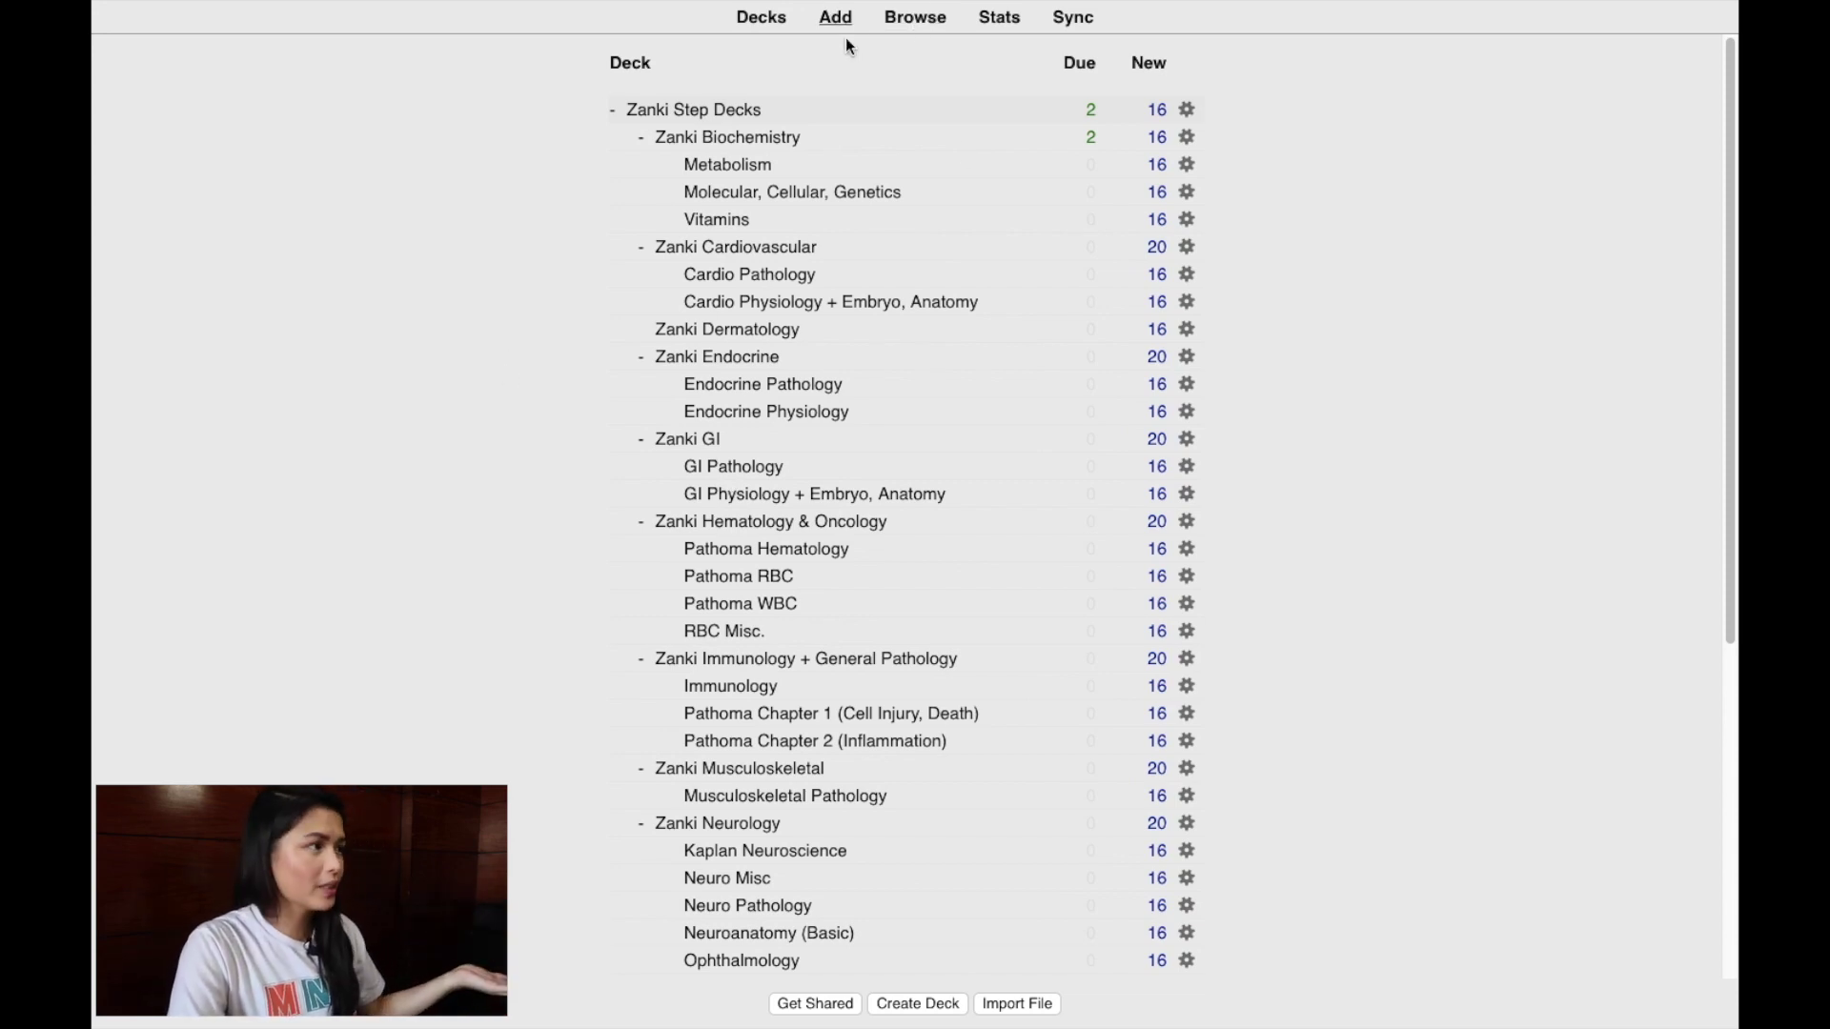
# Open the card browser and show all cards in the Zanki Biochemistry deck
pyautogui.click(922, 27)
pyautogui.scroll(-4, 276, 349)
pyautogui.scroll(-5, 276, 350)
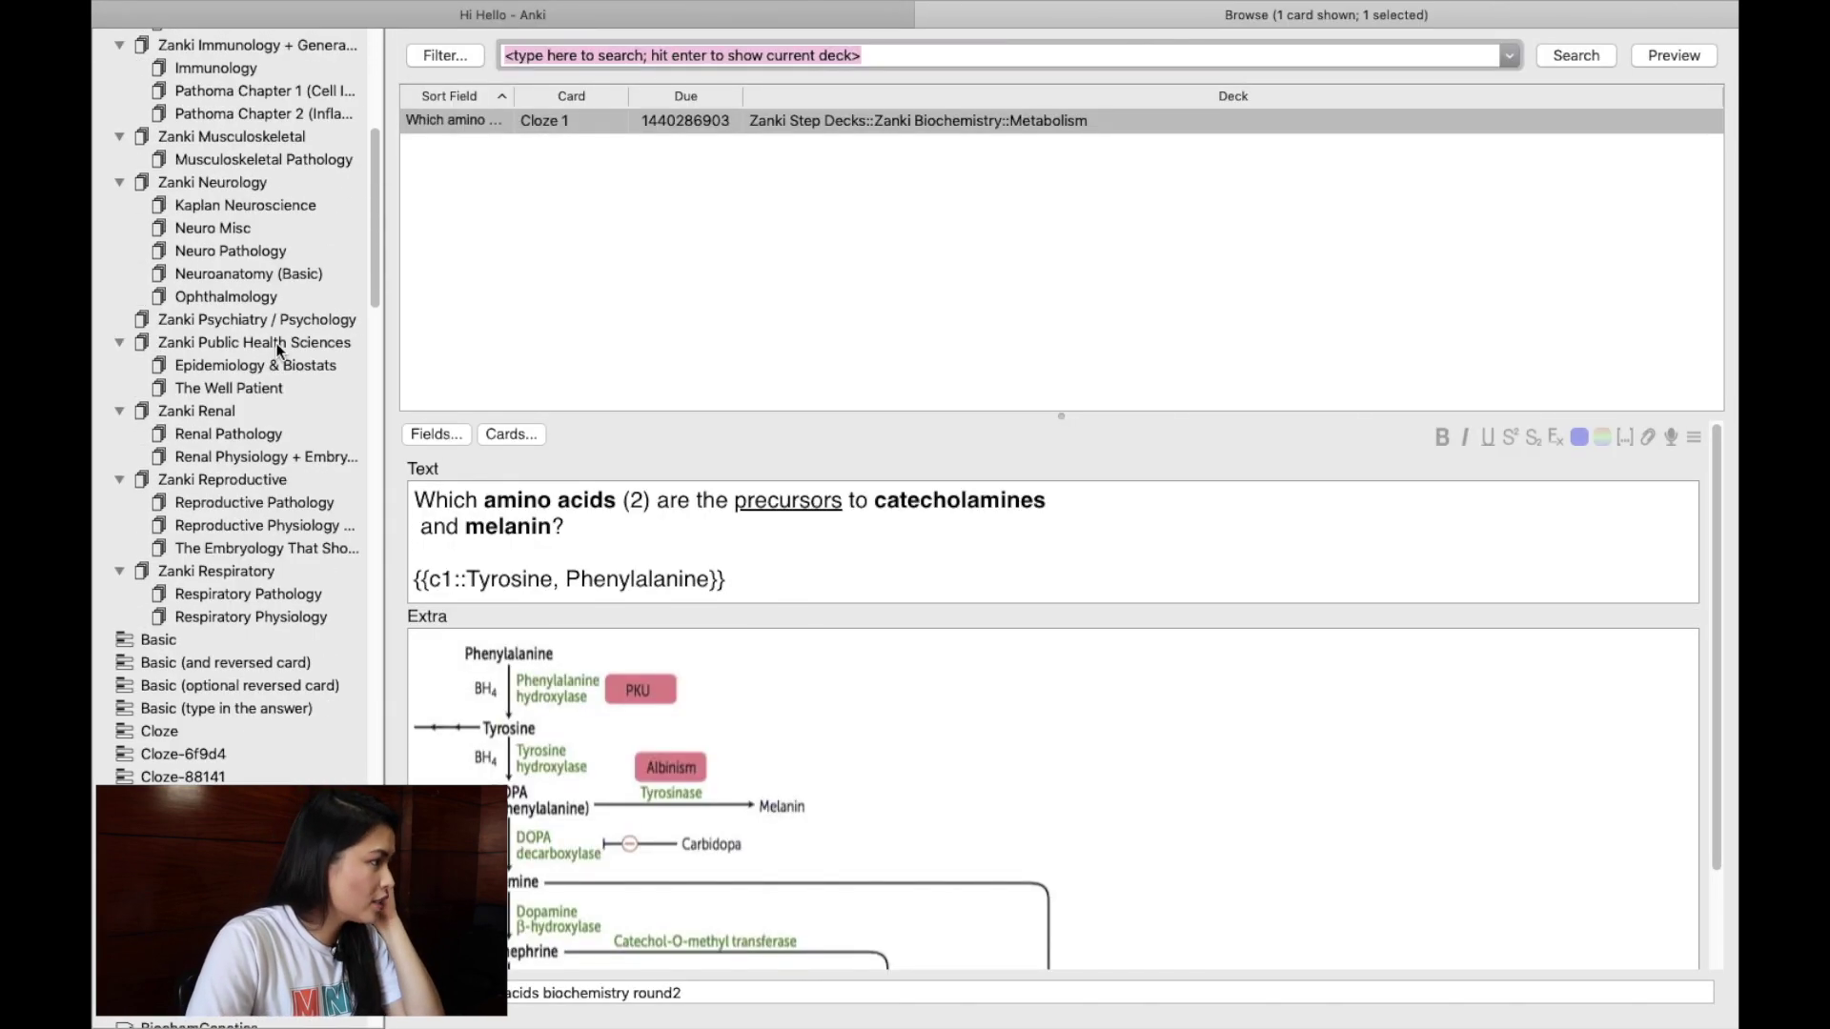
pyautogui.scroll(7, 214, 415)
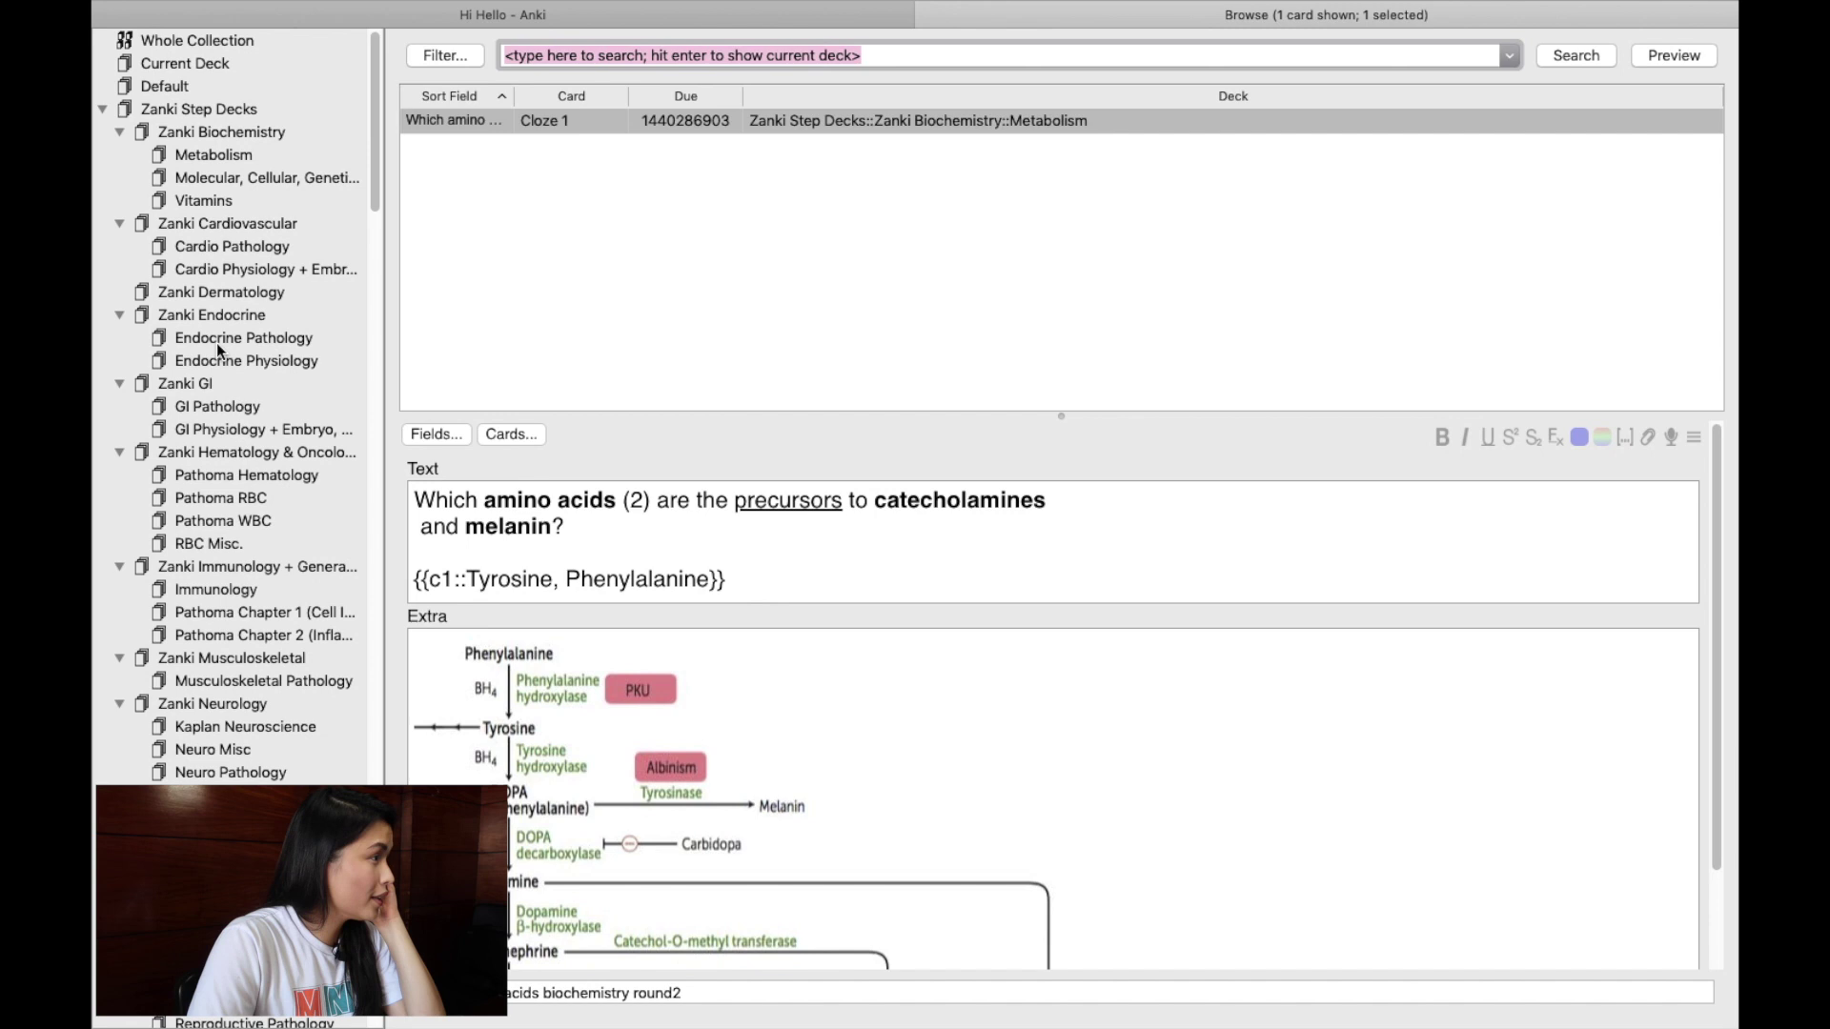
pyautogui.scroll(-1, 120, 220)
pyautogui.scroll(1, 112, 271)
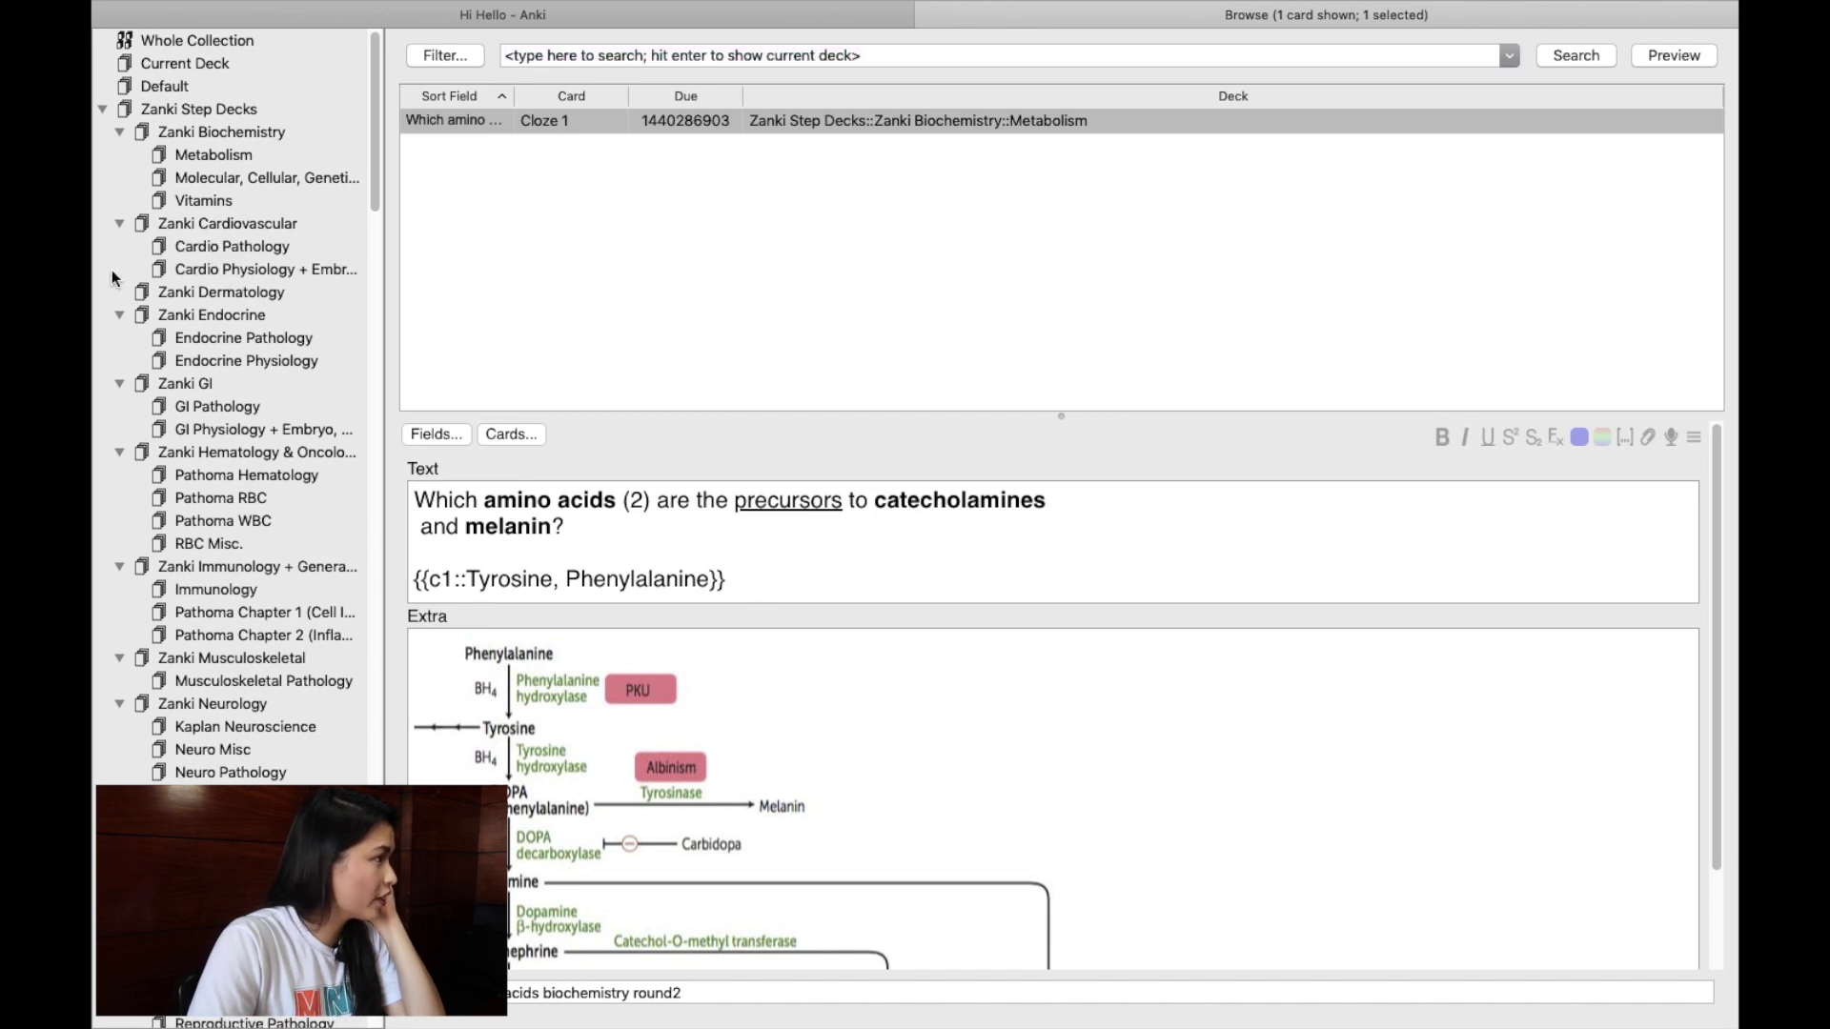
pyautogui.click(119, 315)
pyautogui.click(119, 315)
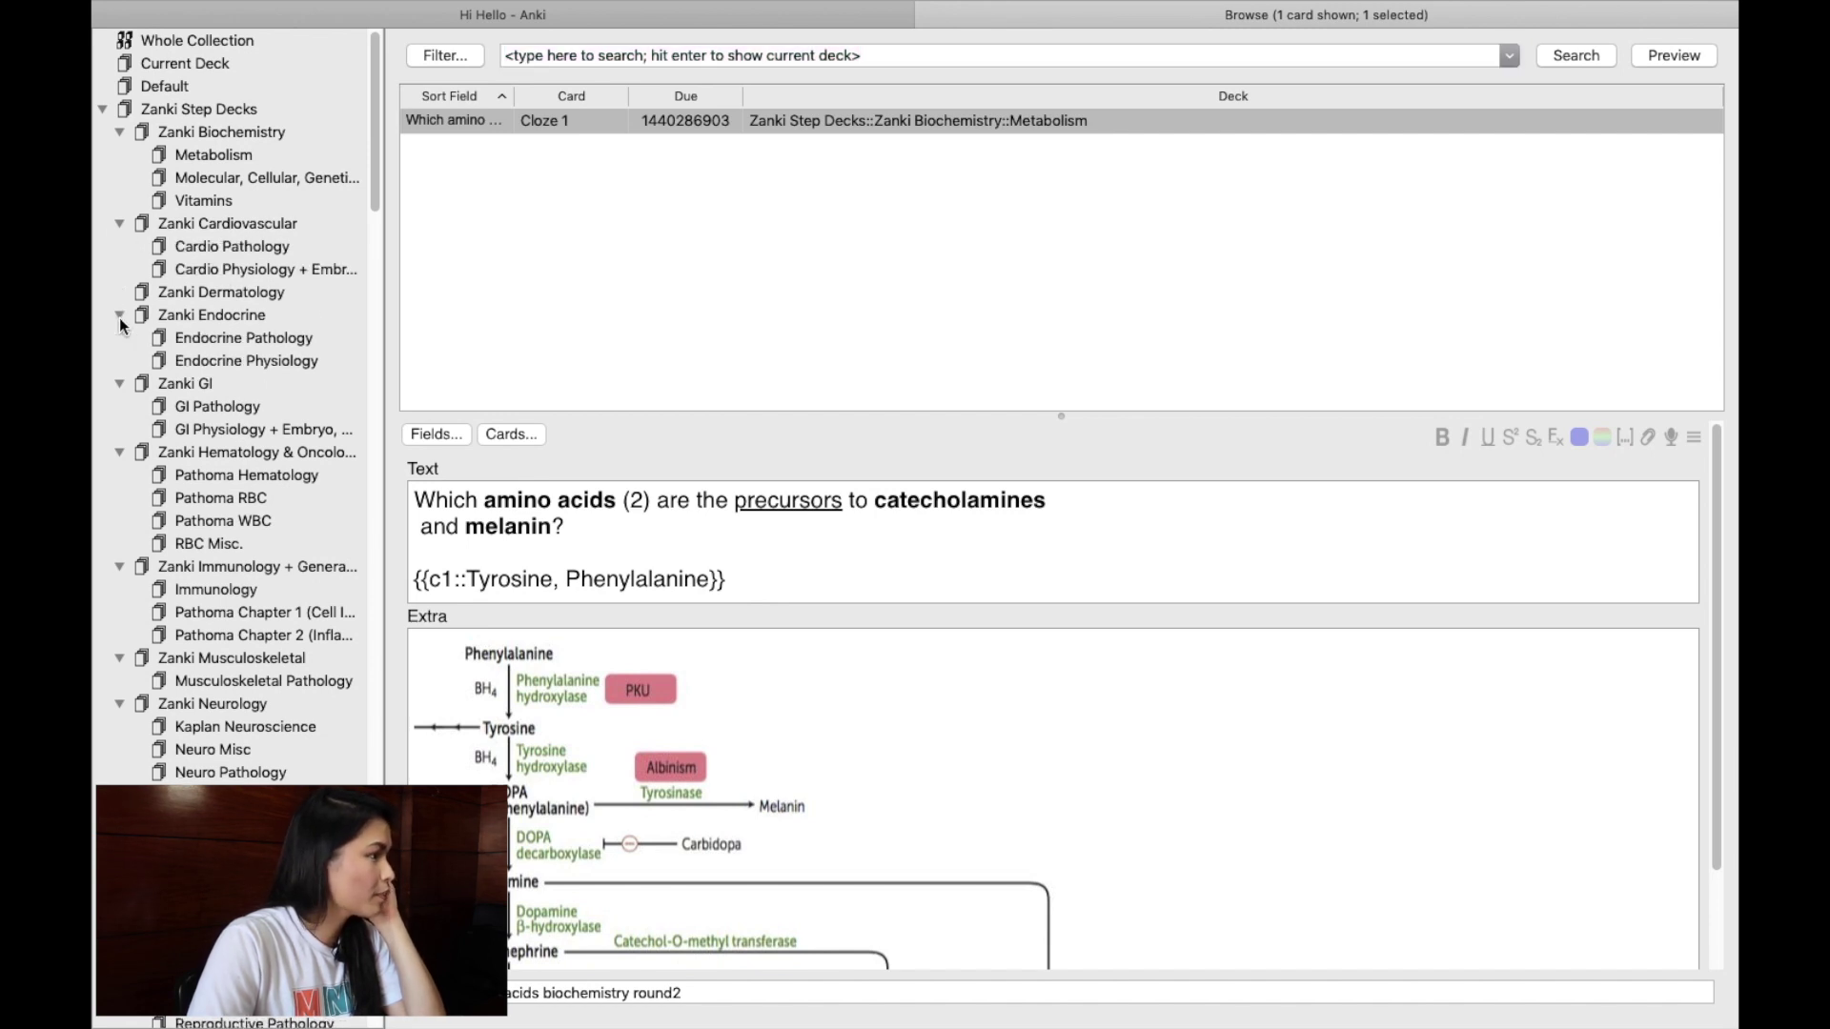
pyautogui.click(222, 131)
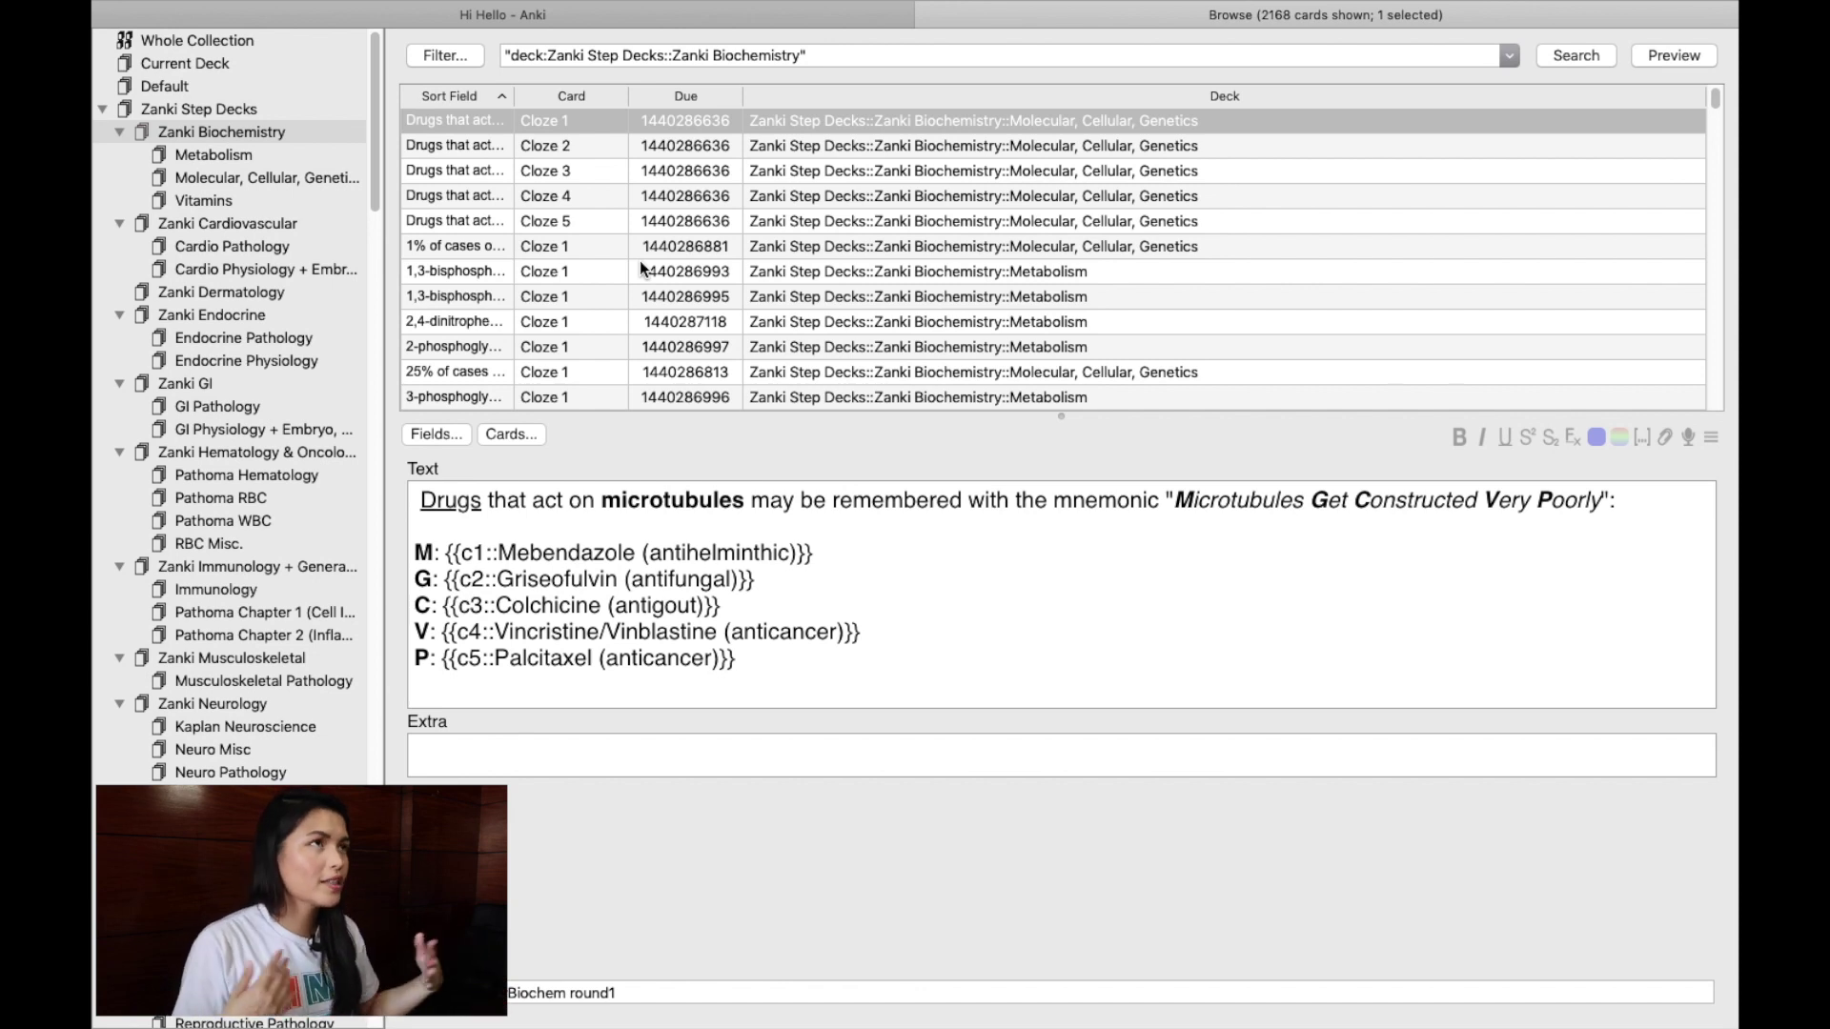
# Search the browser for 'aldolase' and view the two Duchenne muscular dystrophy cards
pyautogui.tripleClick(797, 58)
pyautogui.write('aldolase')
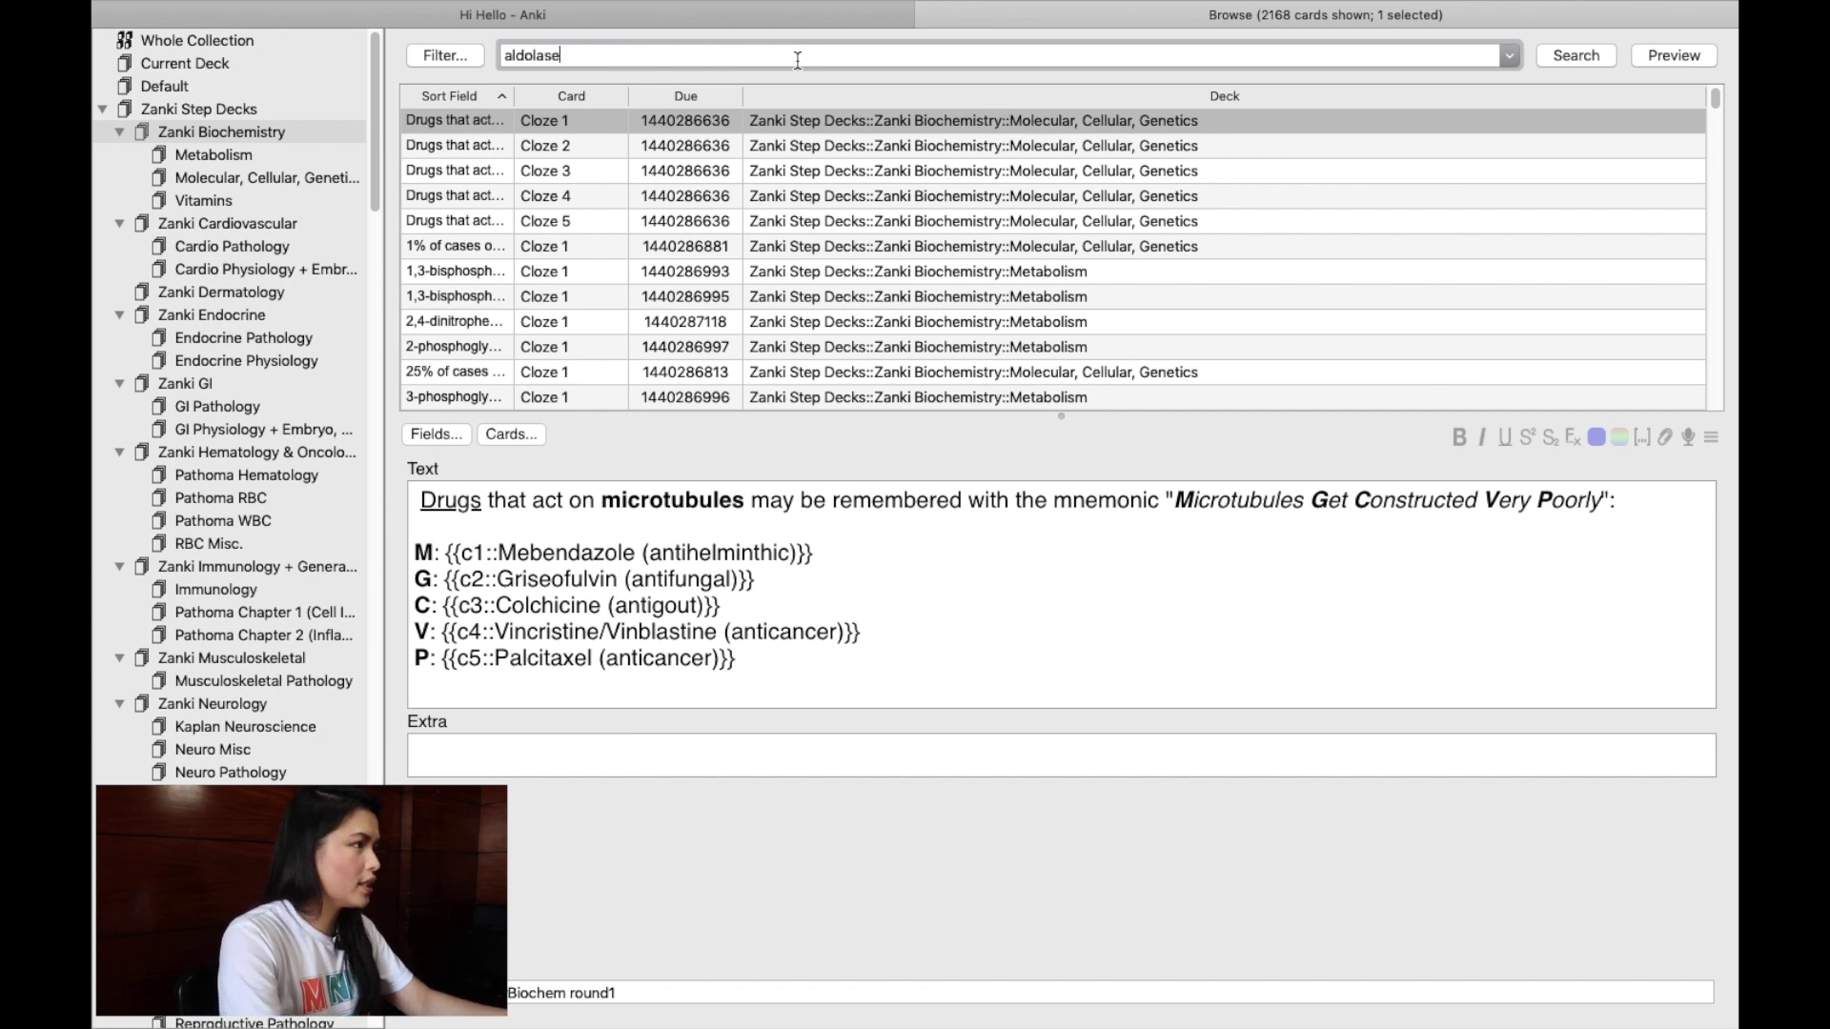
pyautogui.press('Return')
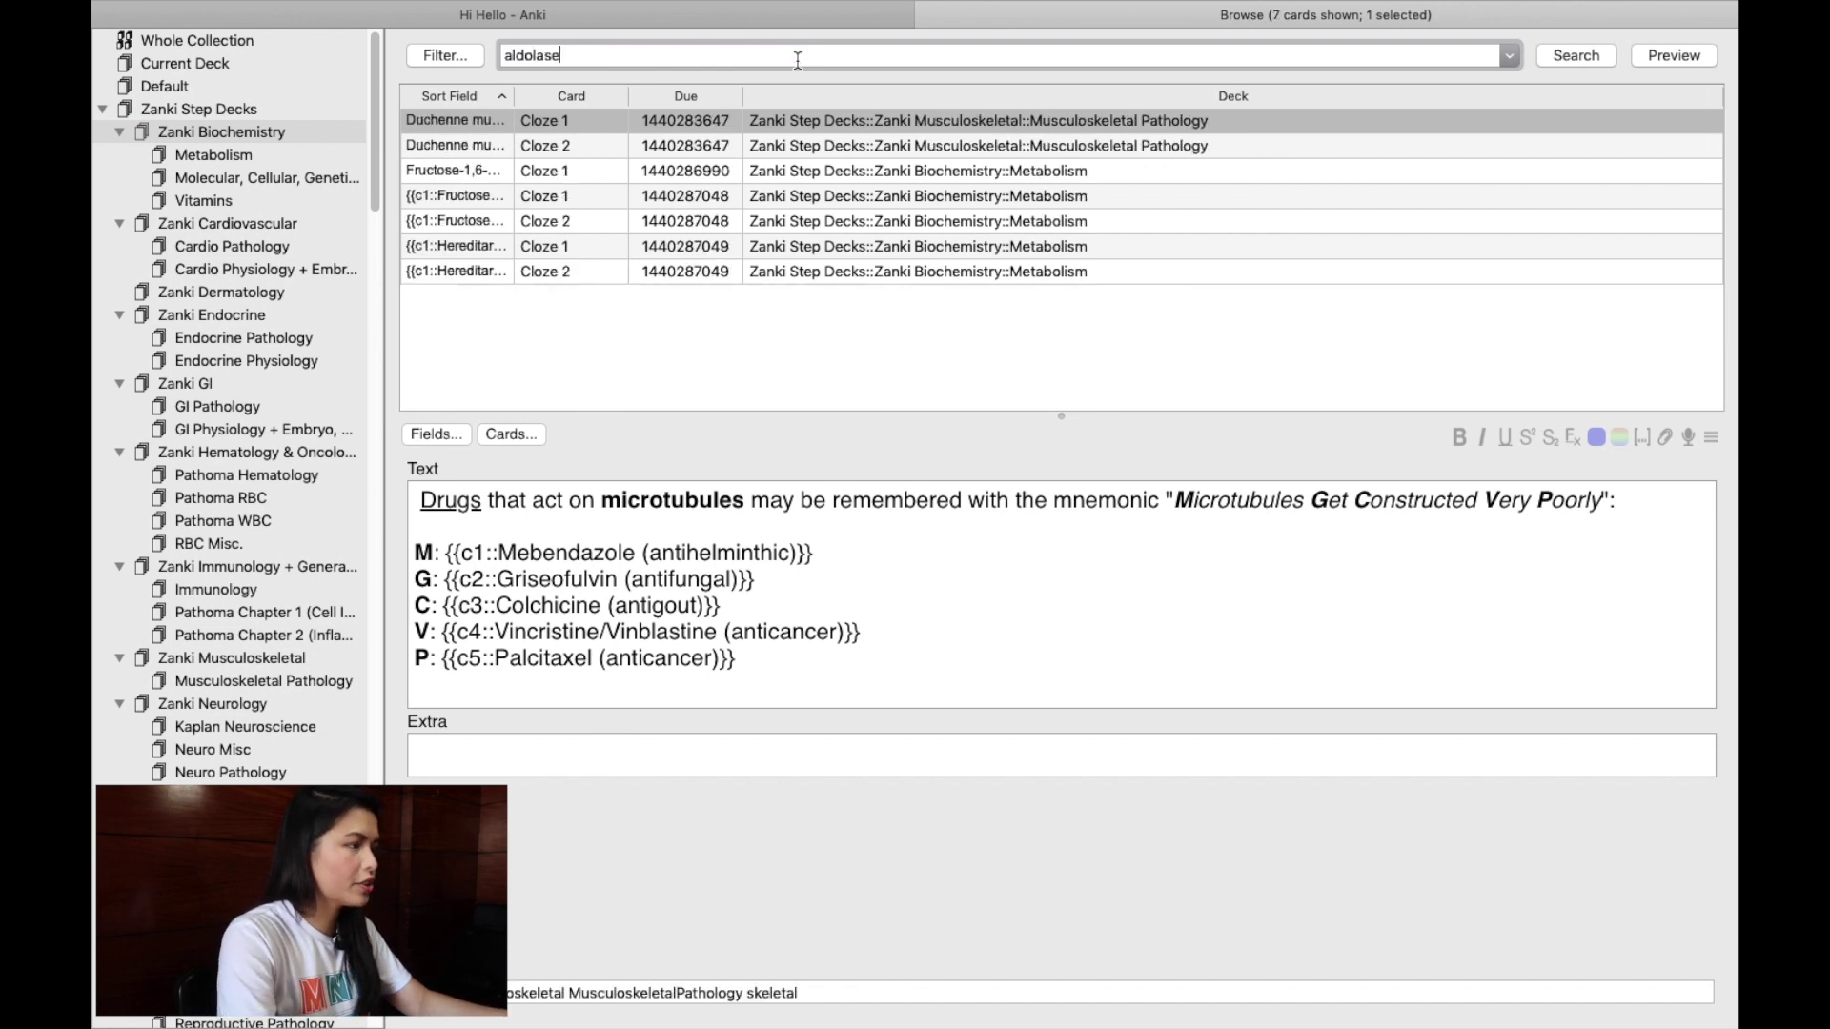
pyautogui.click(867, 120)
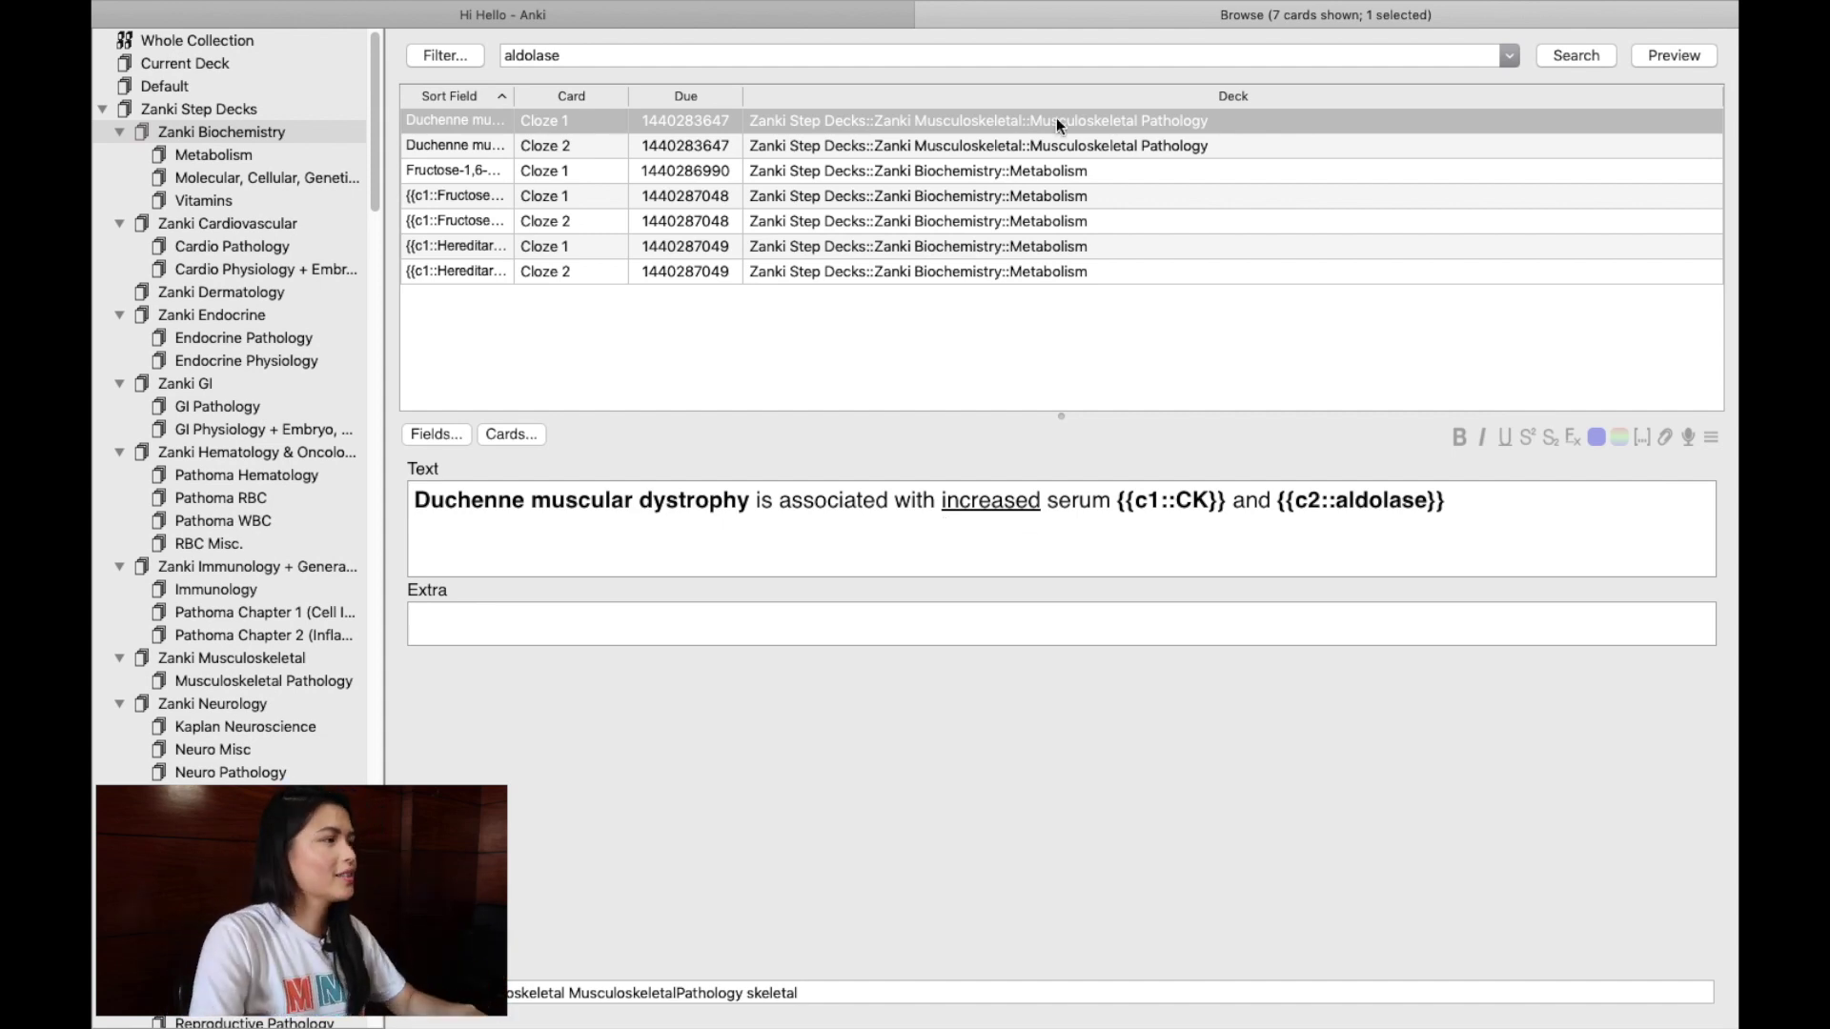
pyautogui.click(943, 146)
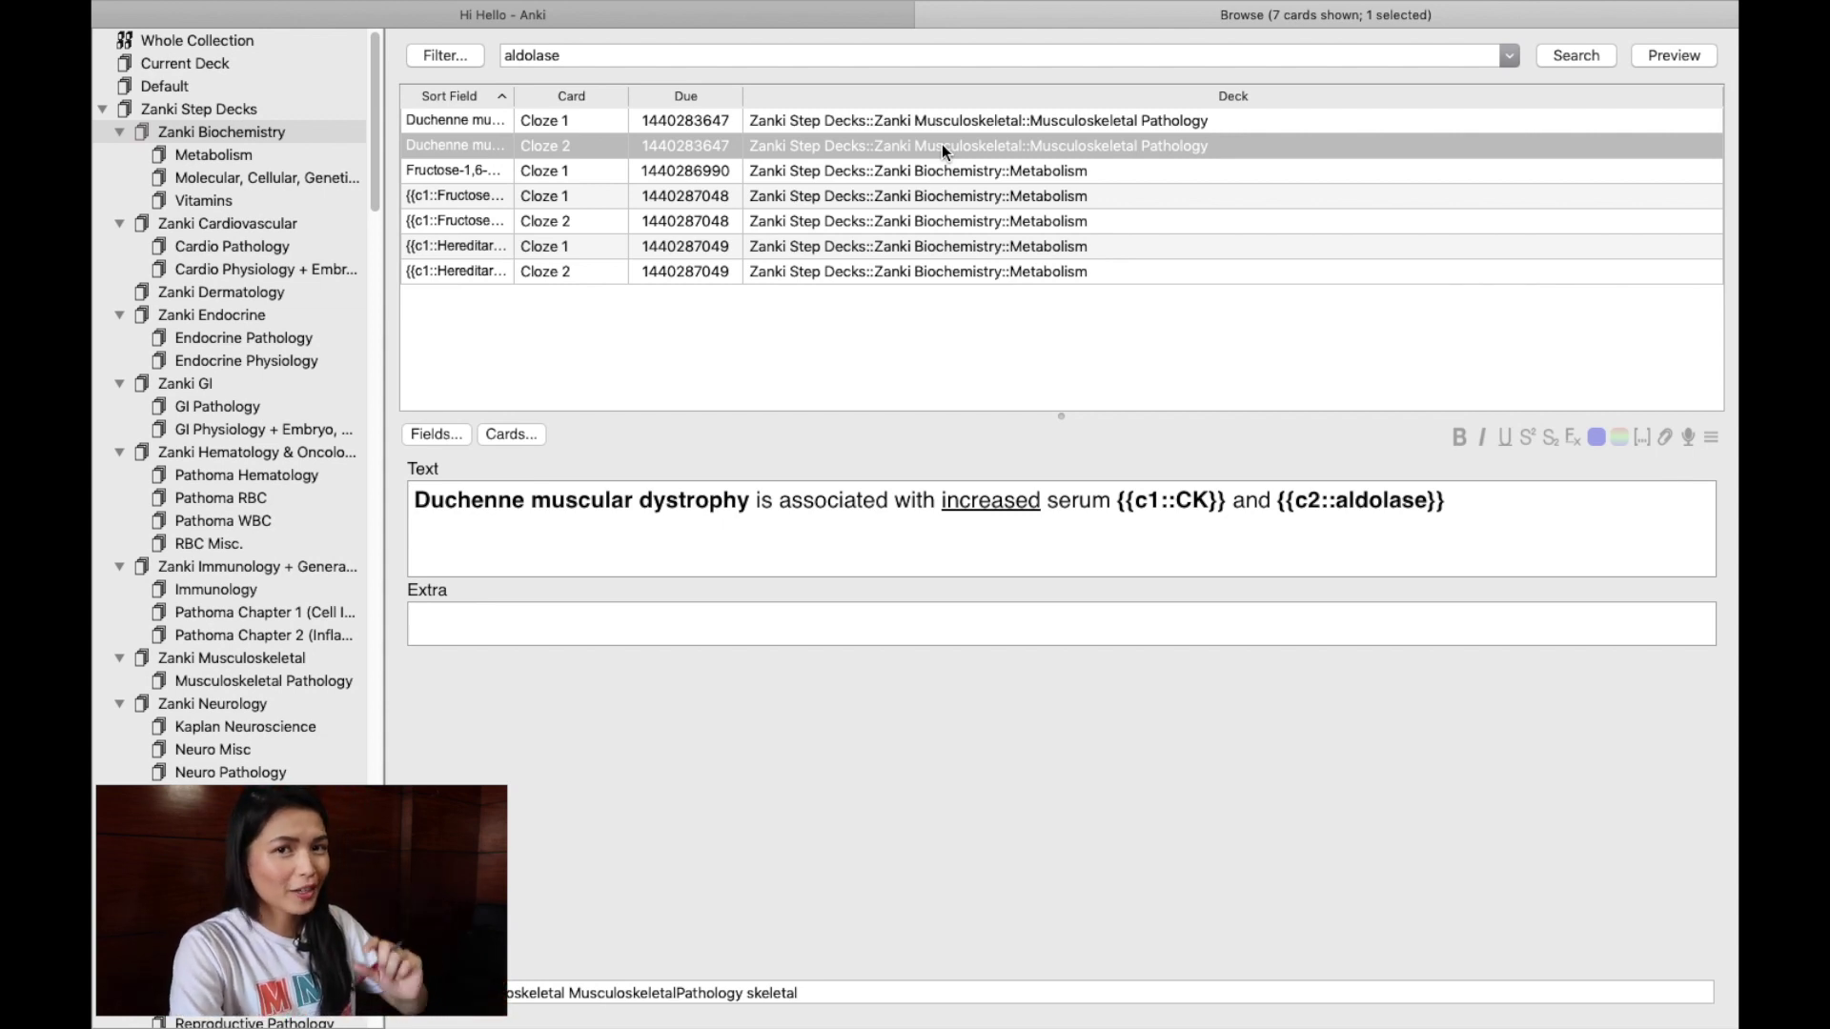
# Look through the fructose-1,6, fructose-1-phosphate and hereditary fructose intolerance aldolase cards
pyautogui.click(959, 173)
pyautogui.click(951, 195)
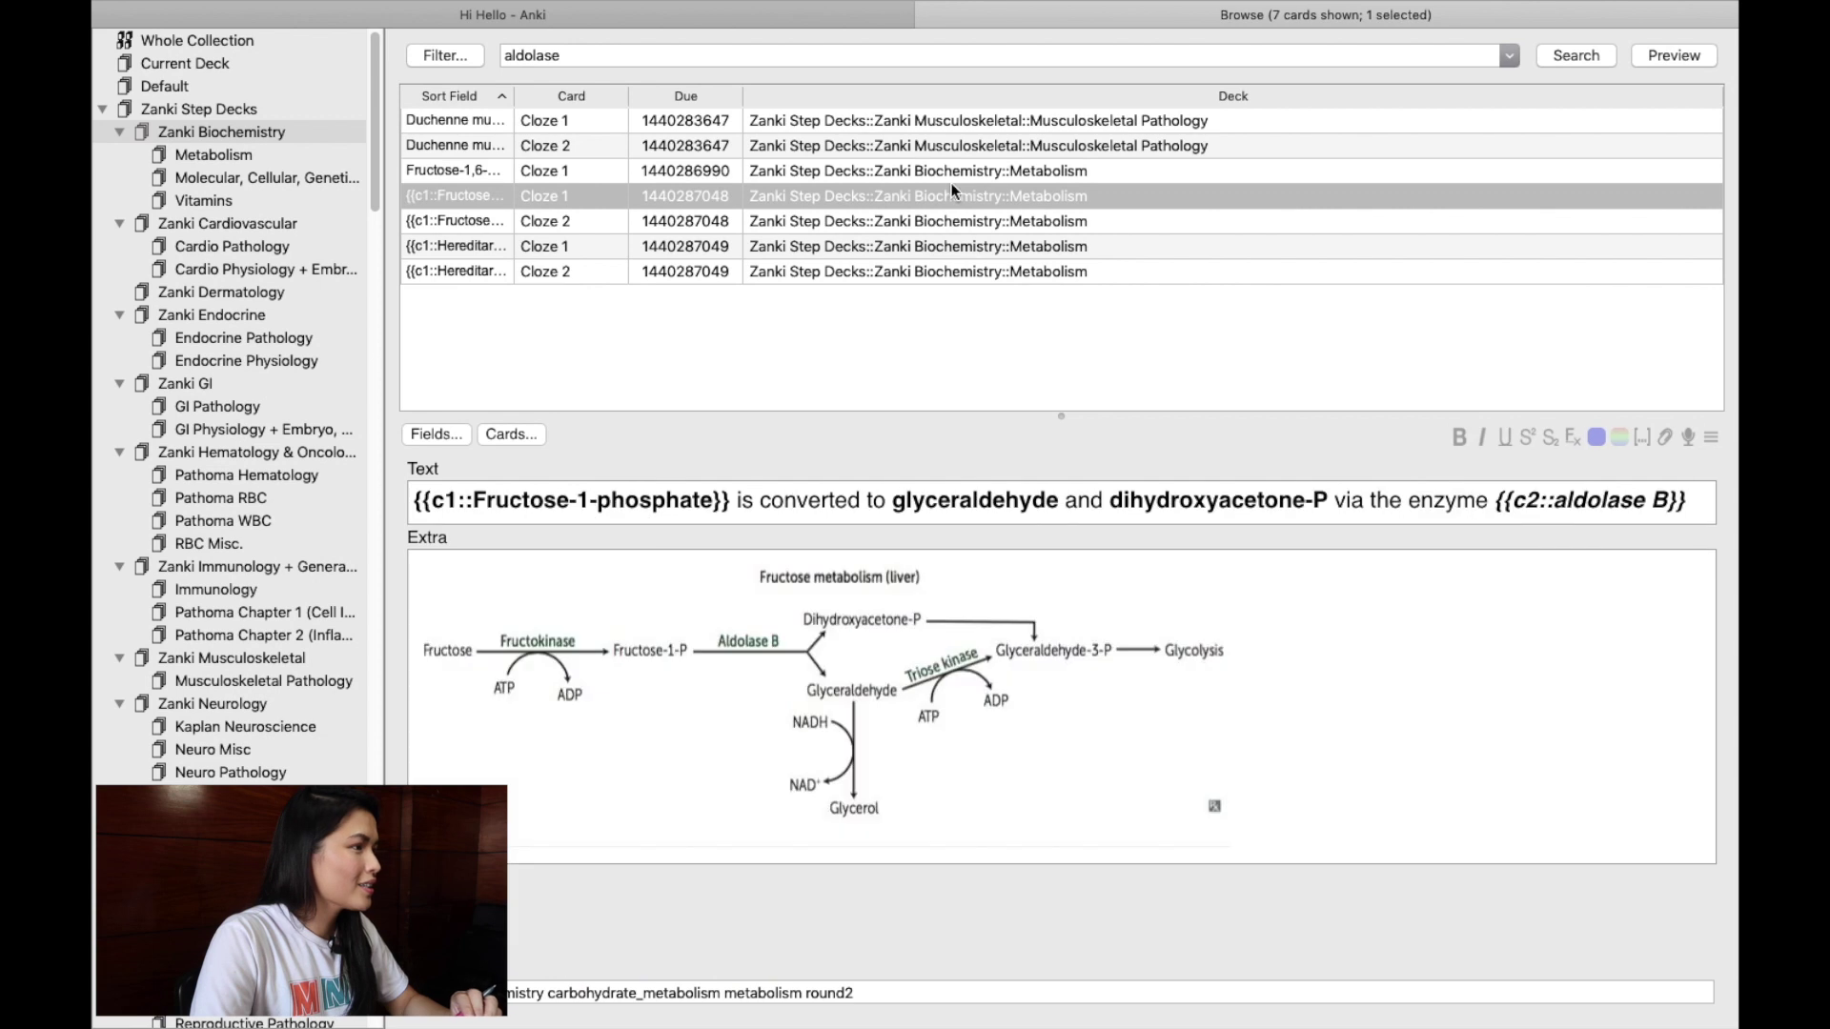
pyautogui.click(960, 214)
pyautogui.click(966, 246)
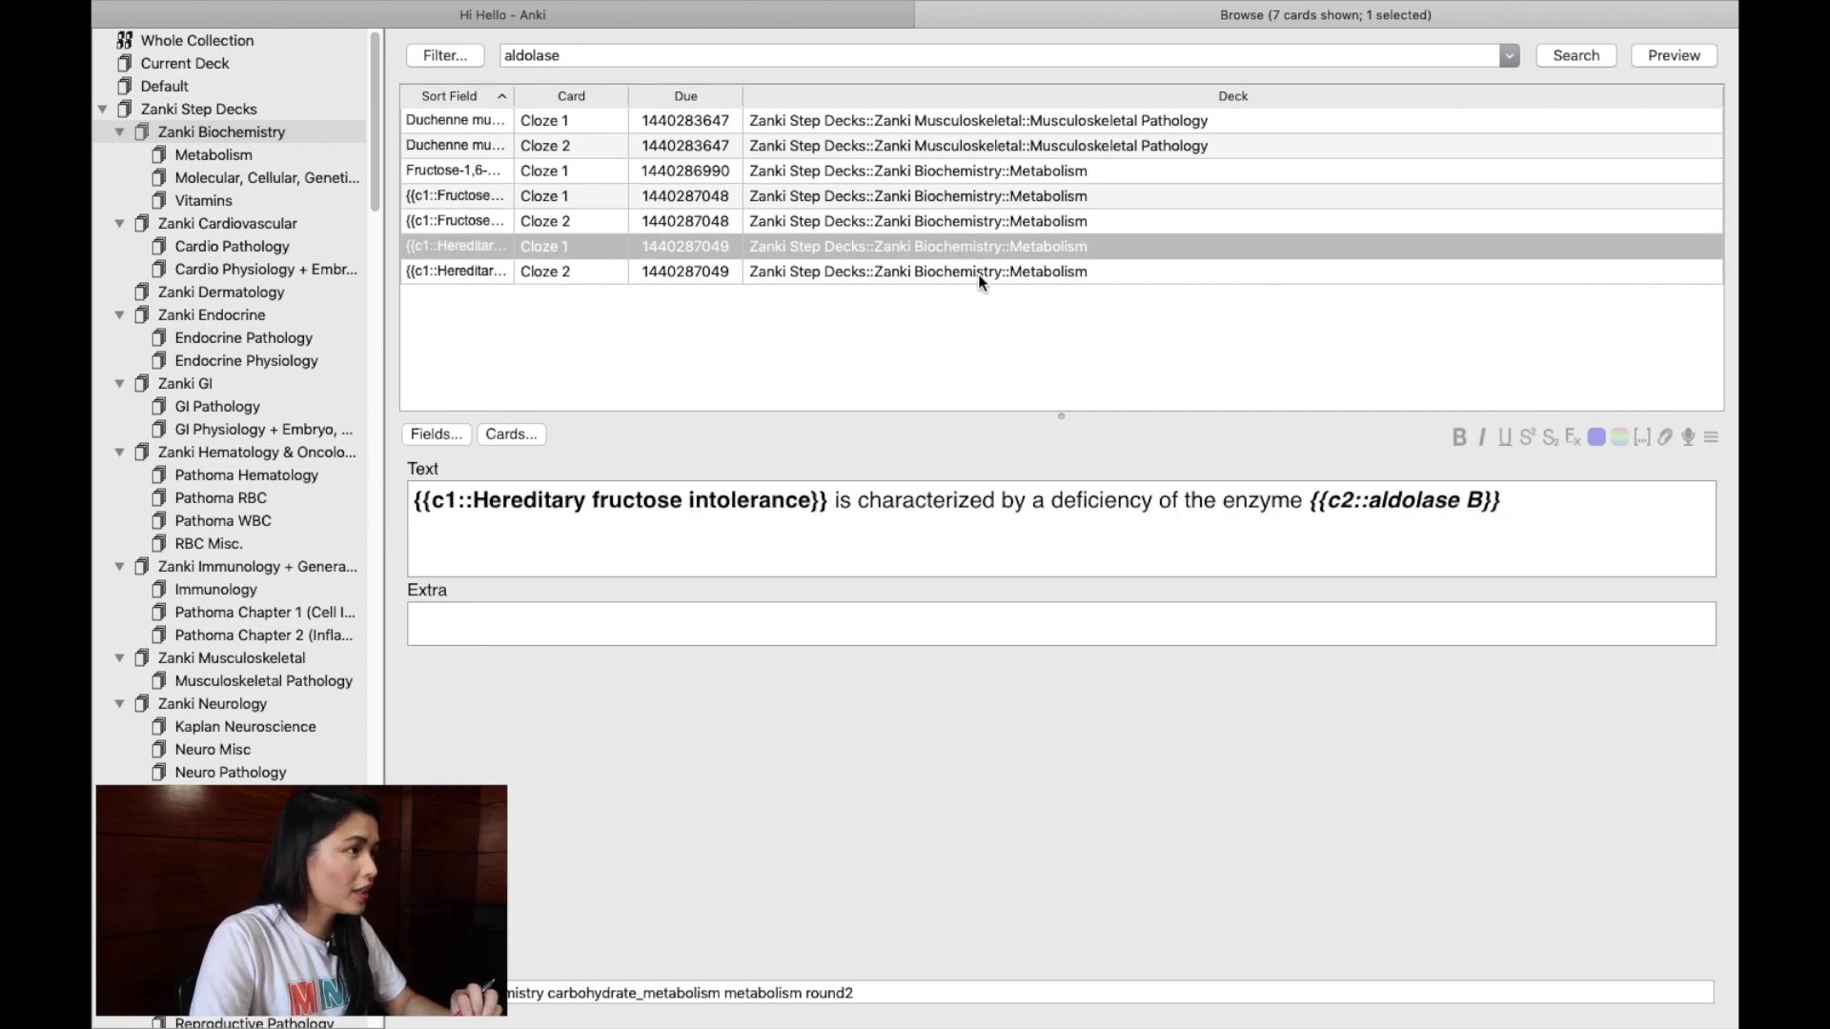
pyautogui.click(976, 272)
pyautogui.click(989, 122)
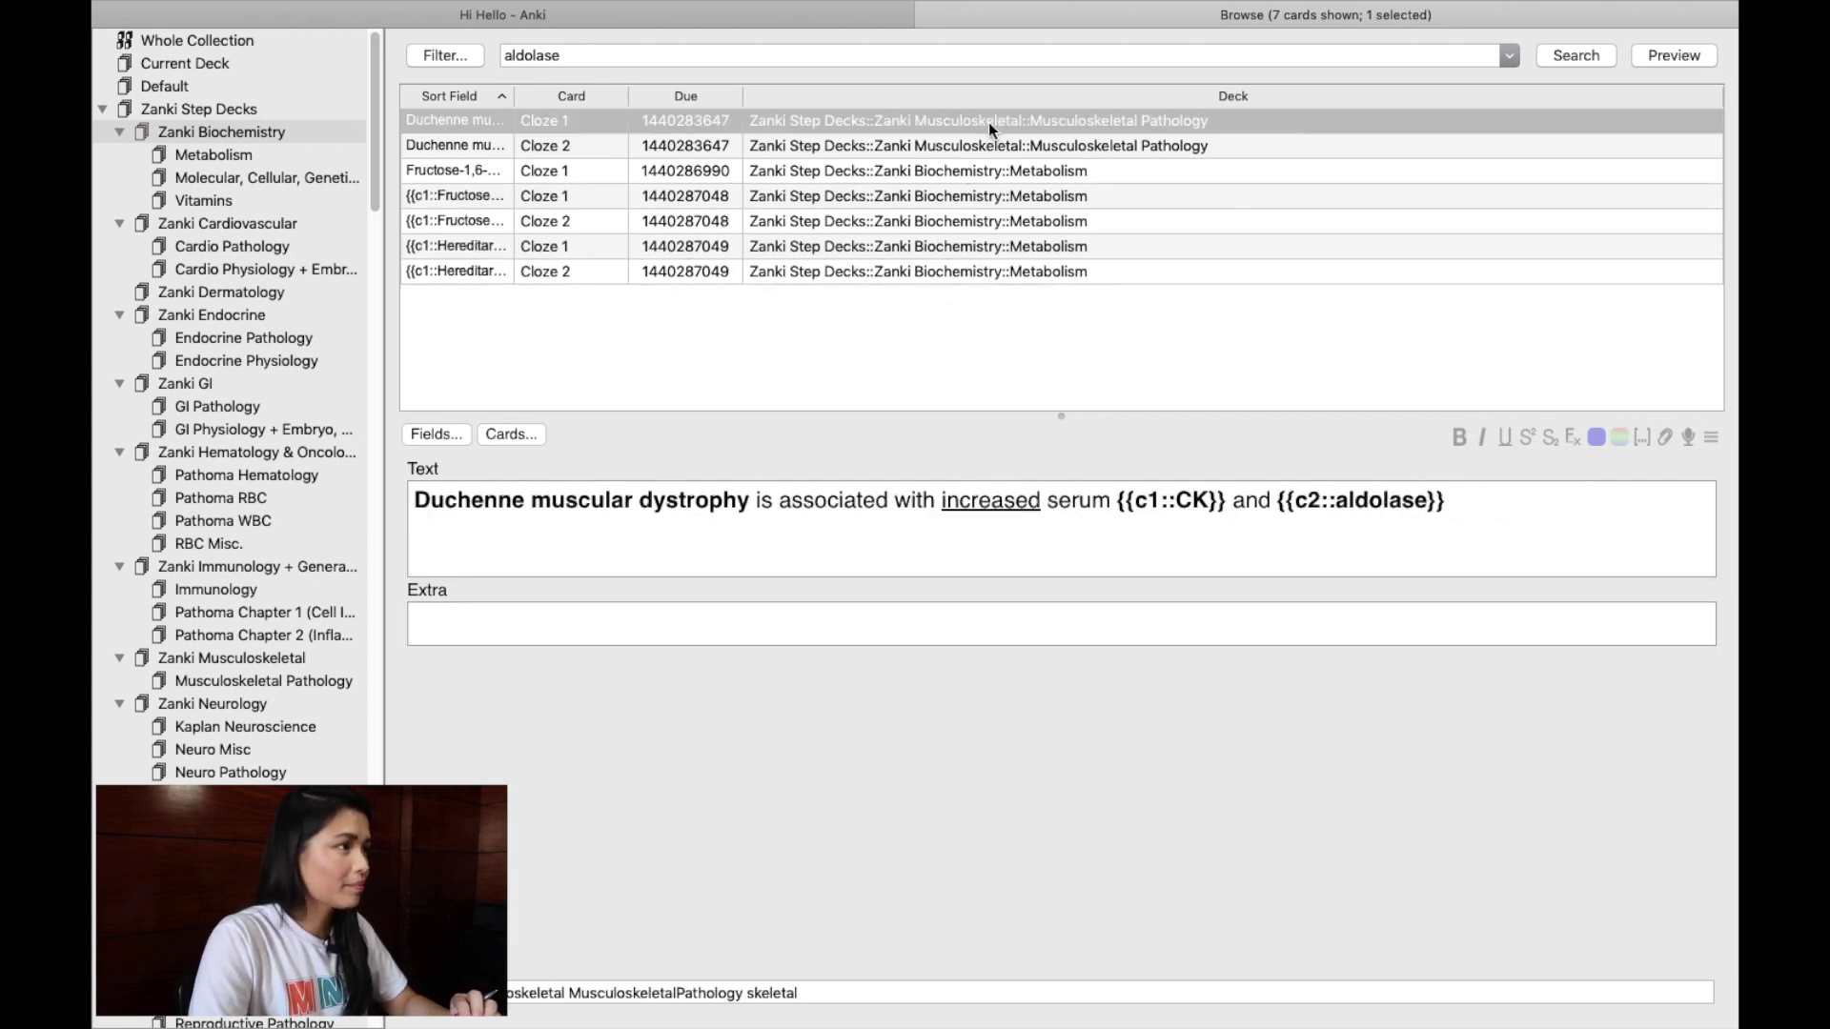
pyautogui.doubleClick(884, 56)
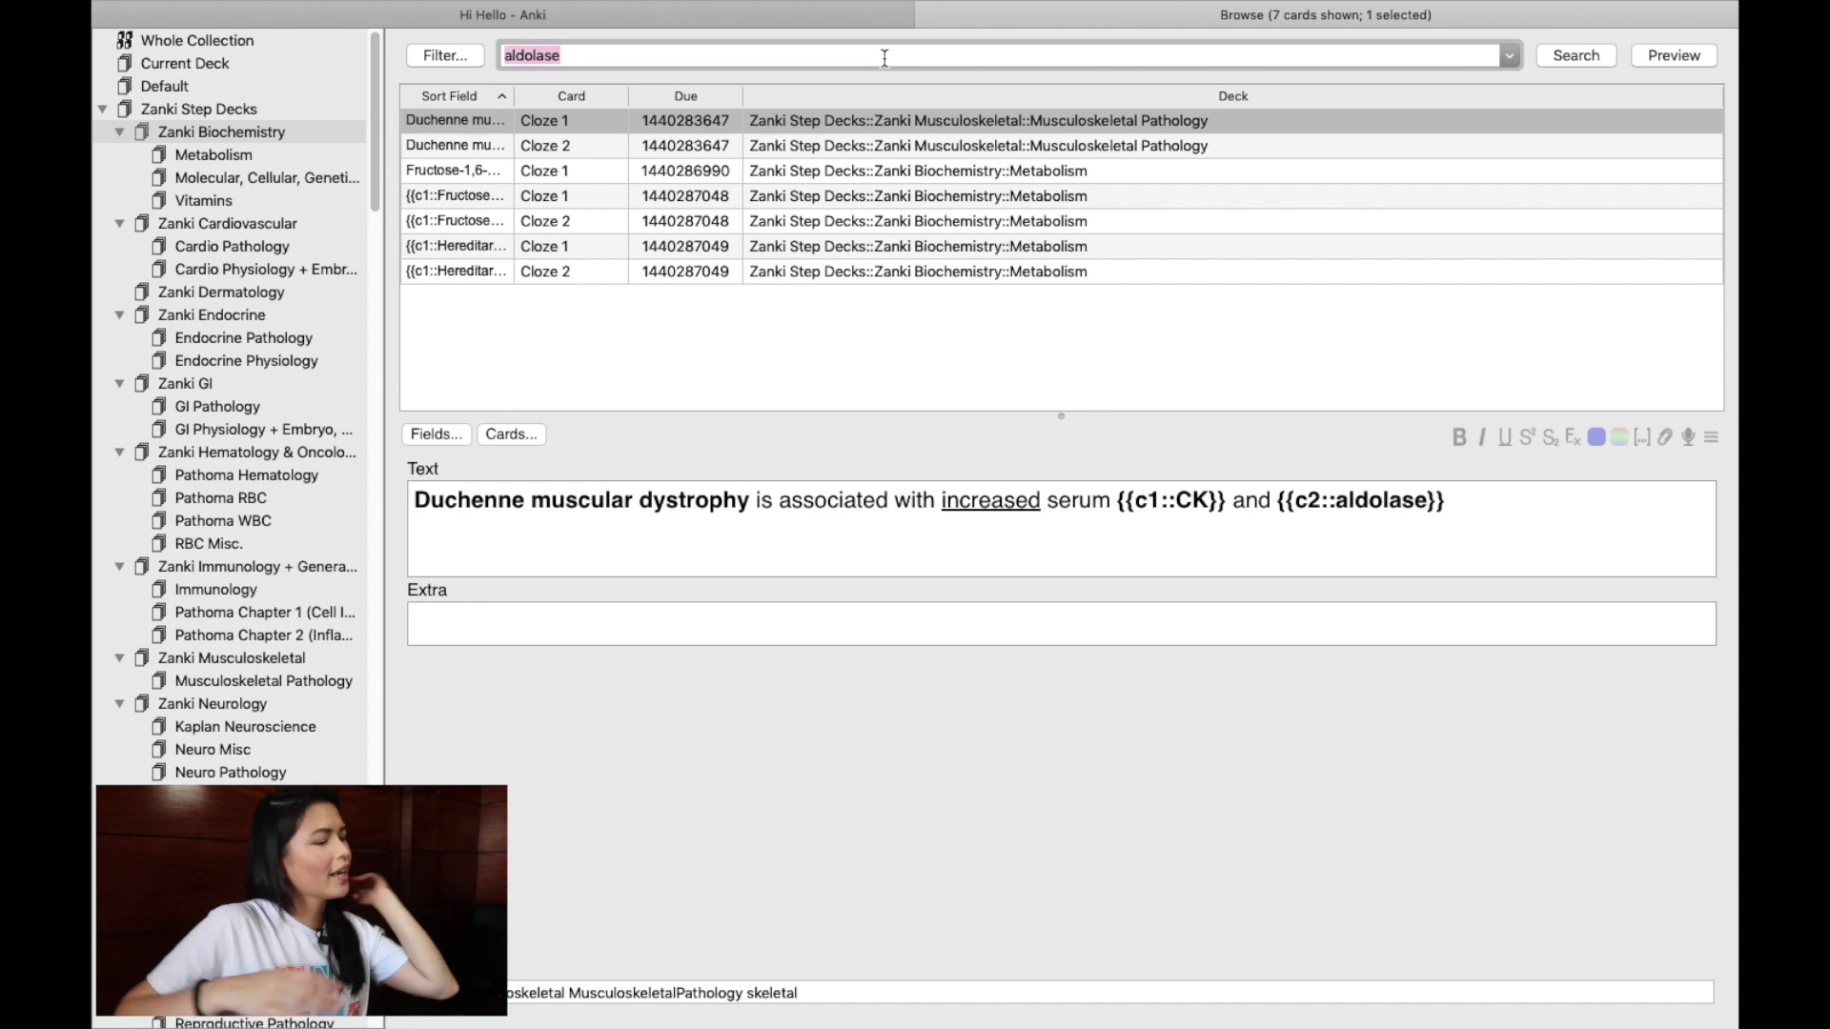
# Search for 'orphan annie' and preview the three thyroid papillary carcinoma cards
pyautogui.write('orphan annie')
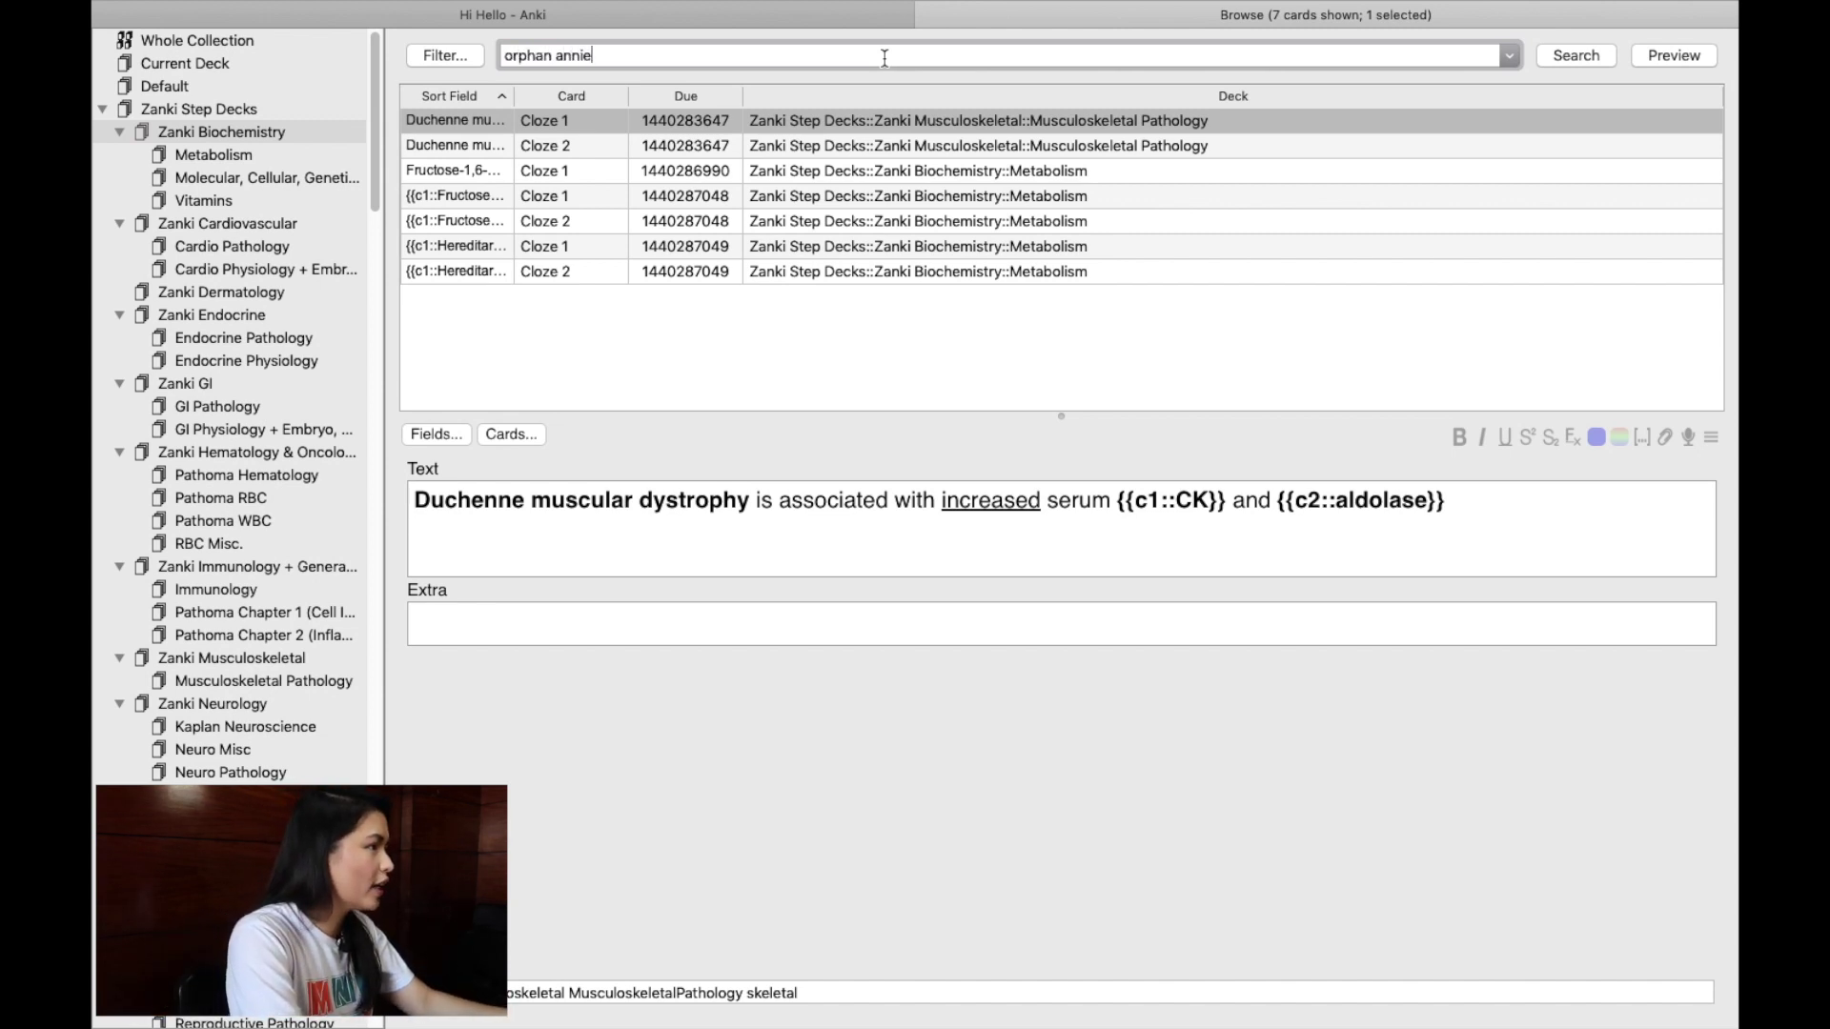
pyautogui.press('Return')
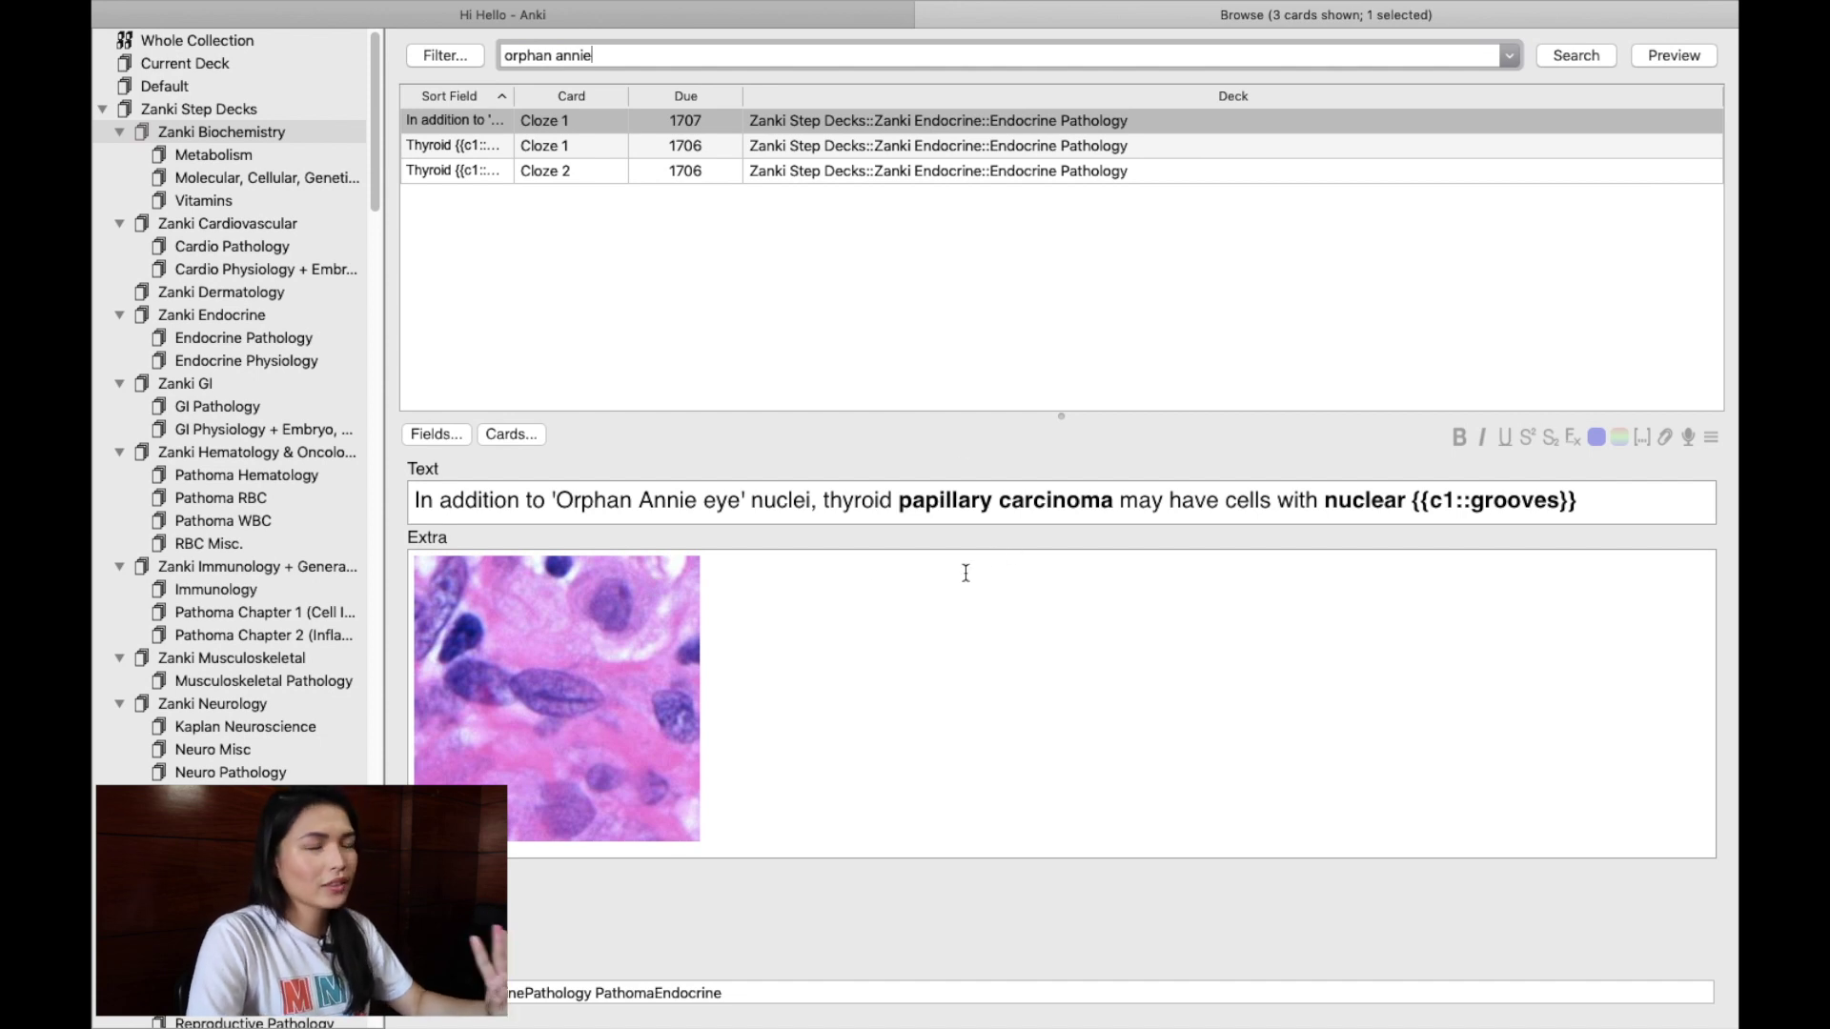
pyautogui.moveTo(895, 500); pyautogui.dragTo(1108, 495)
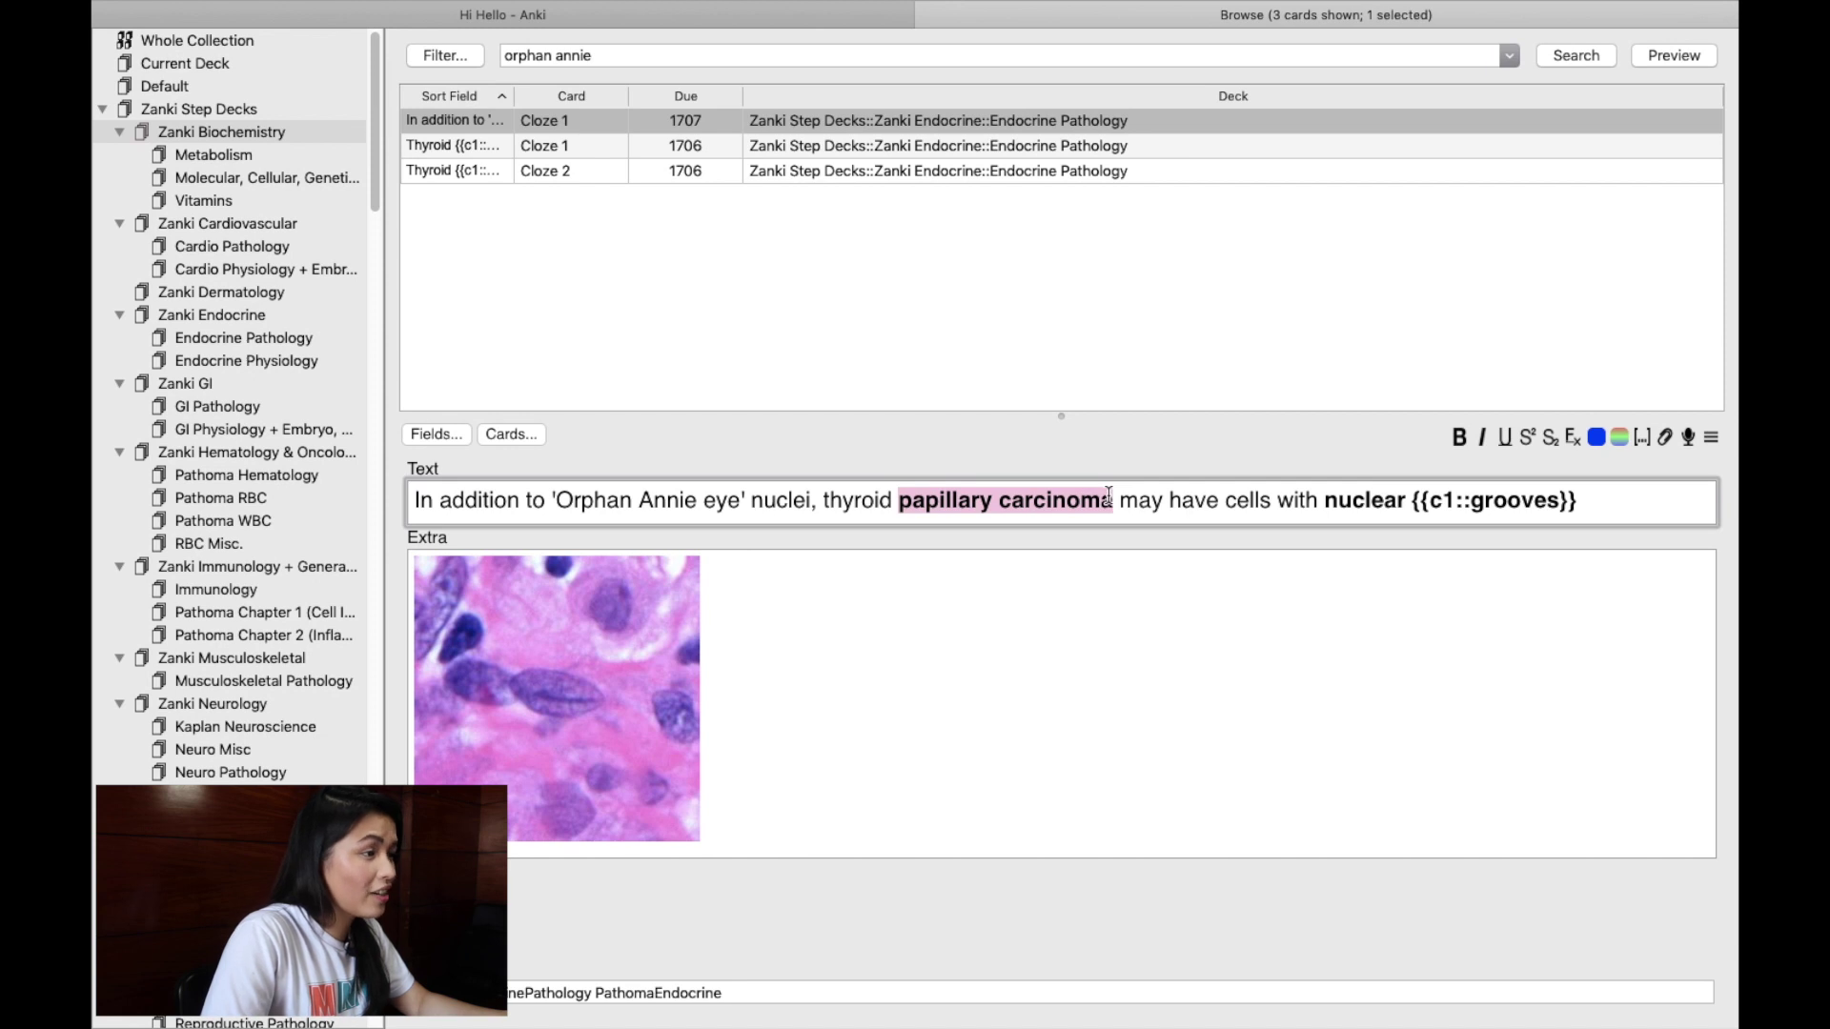
pyautogui.click(980, 147)
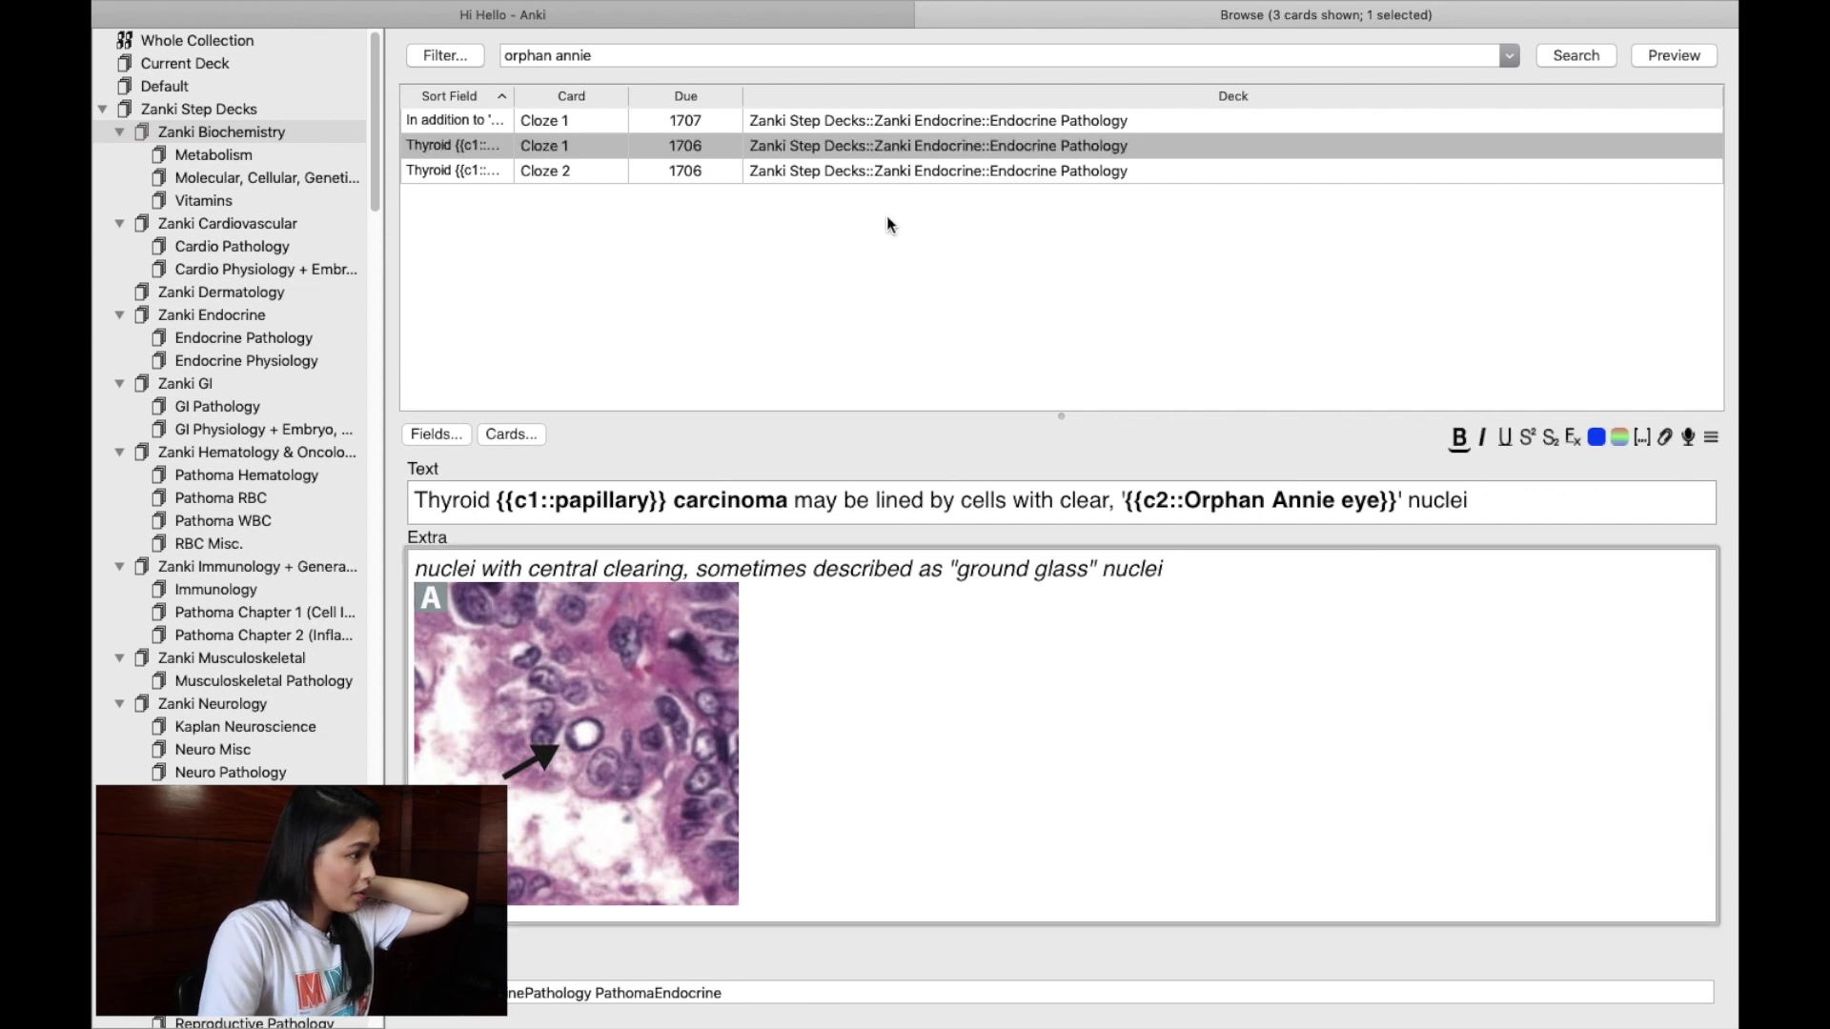
pyautogui.click(841, 174)
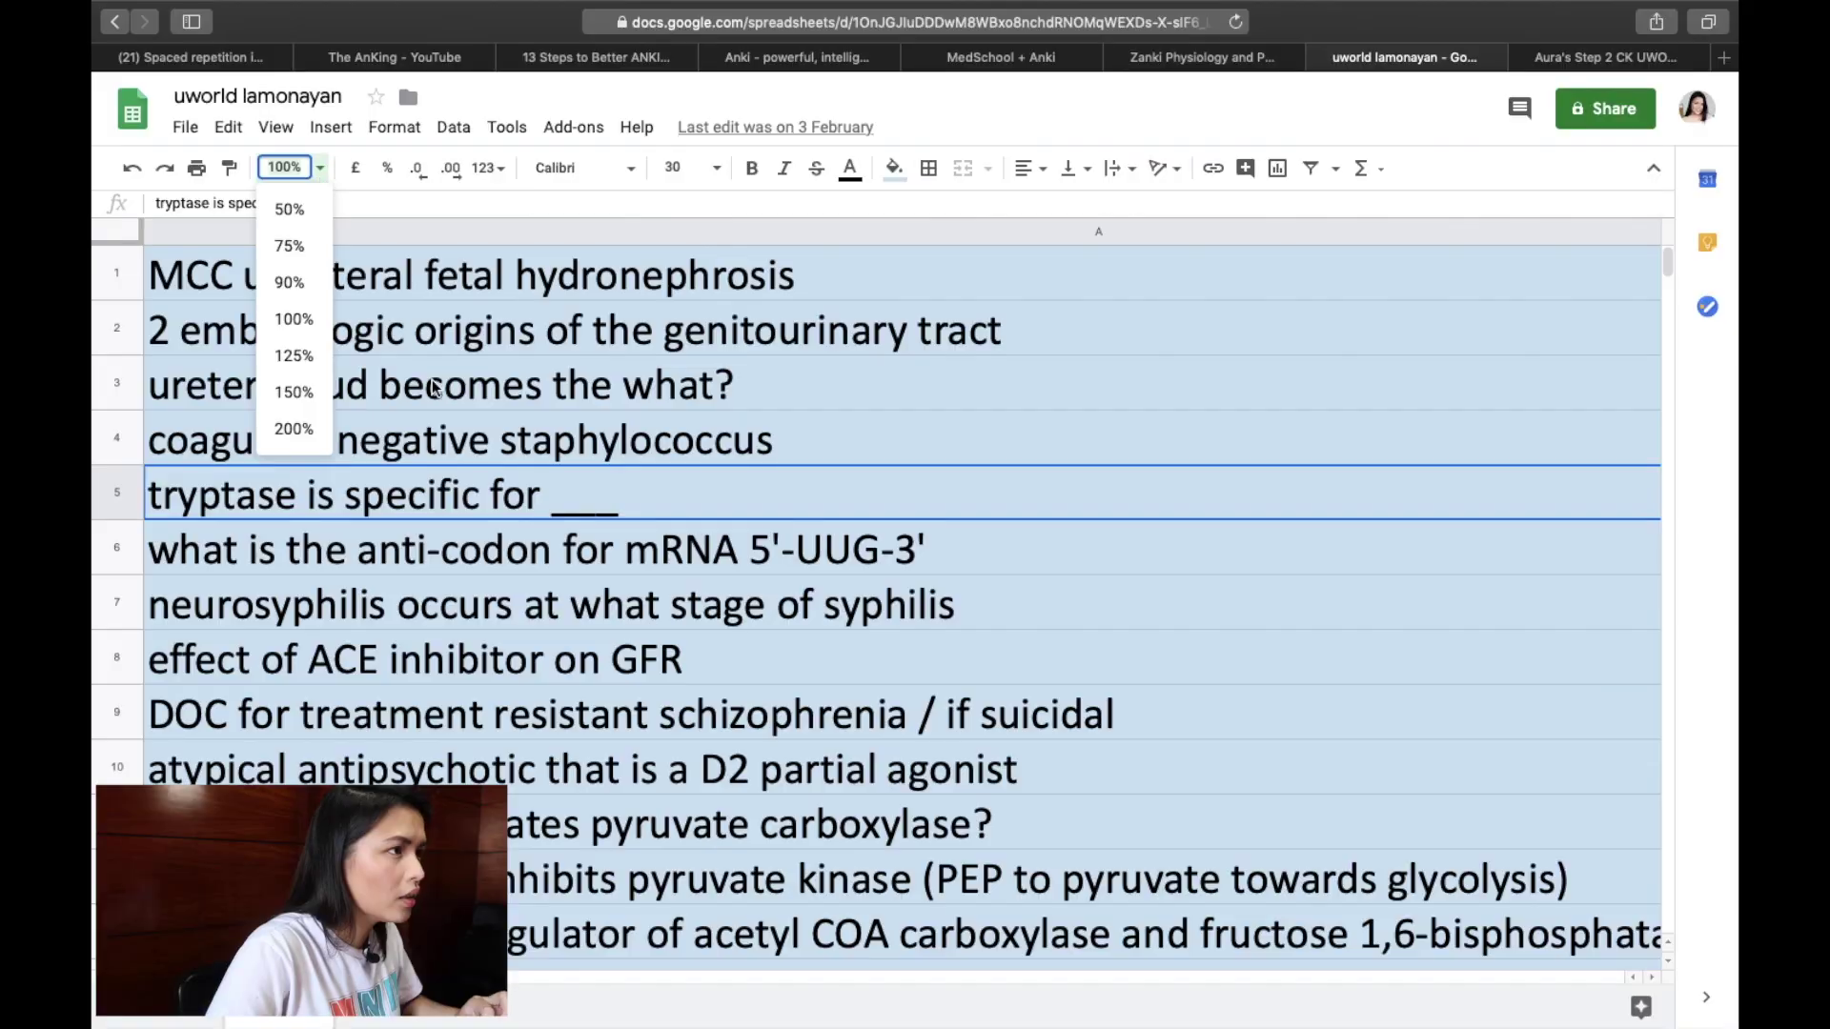
# Switch to the uworld lamonayan sheet and move to the coagulase negative staphylococcus question
pyautogui.click(324, 172)
pyautogui.press('Up')
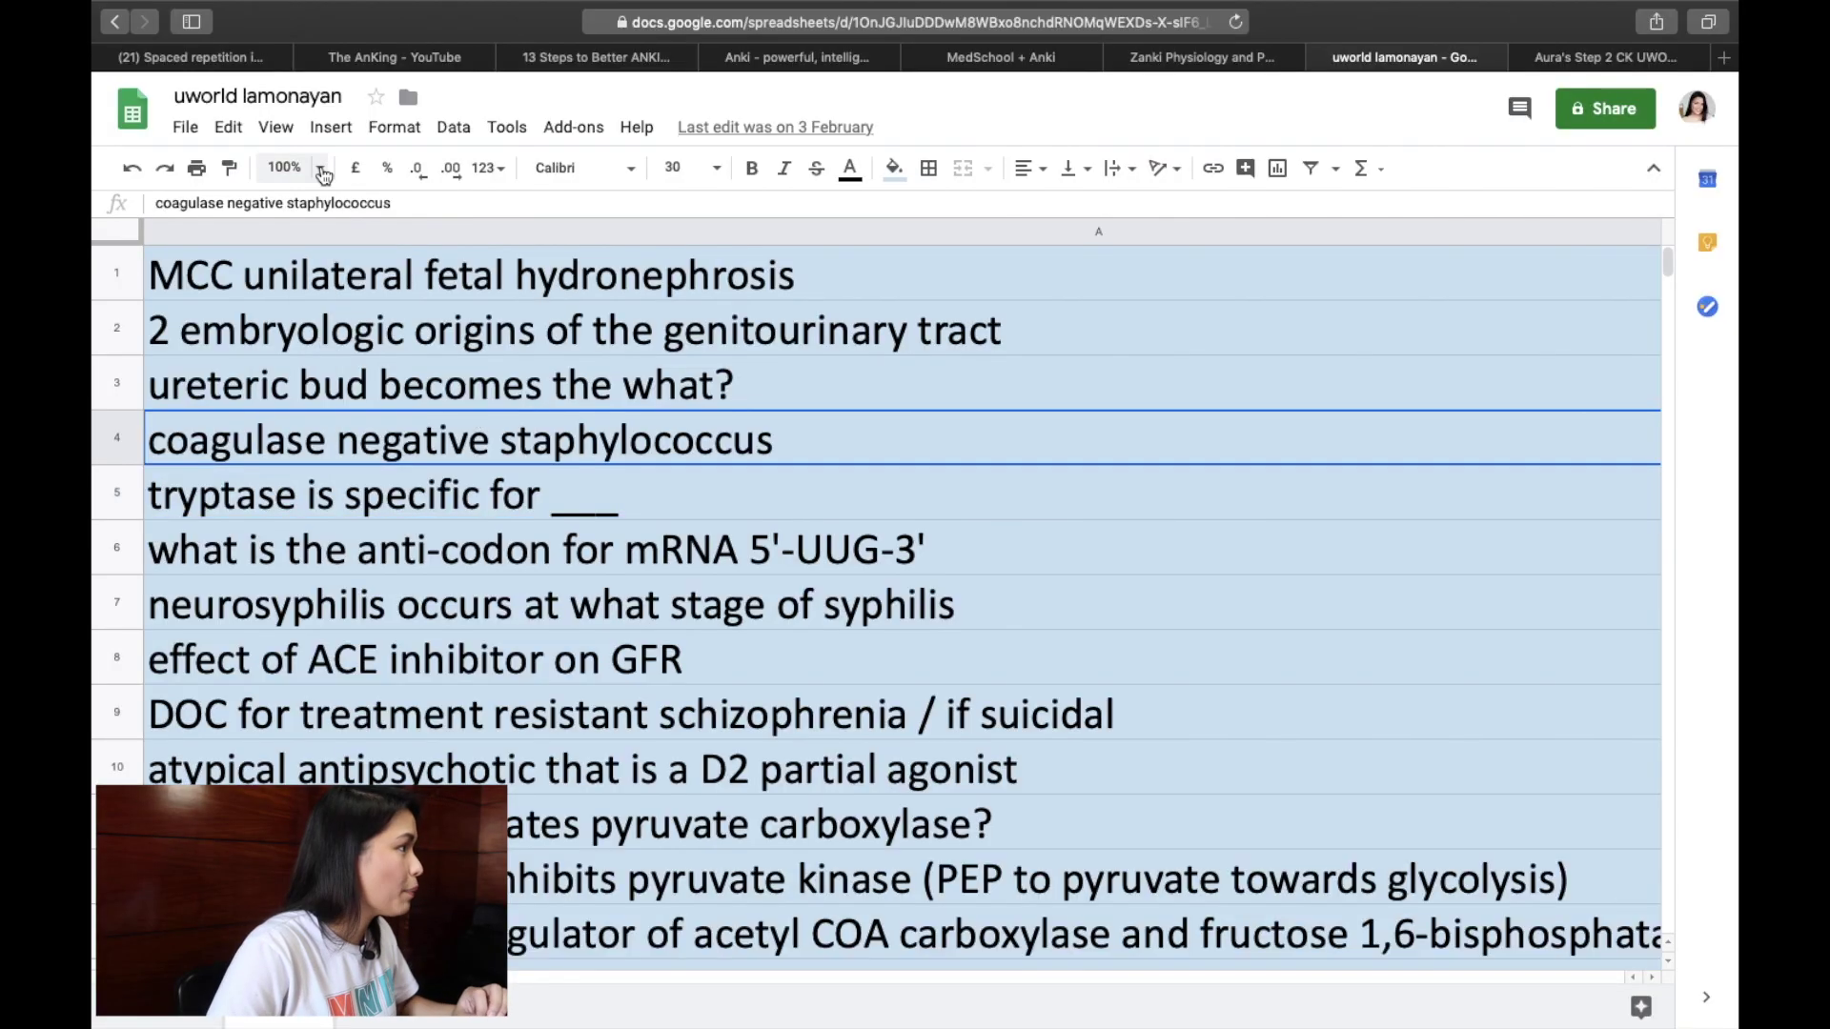
# Set the uworld lamonayan sheet's zoom to 50%
pyautogui.click(323, 172)
pyautogui.click(284, 202)
pyautogui.press('Down')
pyautogui.press('Down')
pyautogui.press('Down')
pyautogui.press('Down')
pyautogui.press('Down')
pyautogui.press('Down')
# Inspect question cells from fetal hydronephrosis to anti-codon, plus the first question's answer
pyautogui.click(592, 254)
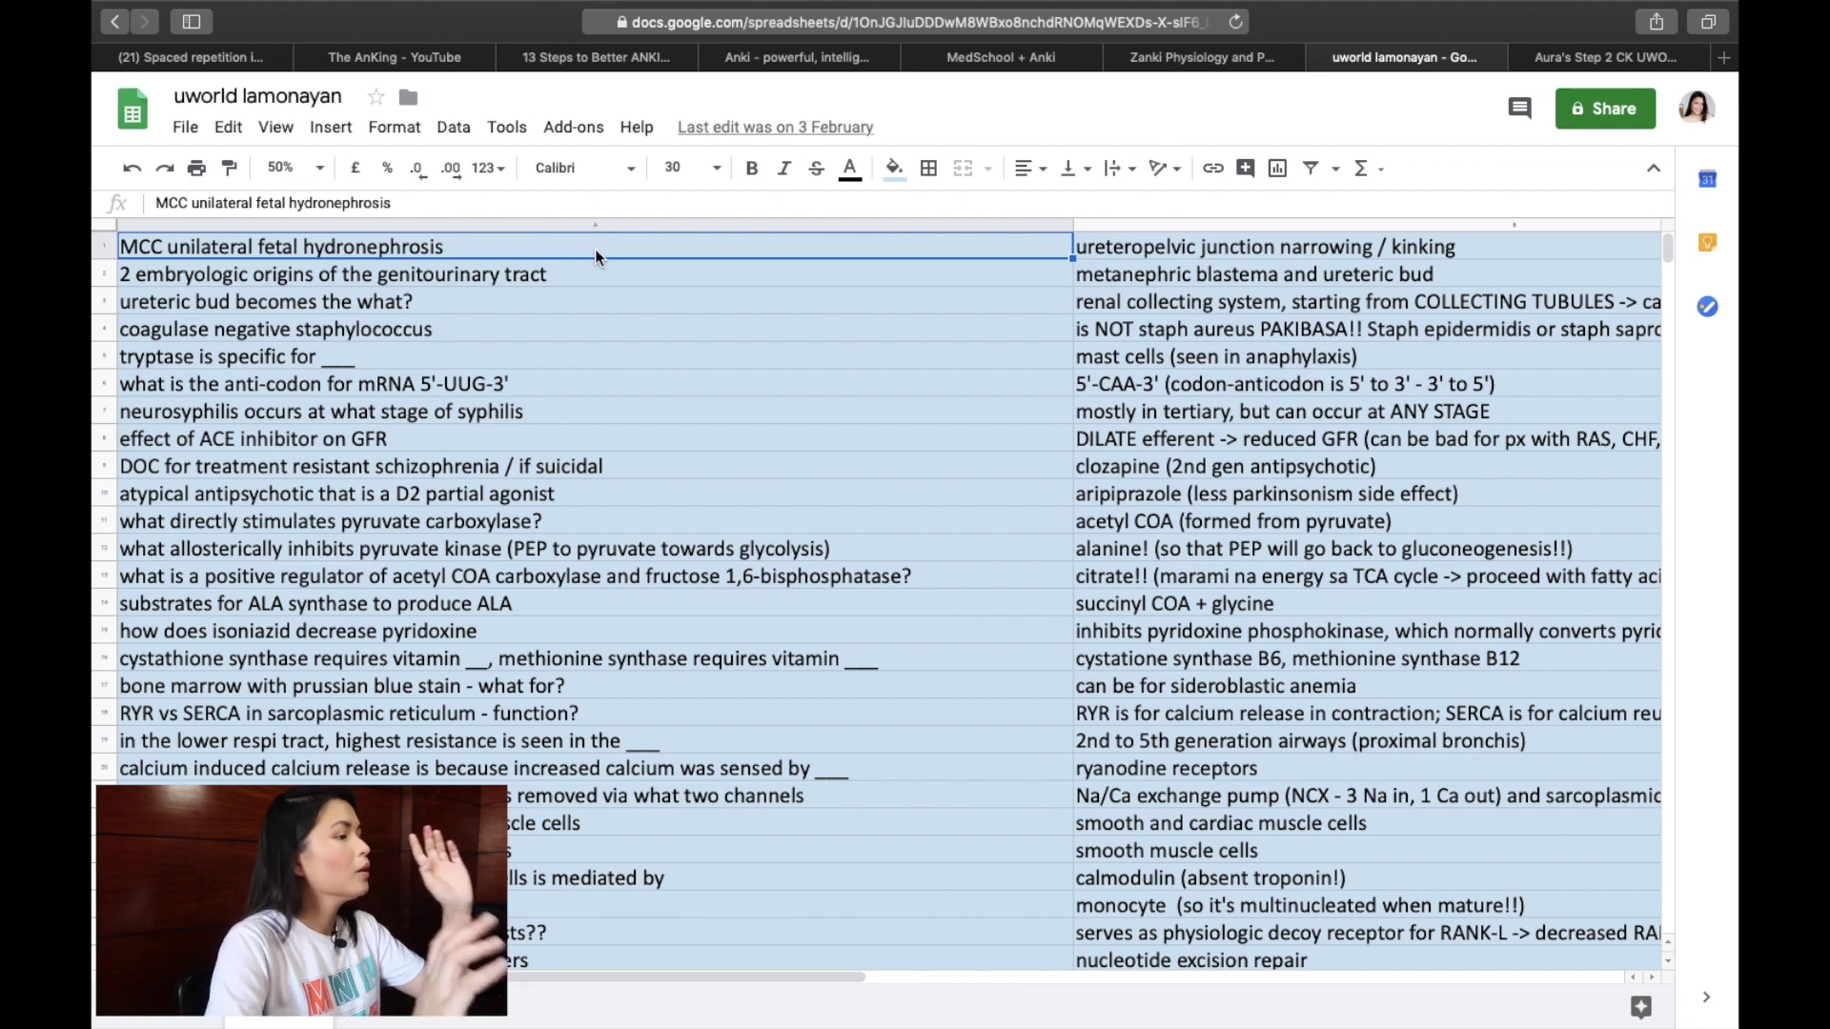
pyautogui.click(592, 225)
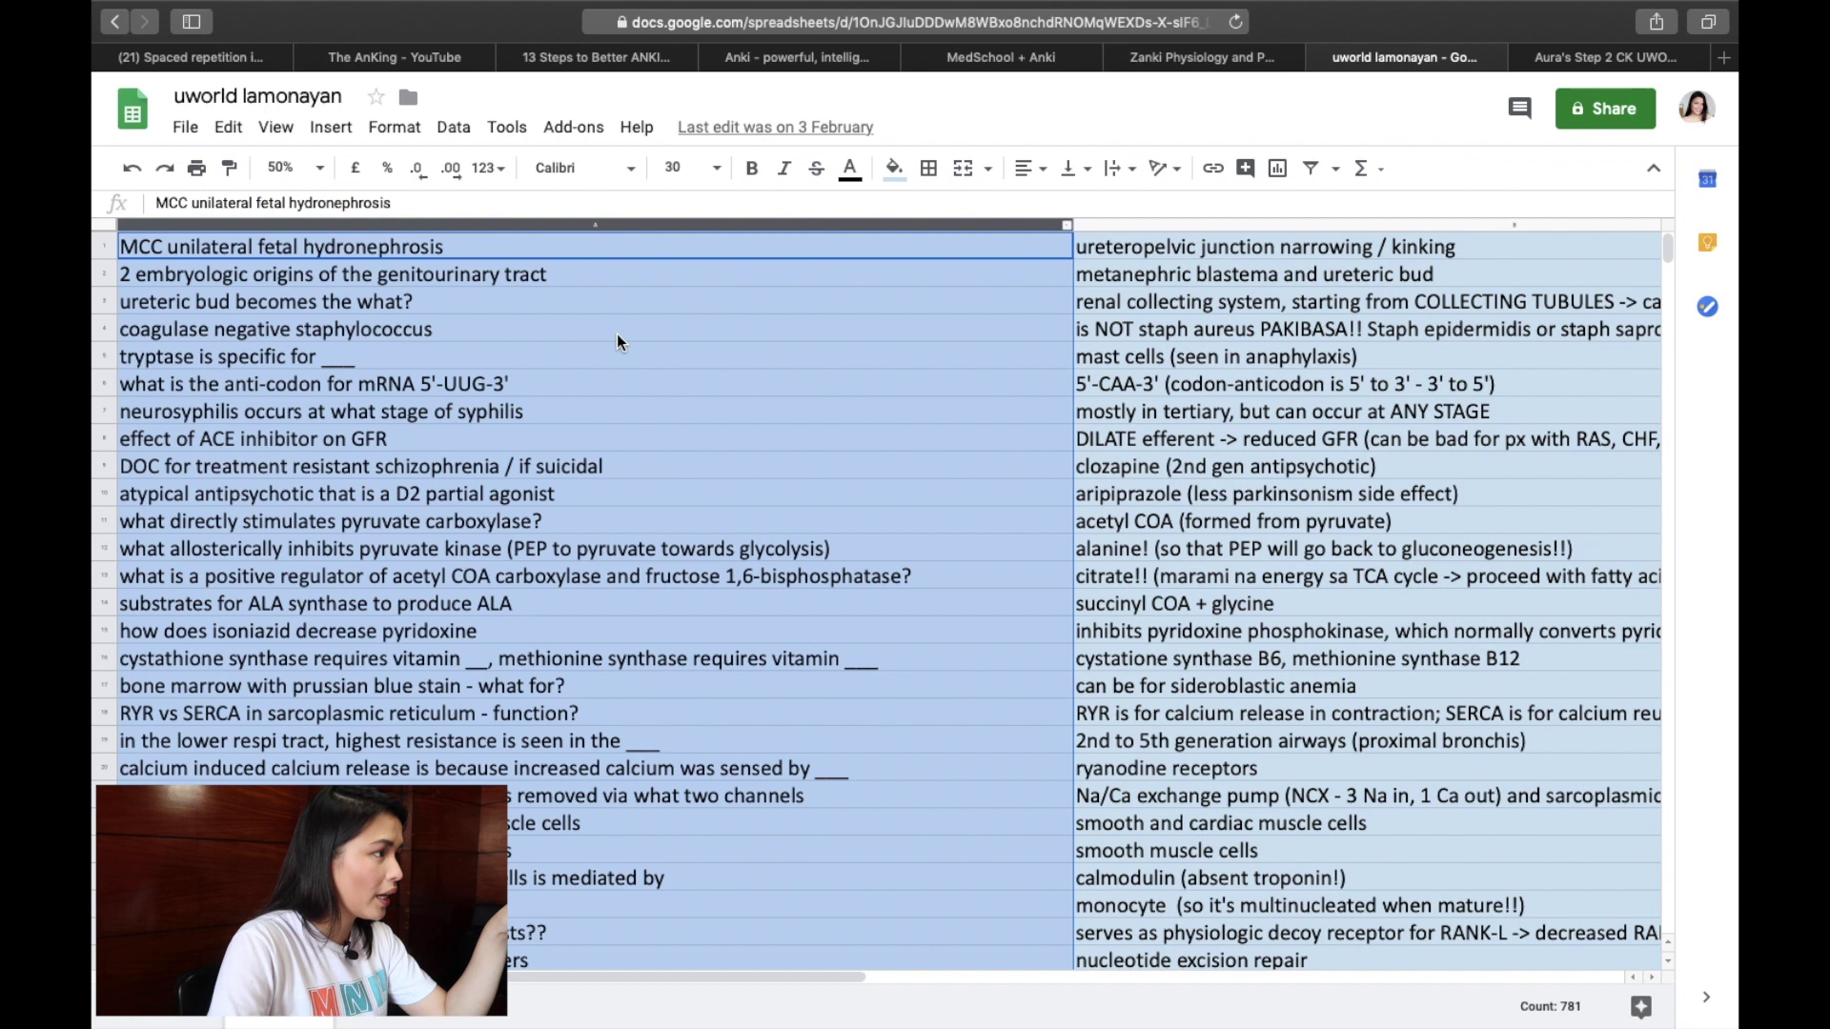
pyautogui.click(615, 333)
pyautogui.click(597, 252)
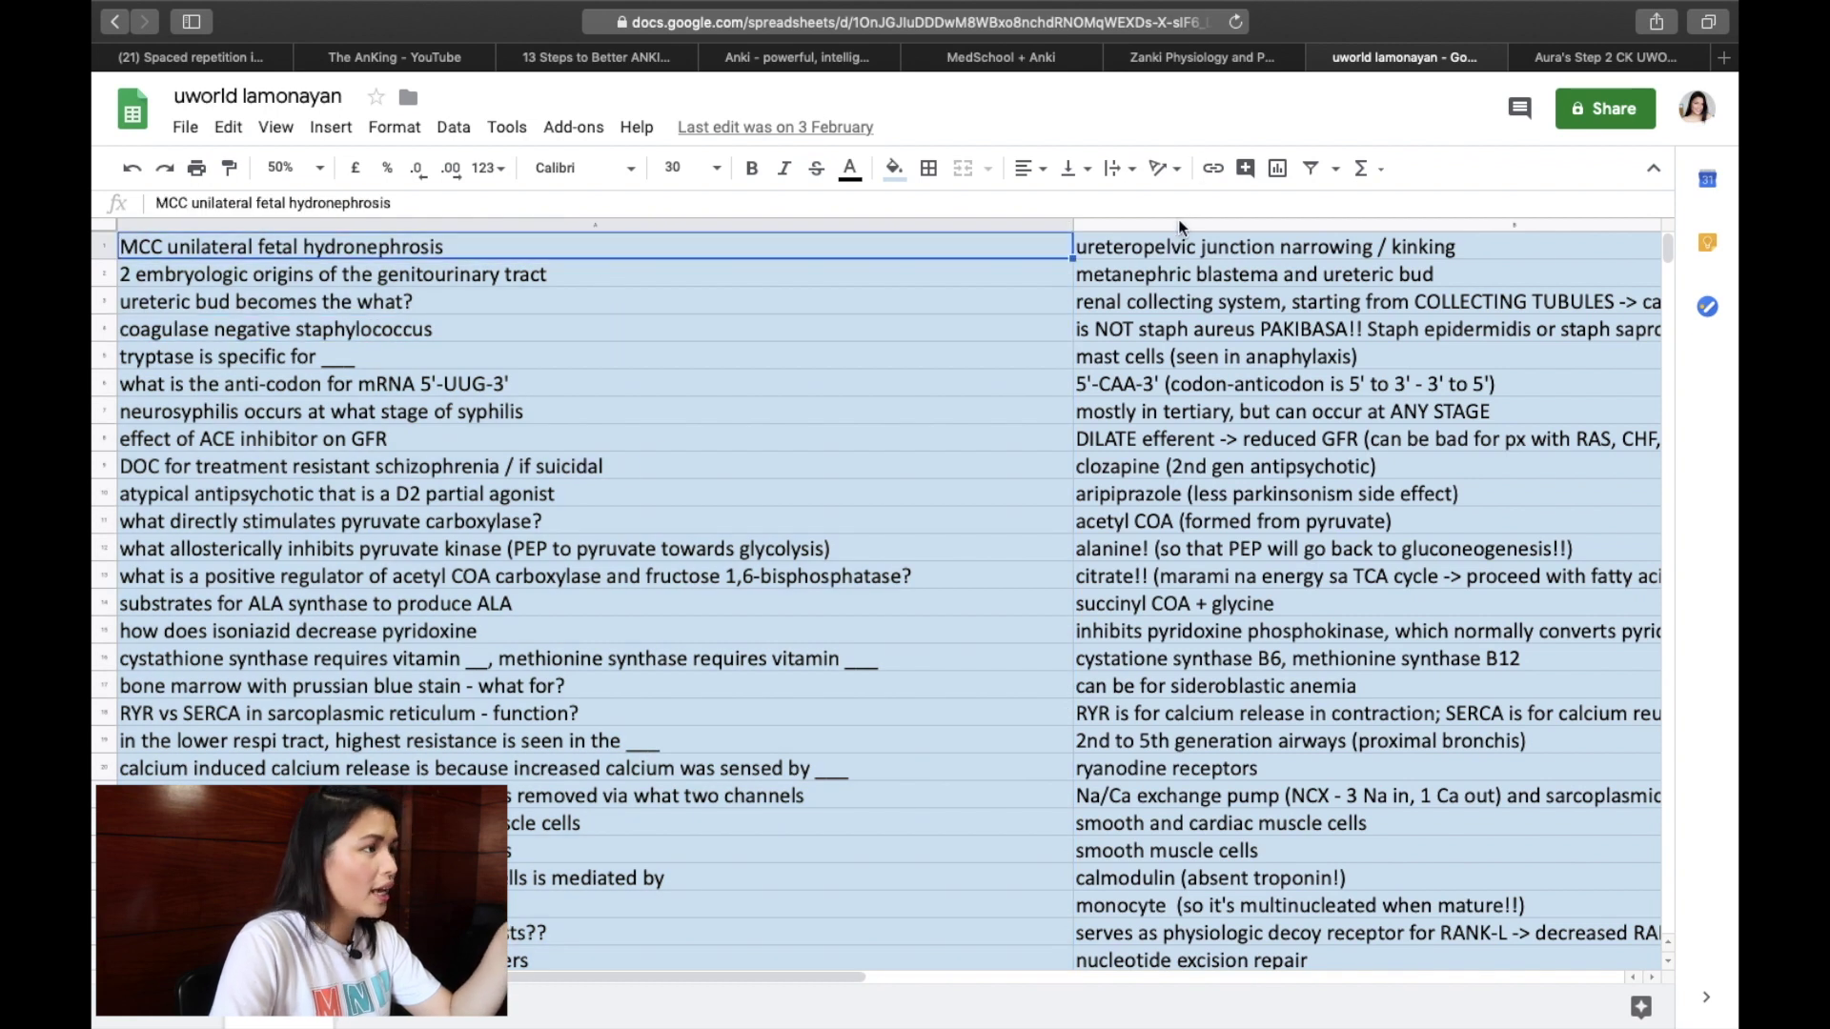
pyautogui.click(1185, 245)
pyautogui.click(989, 391)
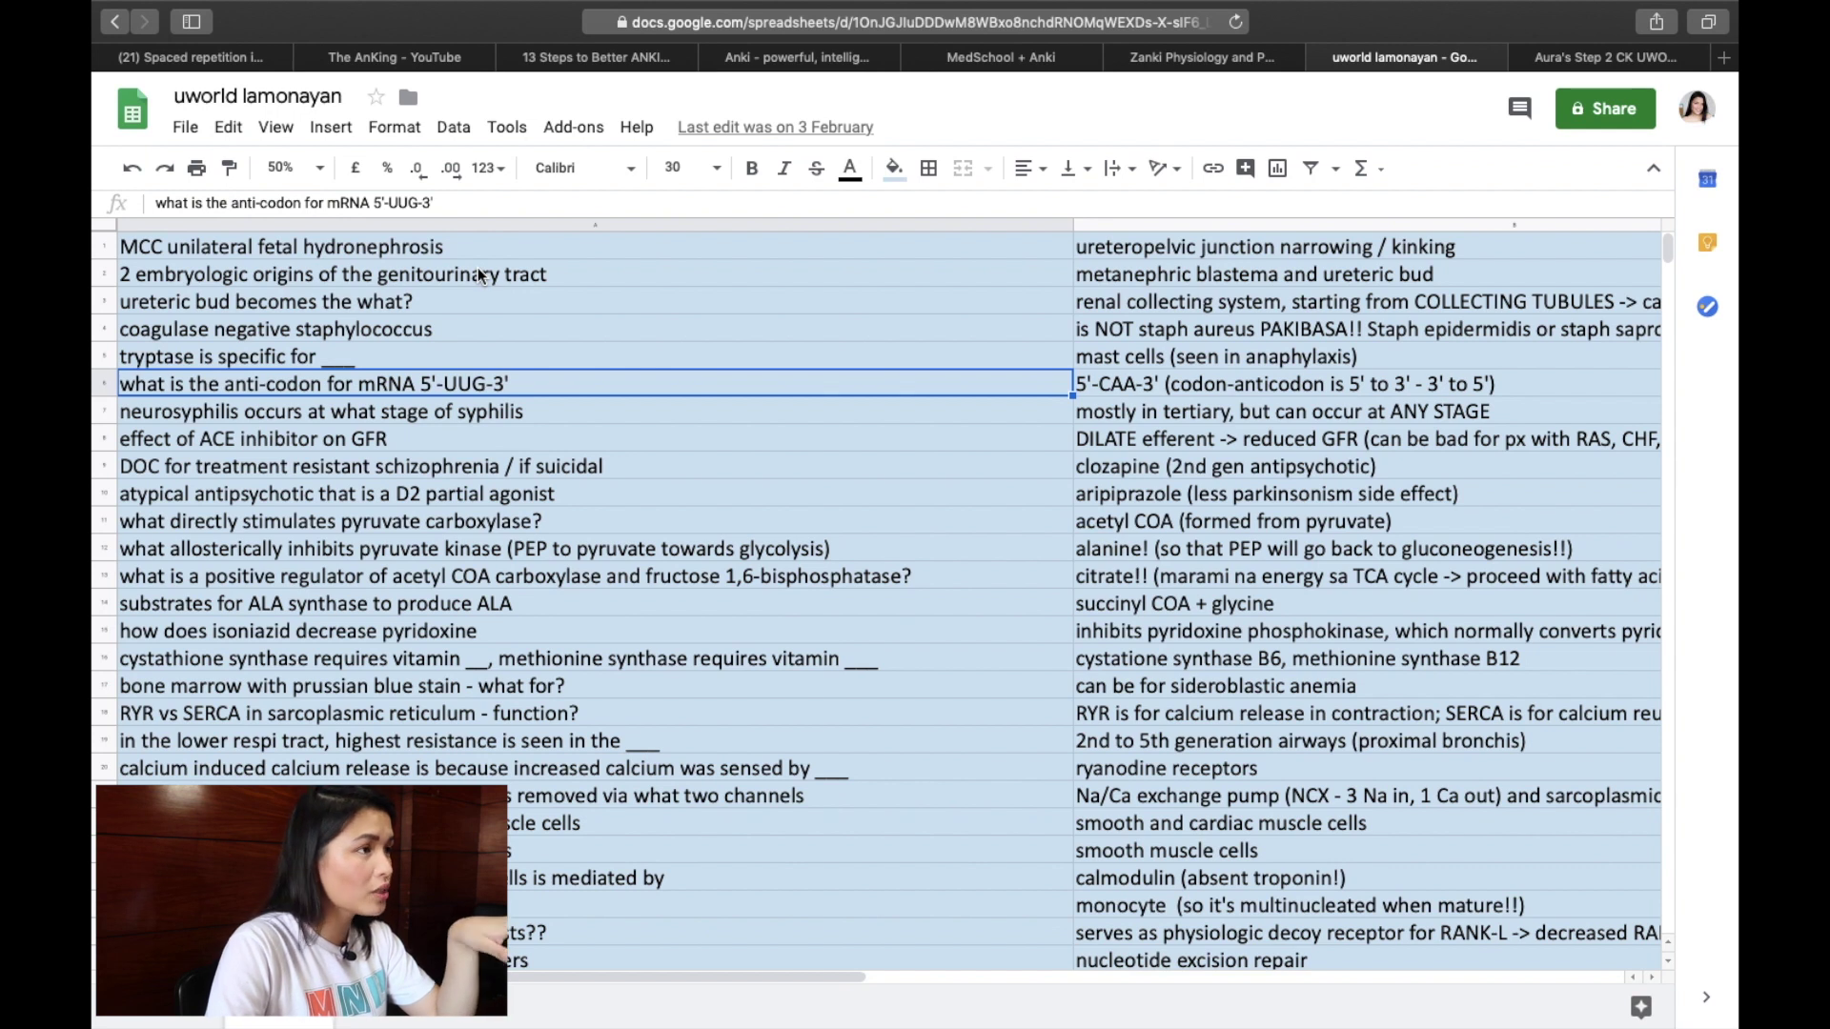
# Review the lumbar spinal stenosis / ligamentum flavum pair and the respiratory quotient question
pyautogui.scroll(-20, 546, 669)
pyautogui.click(315, 307)
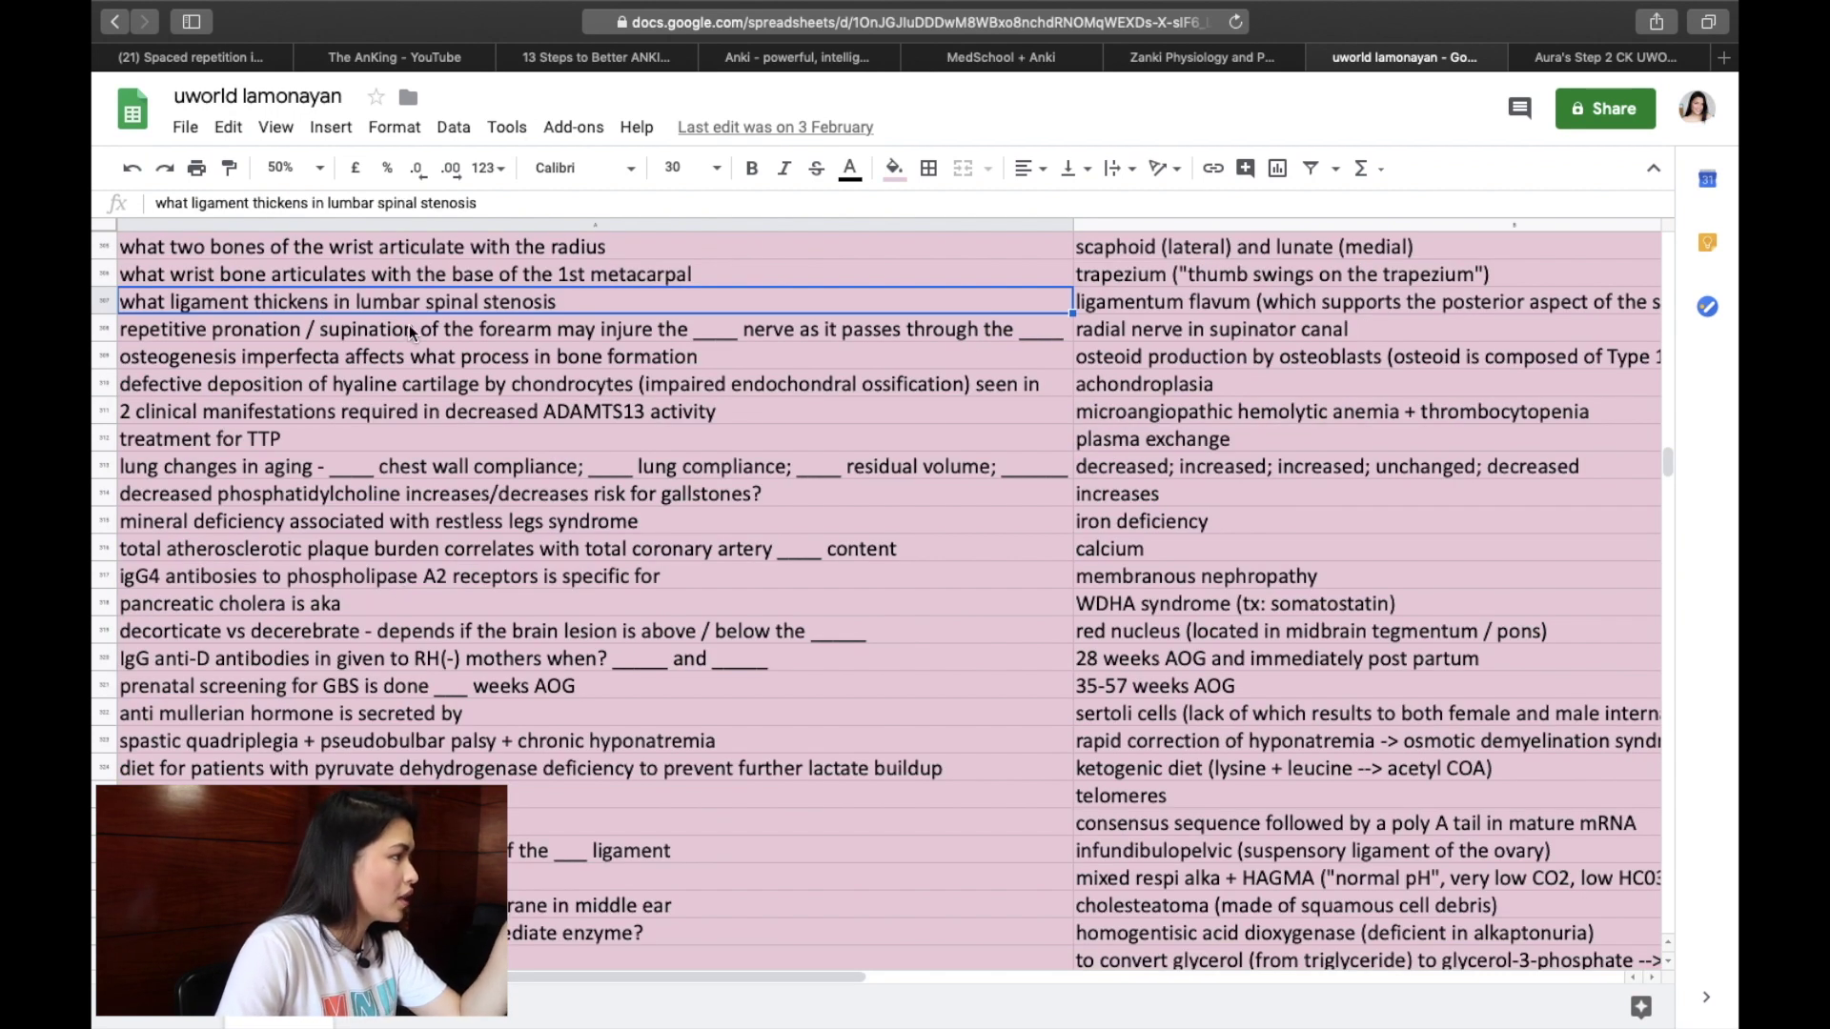
pyautogui.click(1230, 309)
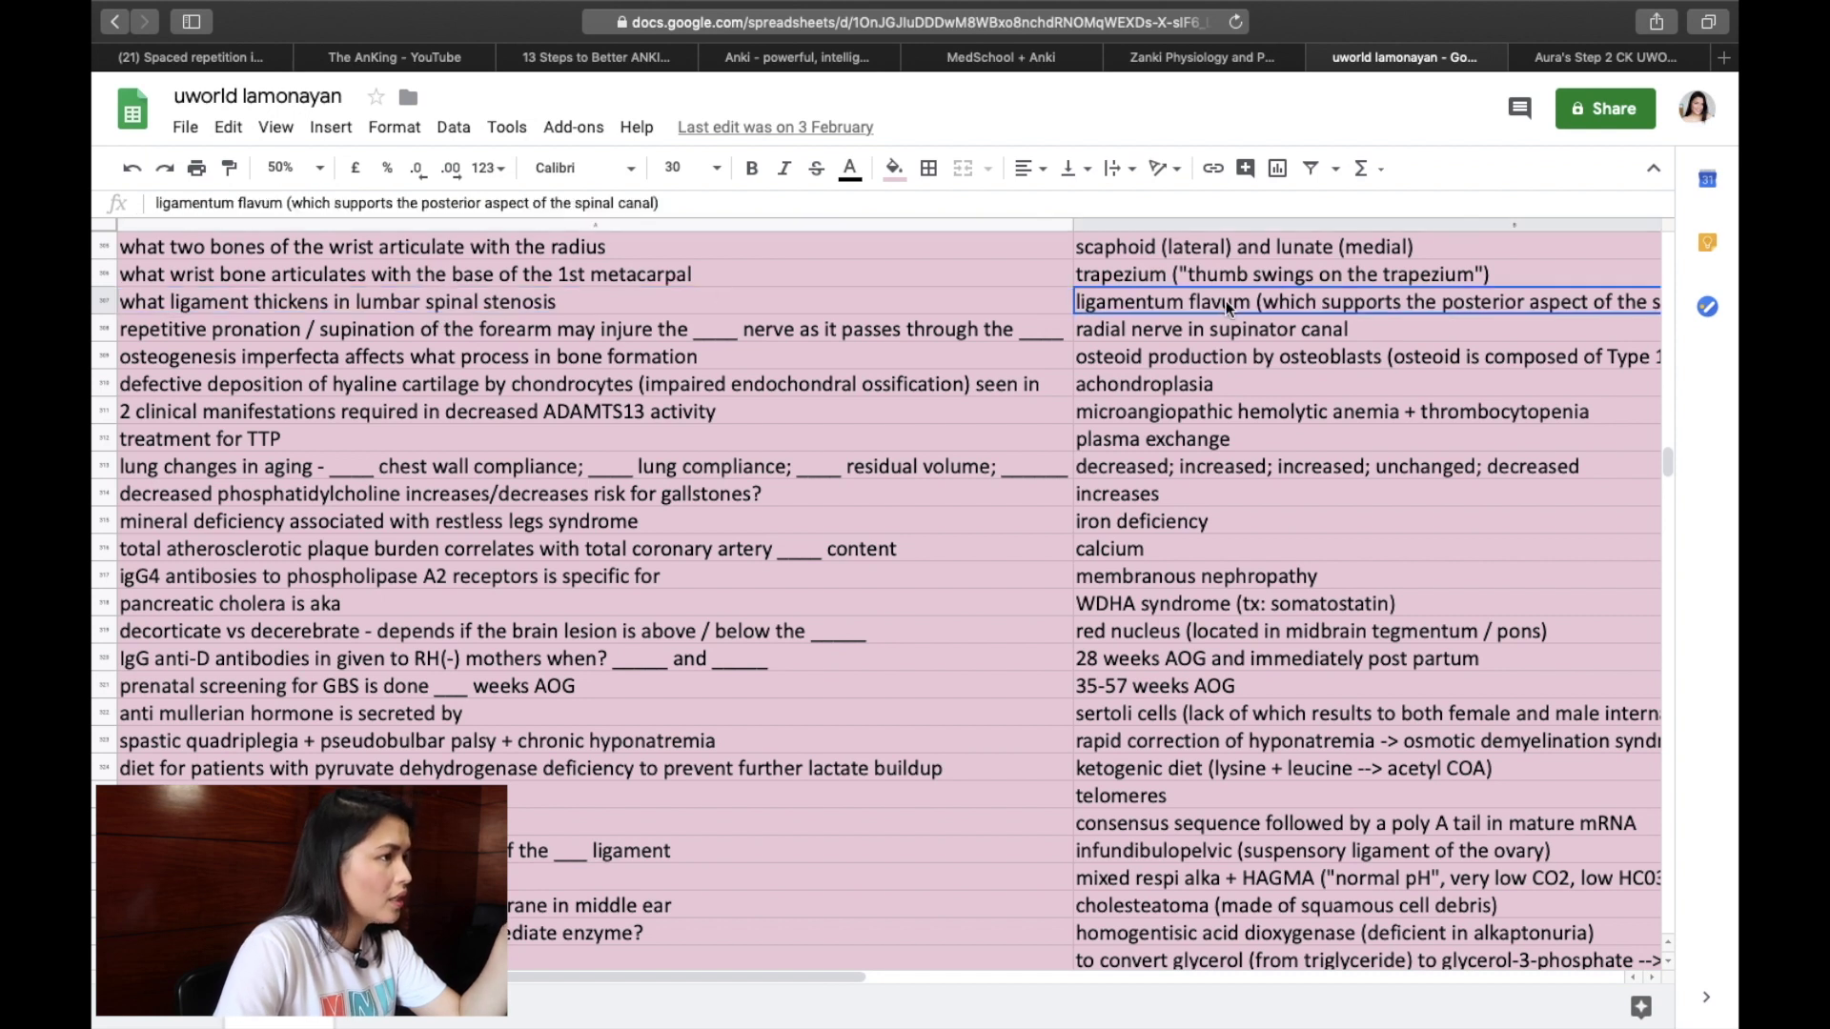
pyautogui.moveTo(1668, 462); pyautogui.dragTo(1681, 341)
pyautogui.click(645, 550)
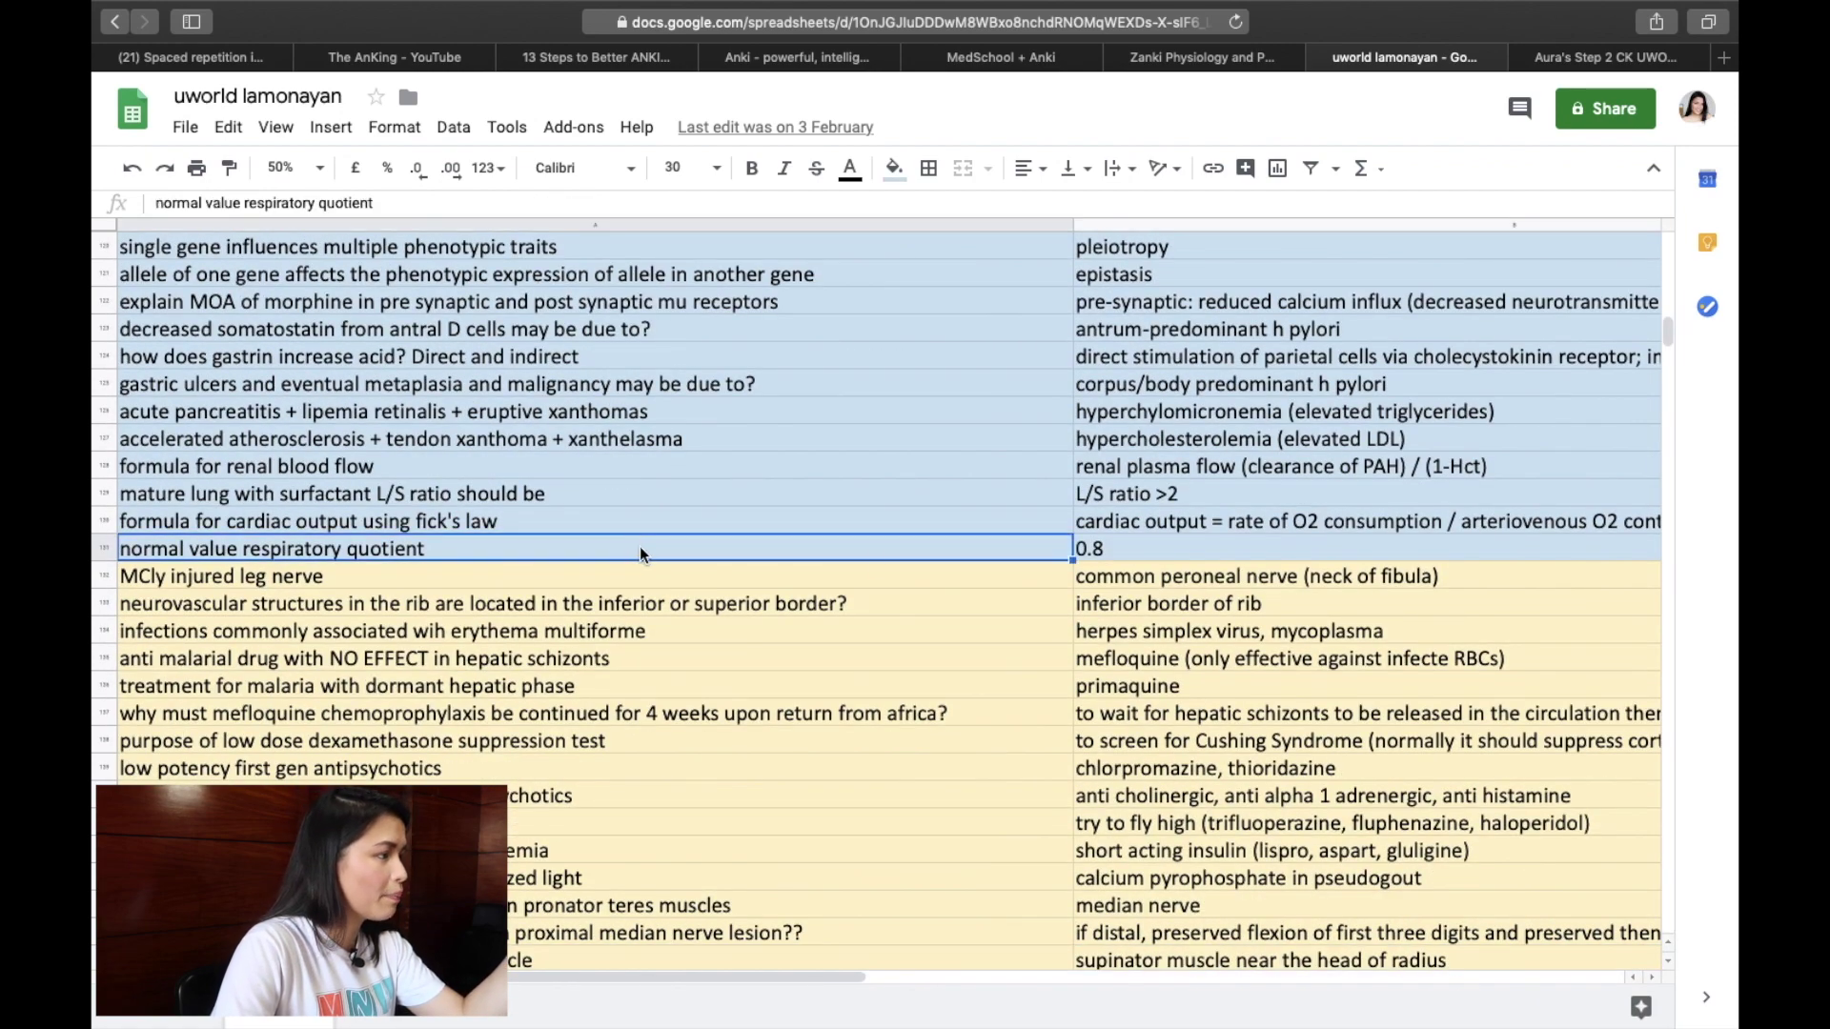
# Review the injured leg nerve question and the answer beside it
pyautogui.scroll(20, 1058, 567)
pyautogui.scroll(-20, 1106, 572)
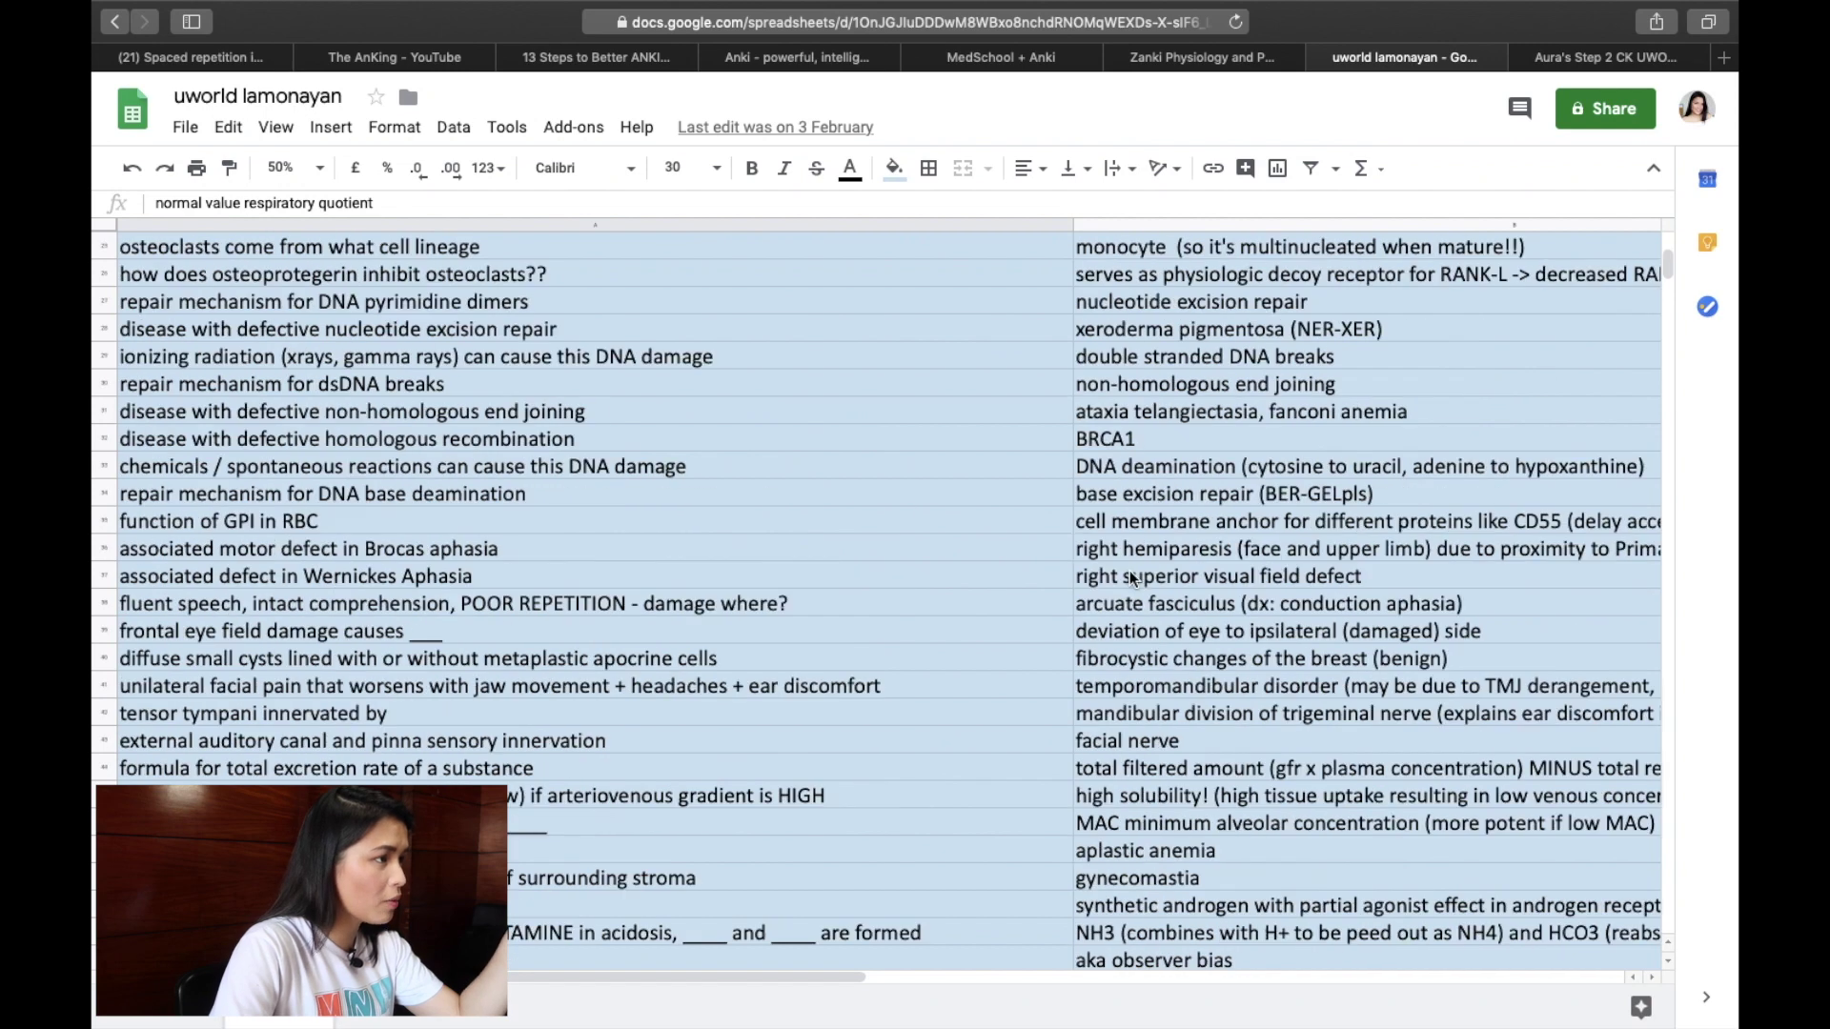
pyautogui.scroll(2, 1105, 579)
pyautogui.scroll(-10, 730, 564)
pyautogui.scroll(20, 730, 564)
pyautogui.scroll(5, 730, 564)
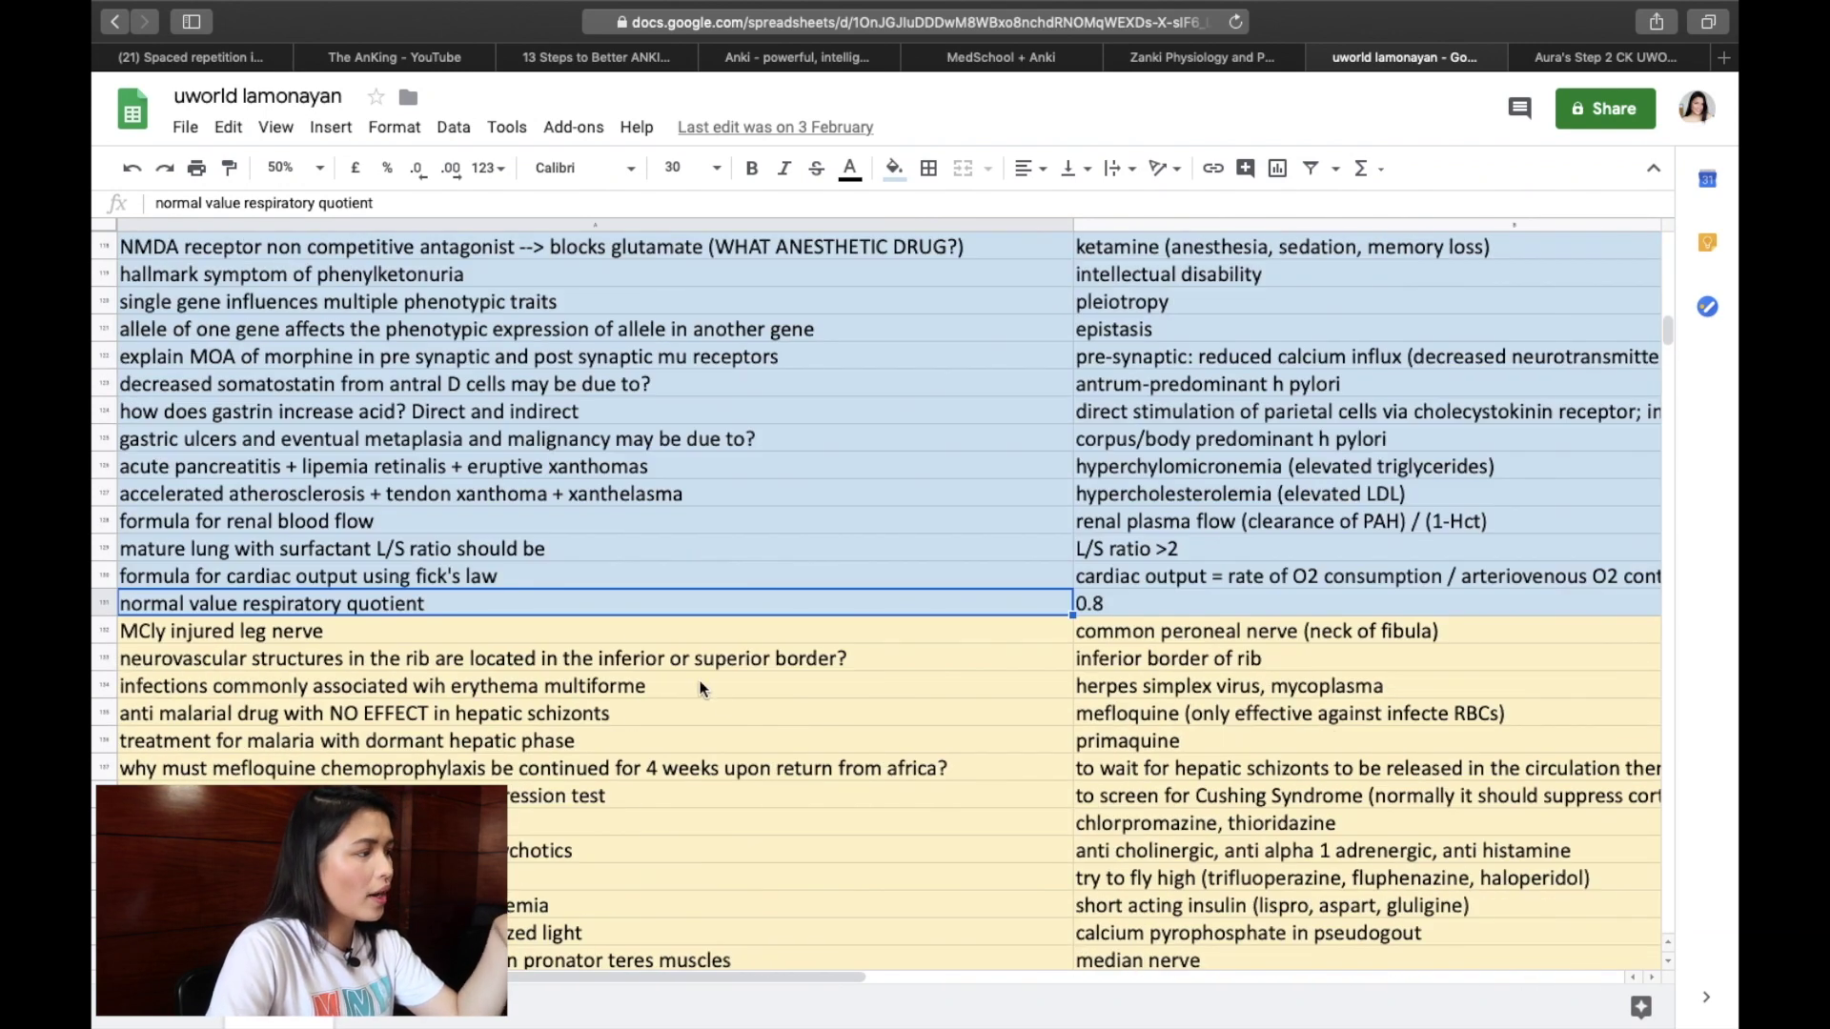
pyautogui.click(615, 634)
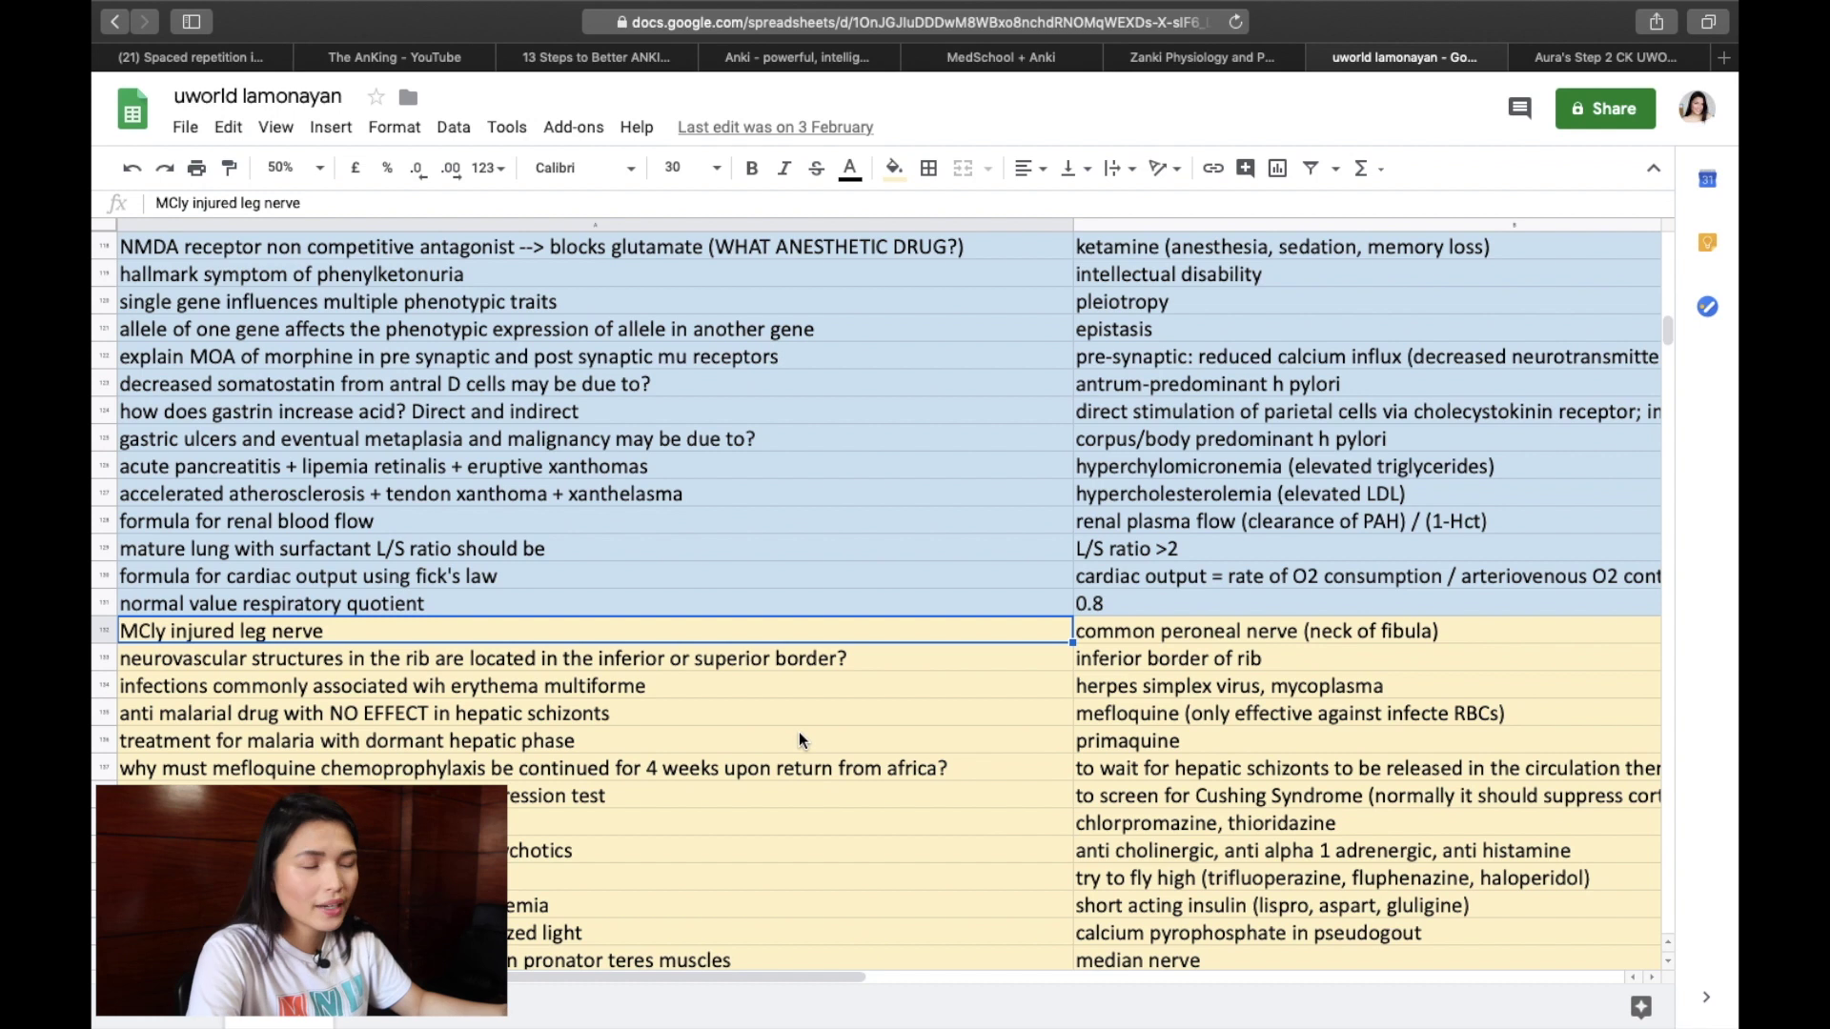
pyautogui.scroll(-8, 772, 688)
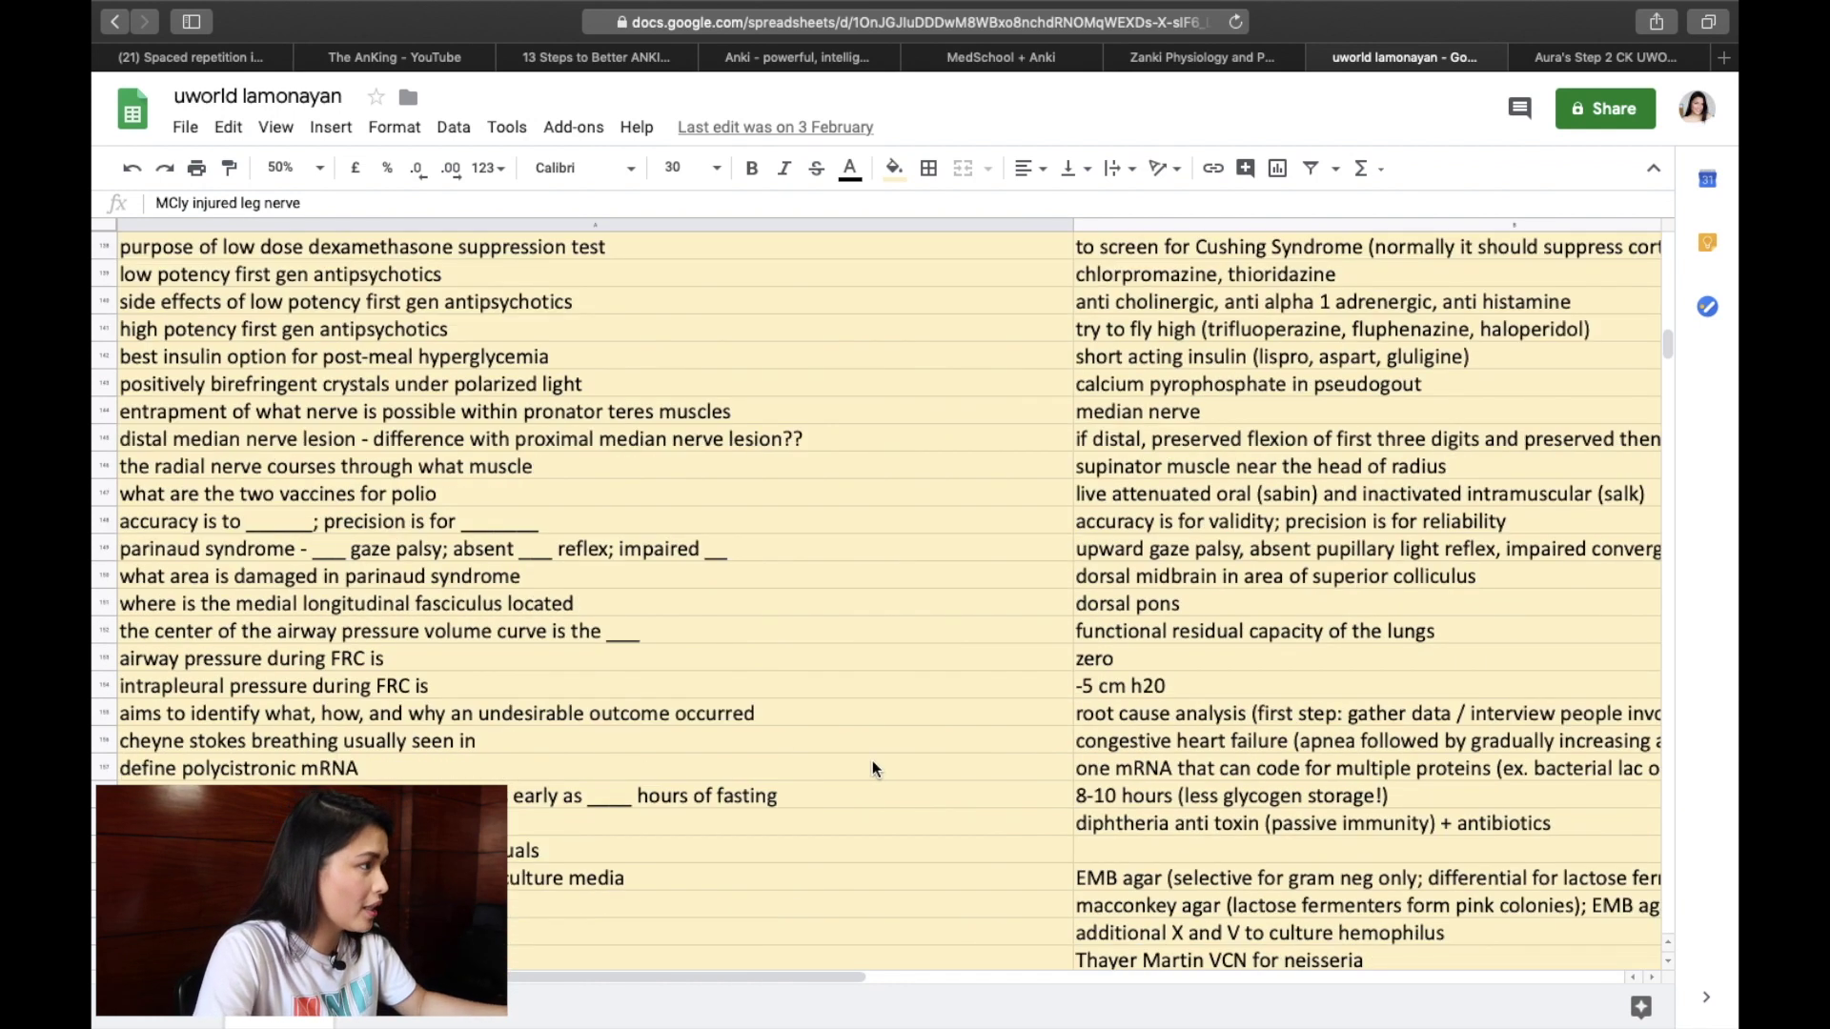
pyautogui.scroll(4, 881, 425)
pyautogui.click(1159, 358)
pyautogui.press('Left')
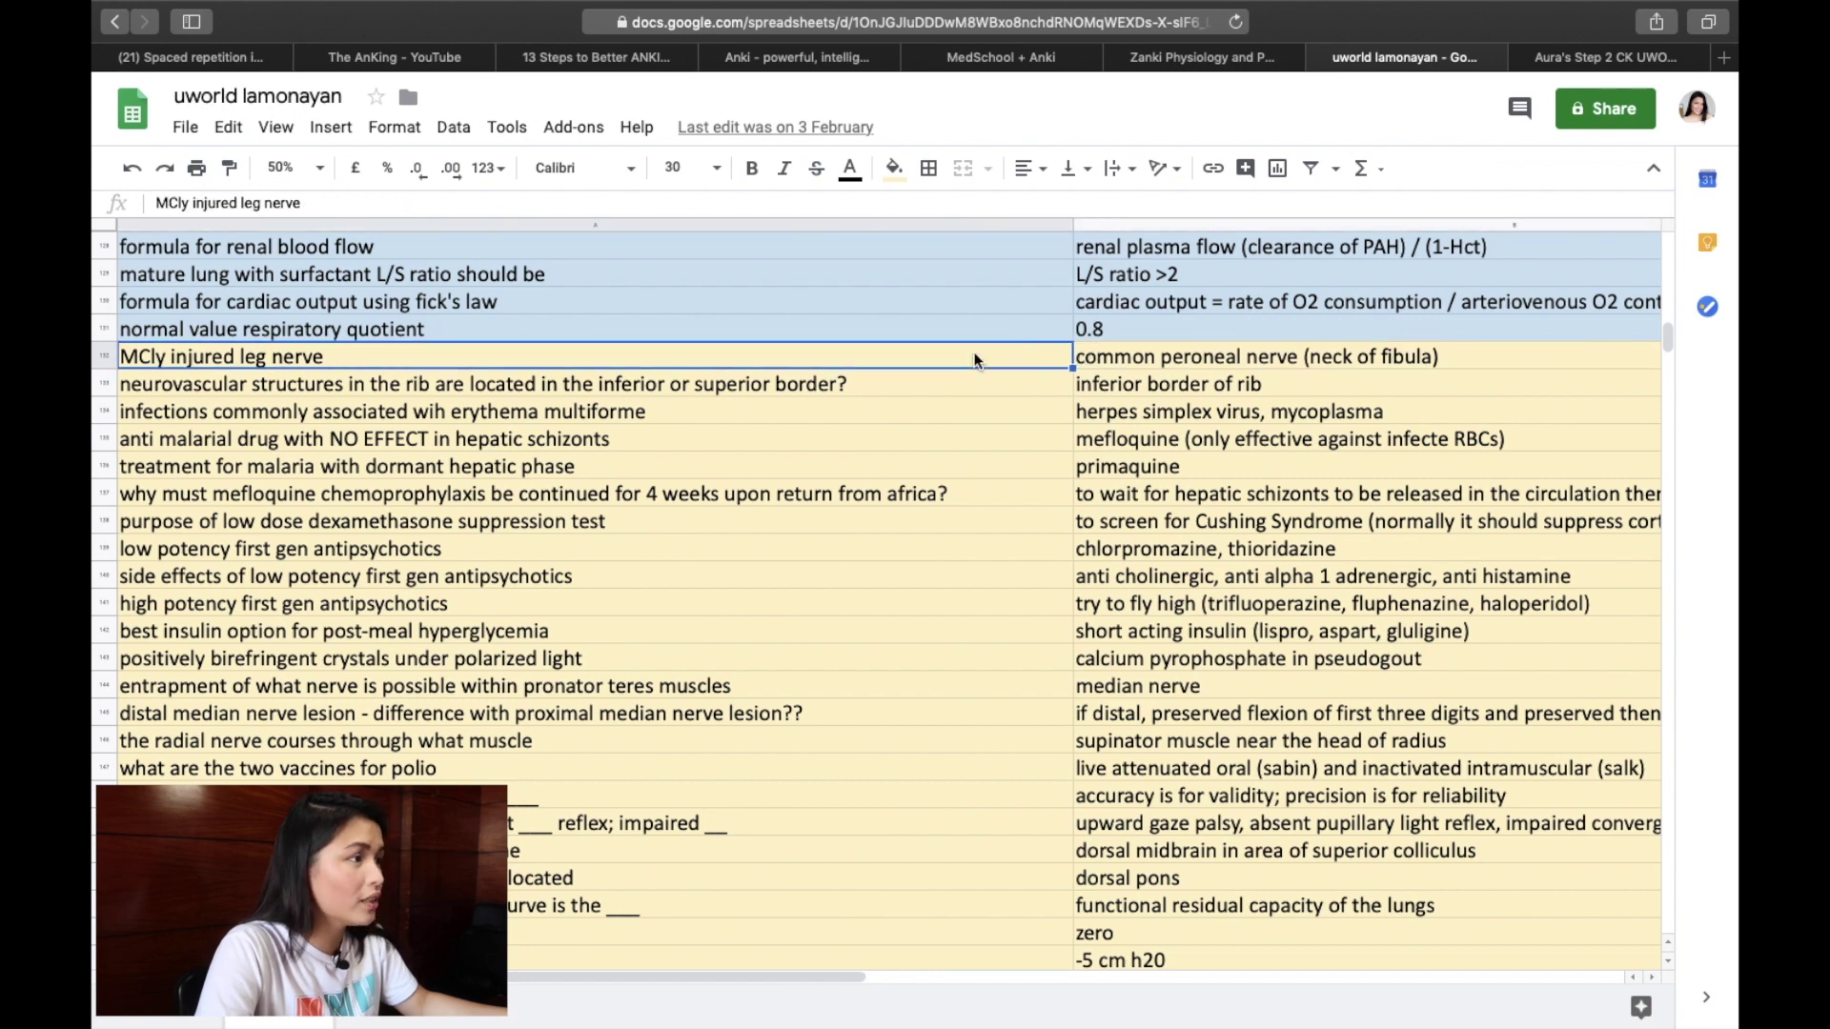
# Check the common peroneal nerve answer and the rib neurovascular structures / inferior border pair
pyautogui.scroll(-20, 1141, 416)
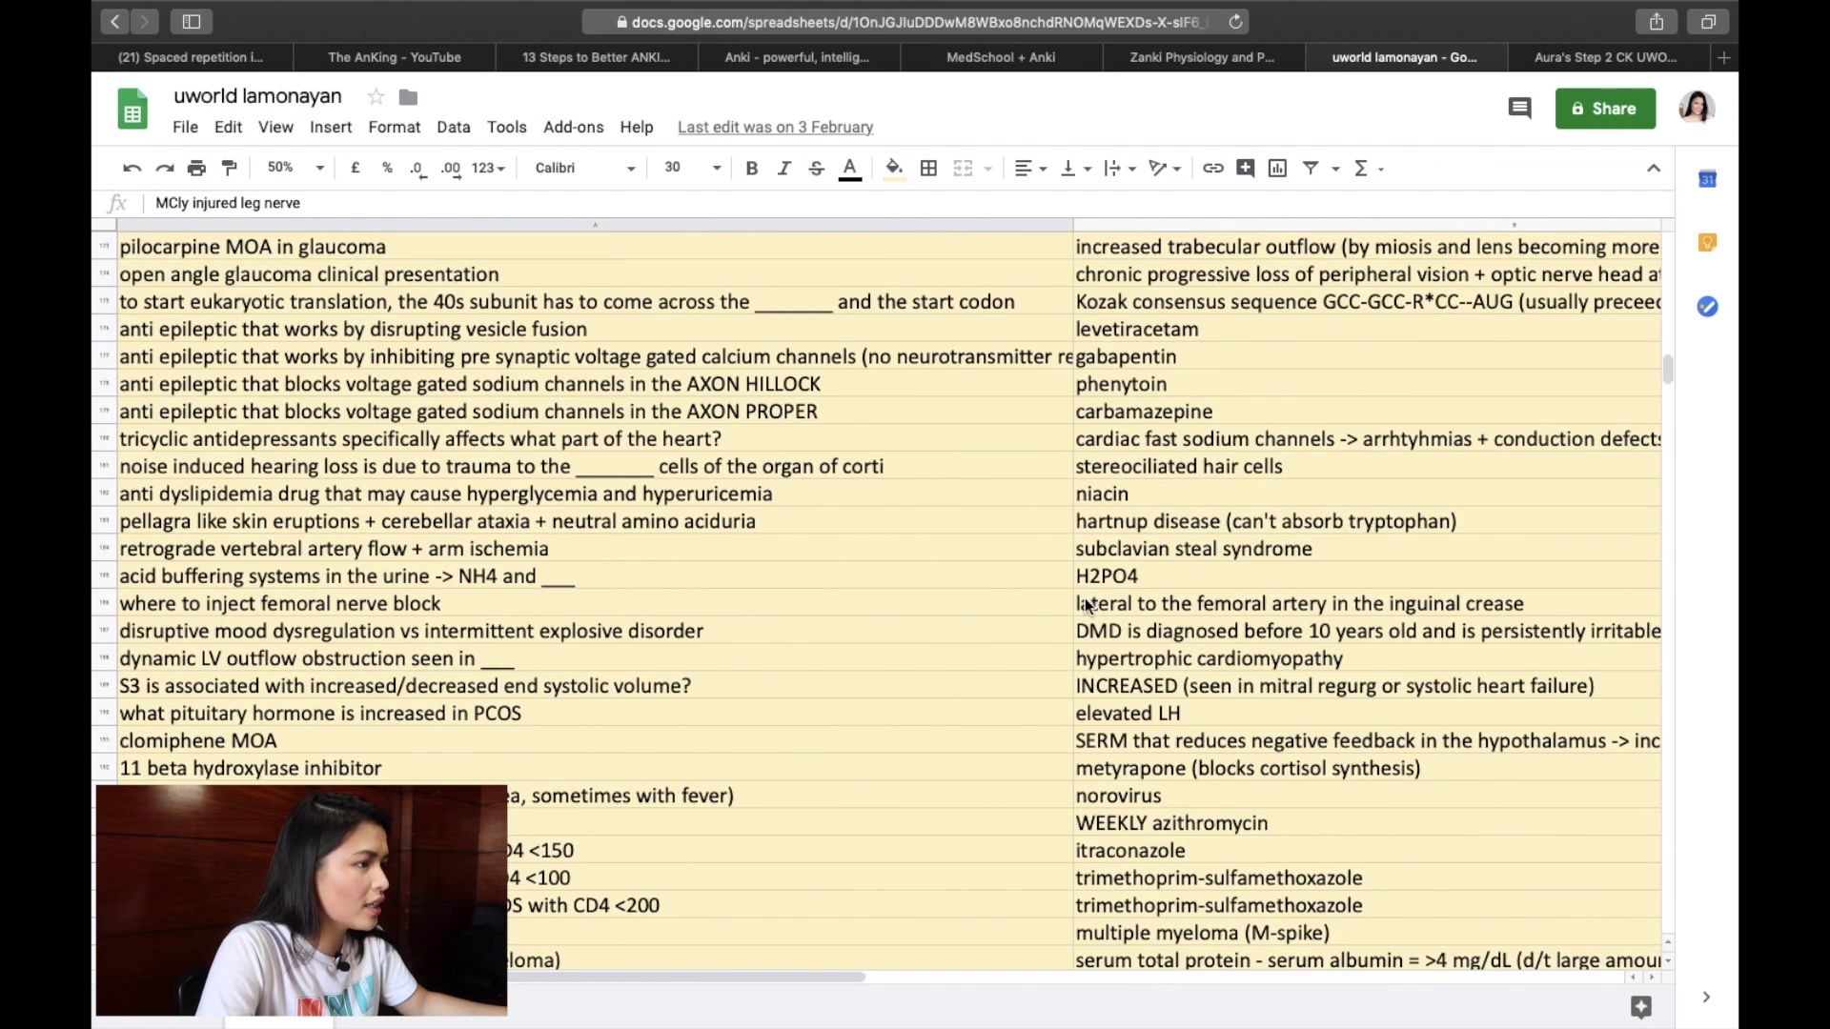
pyautogui.scroll(20, 1086, 610)
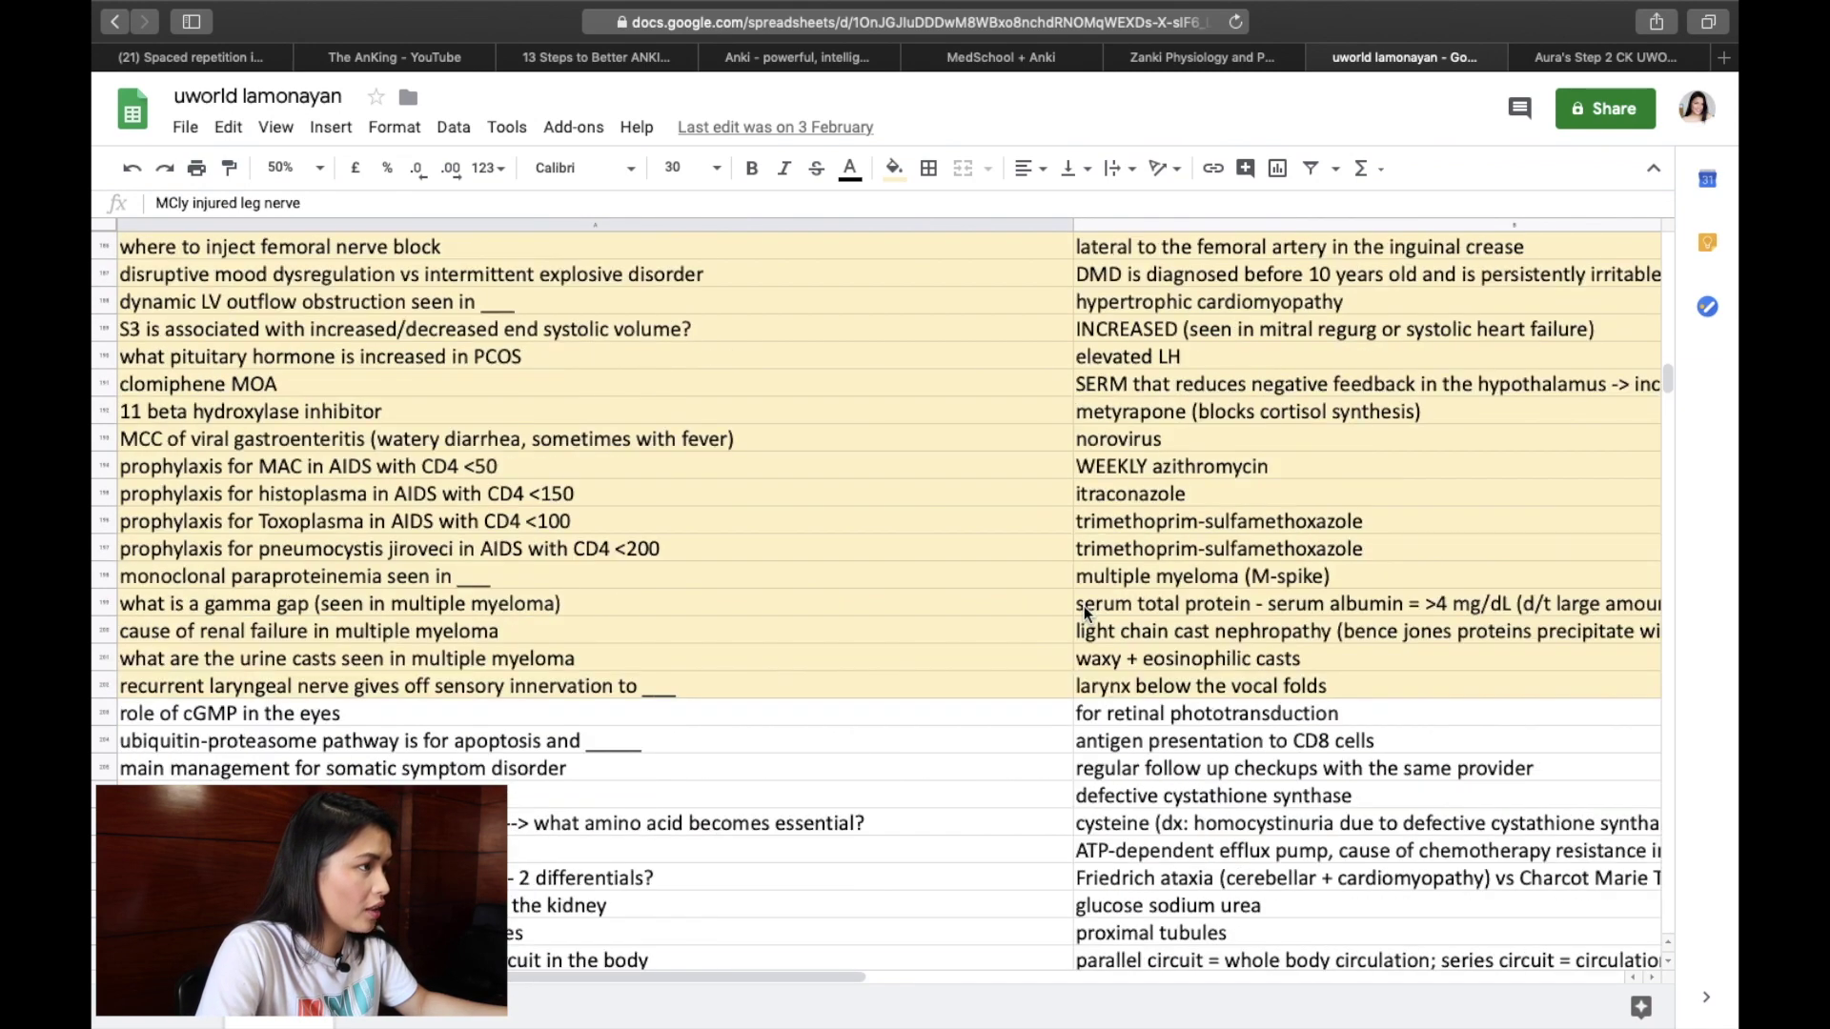
pyautogui.scroll(-4, 1084, 614)
pyautogui.press('Right')
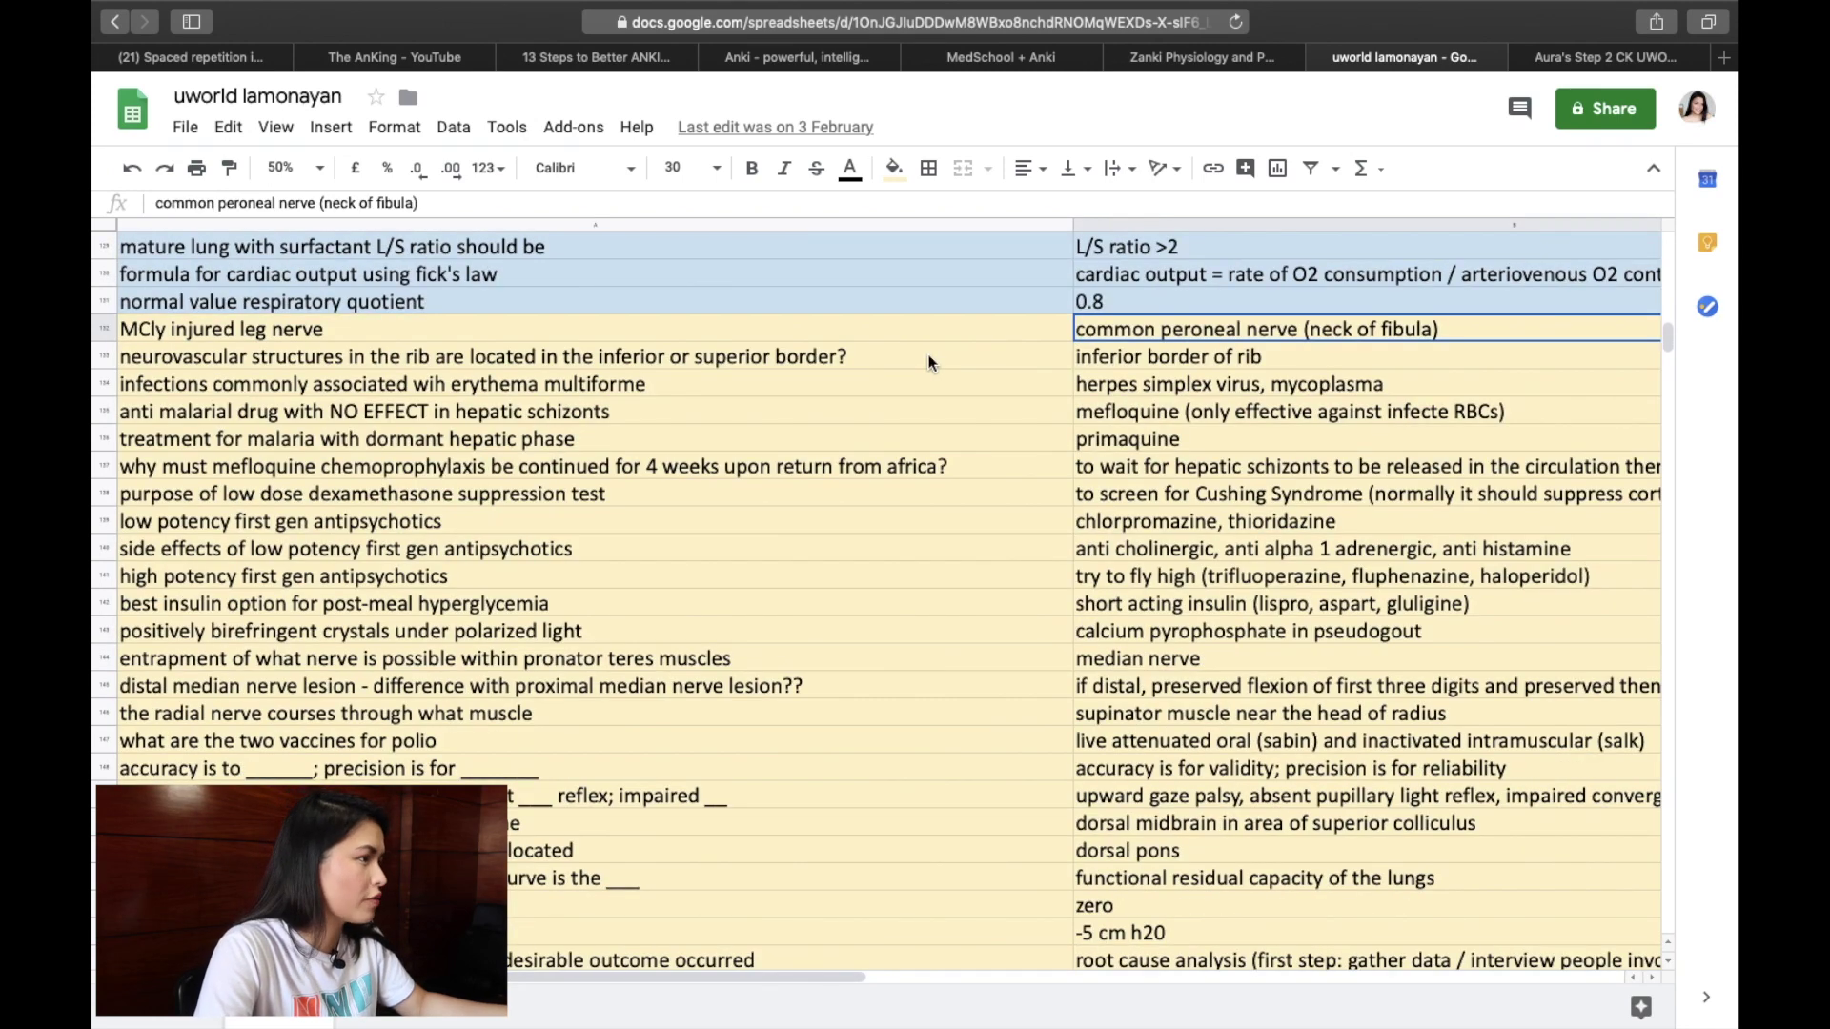
pyautogui.click(929, 362)
pyautogui.click(1152, 367)
# Review the erythema multiforme and anti-malarial / mefloquine pairs, then select the whole sheet with Cmd+A
pyautogui.click(995, 391)
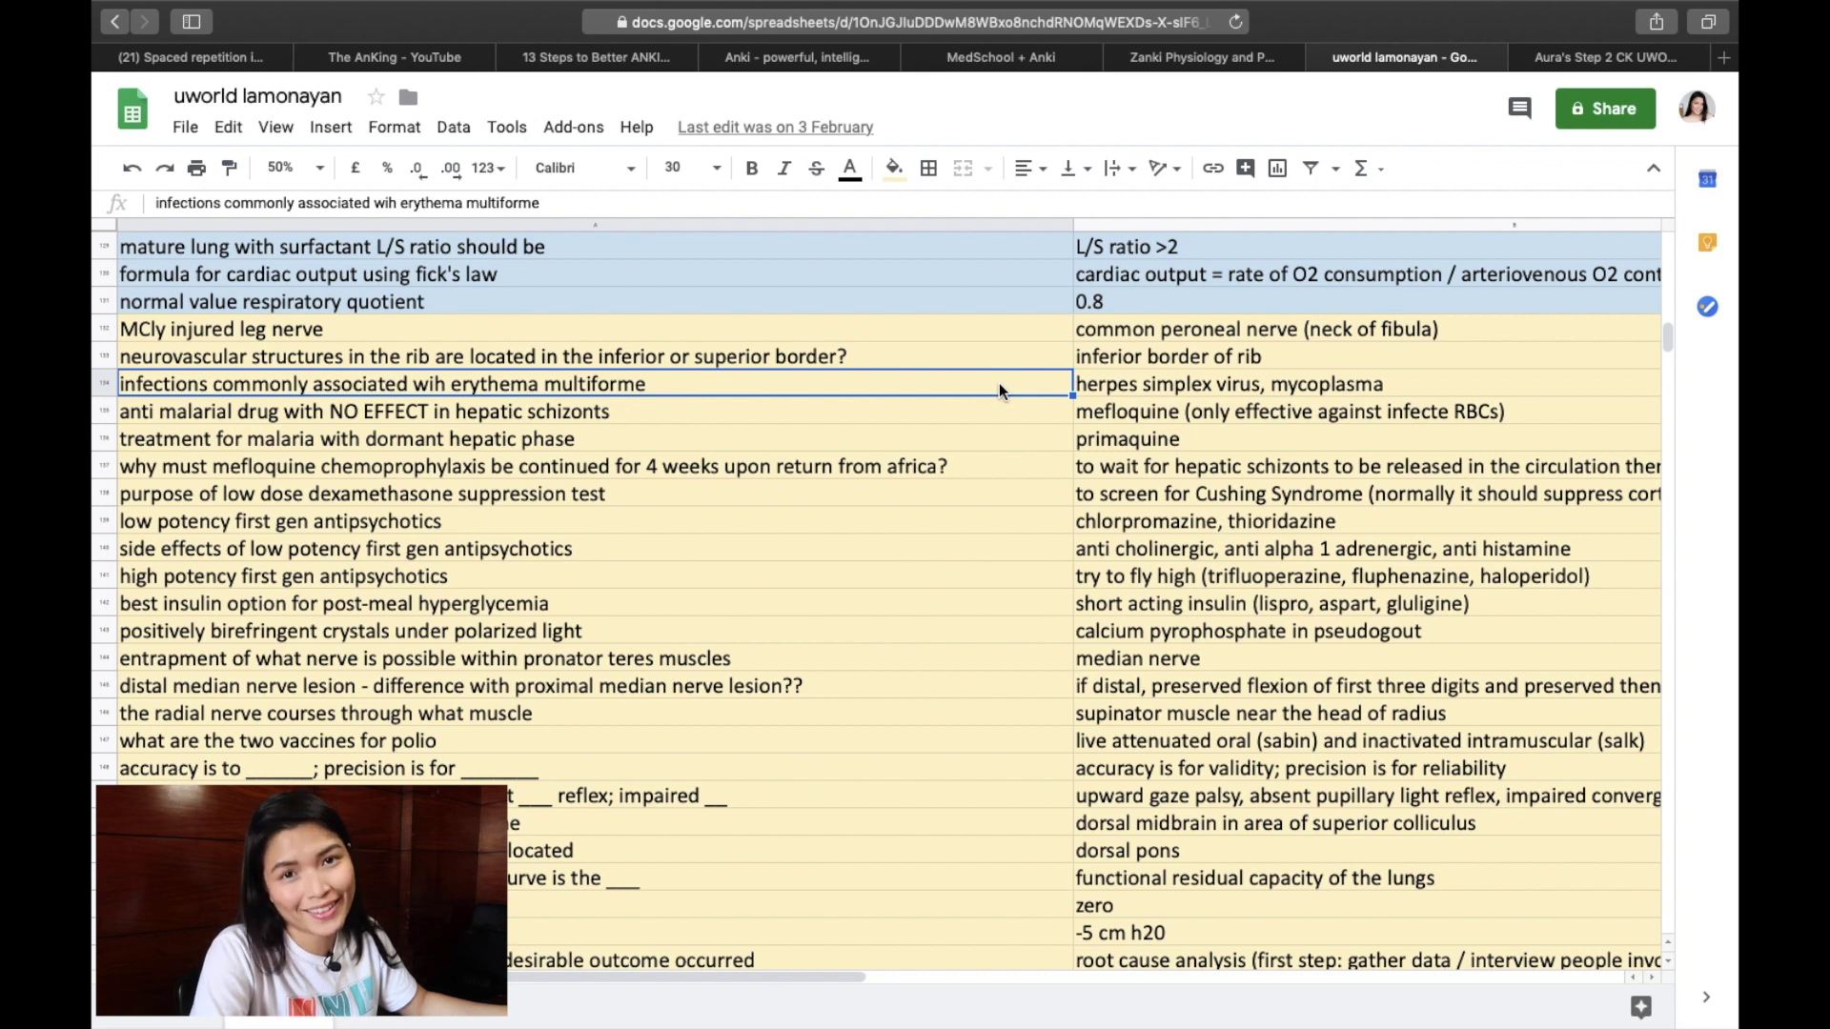
pyautogui.click(1049, 415)
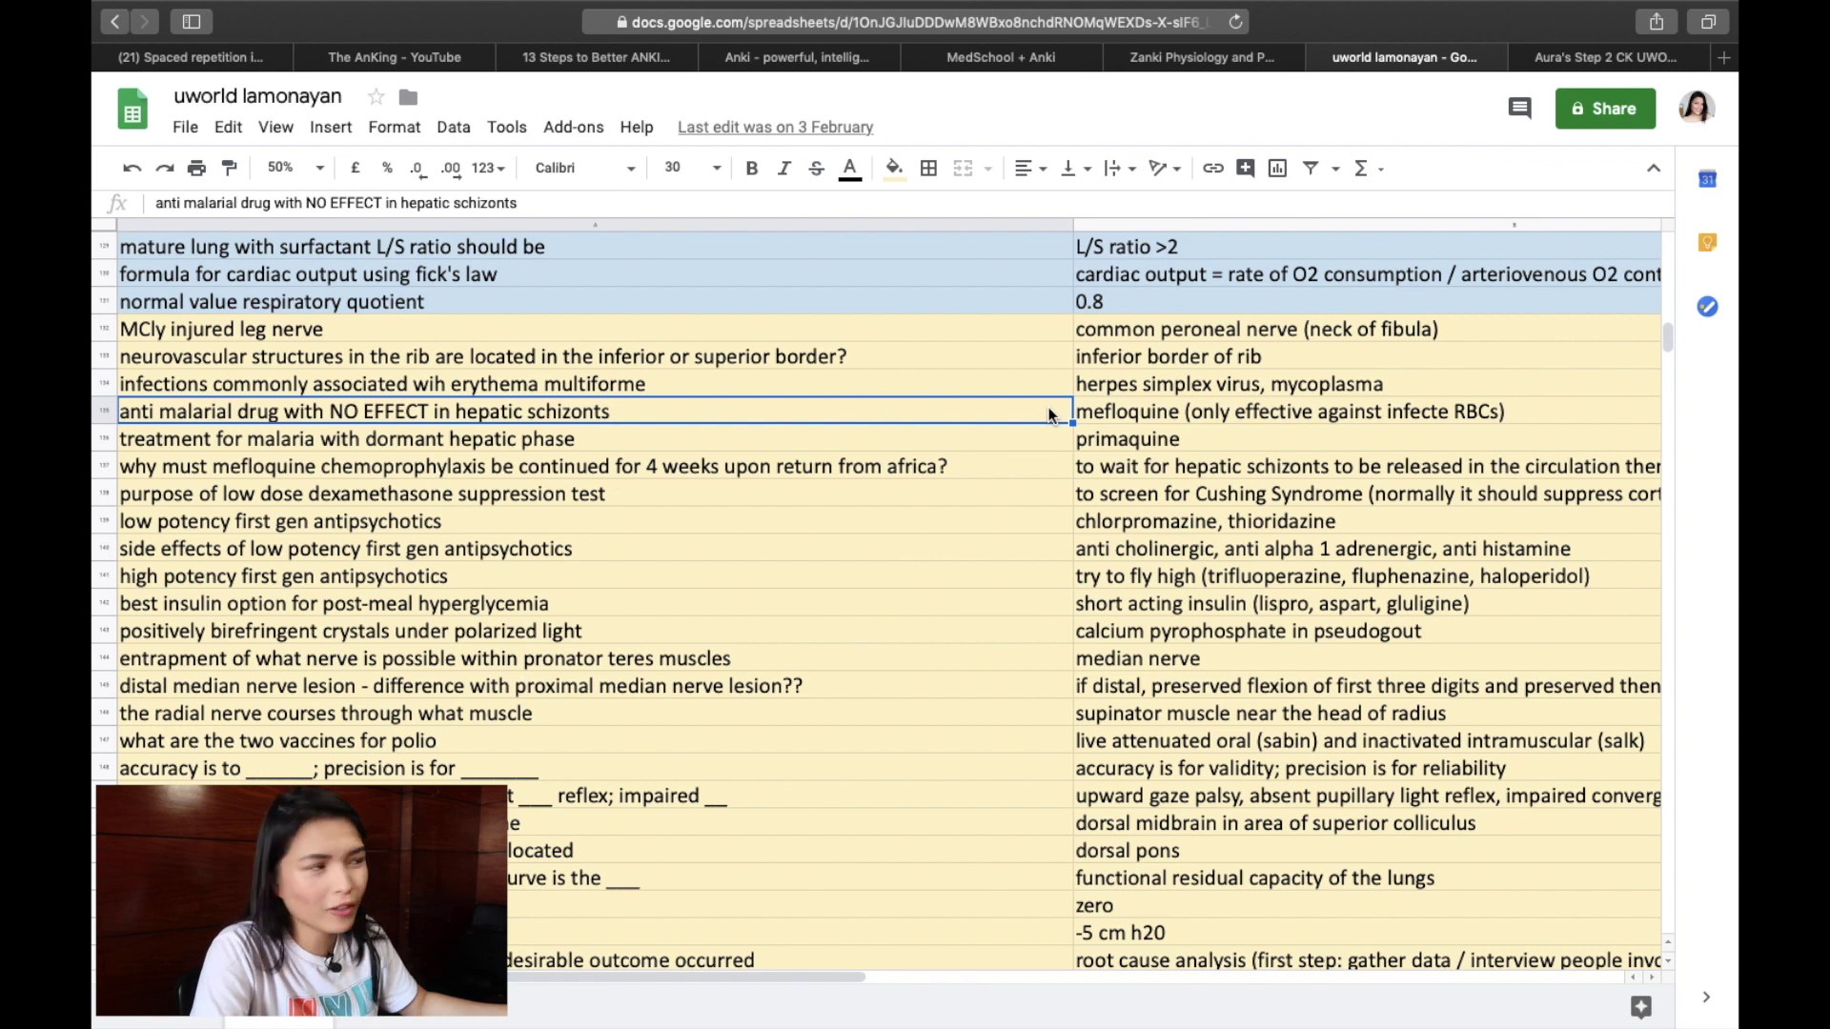
pyautogui.click(1158, 418)
pyautogui.click(1016, 413)
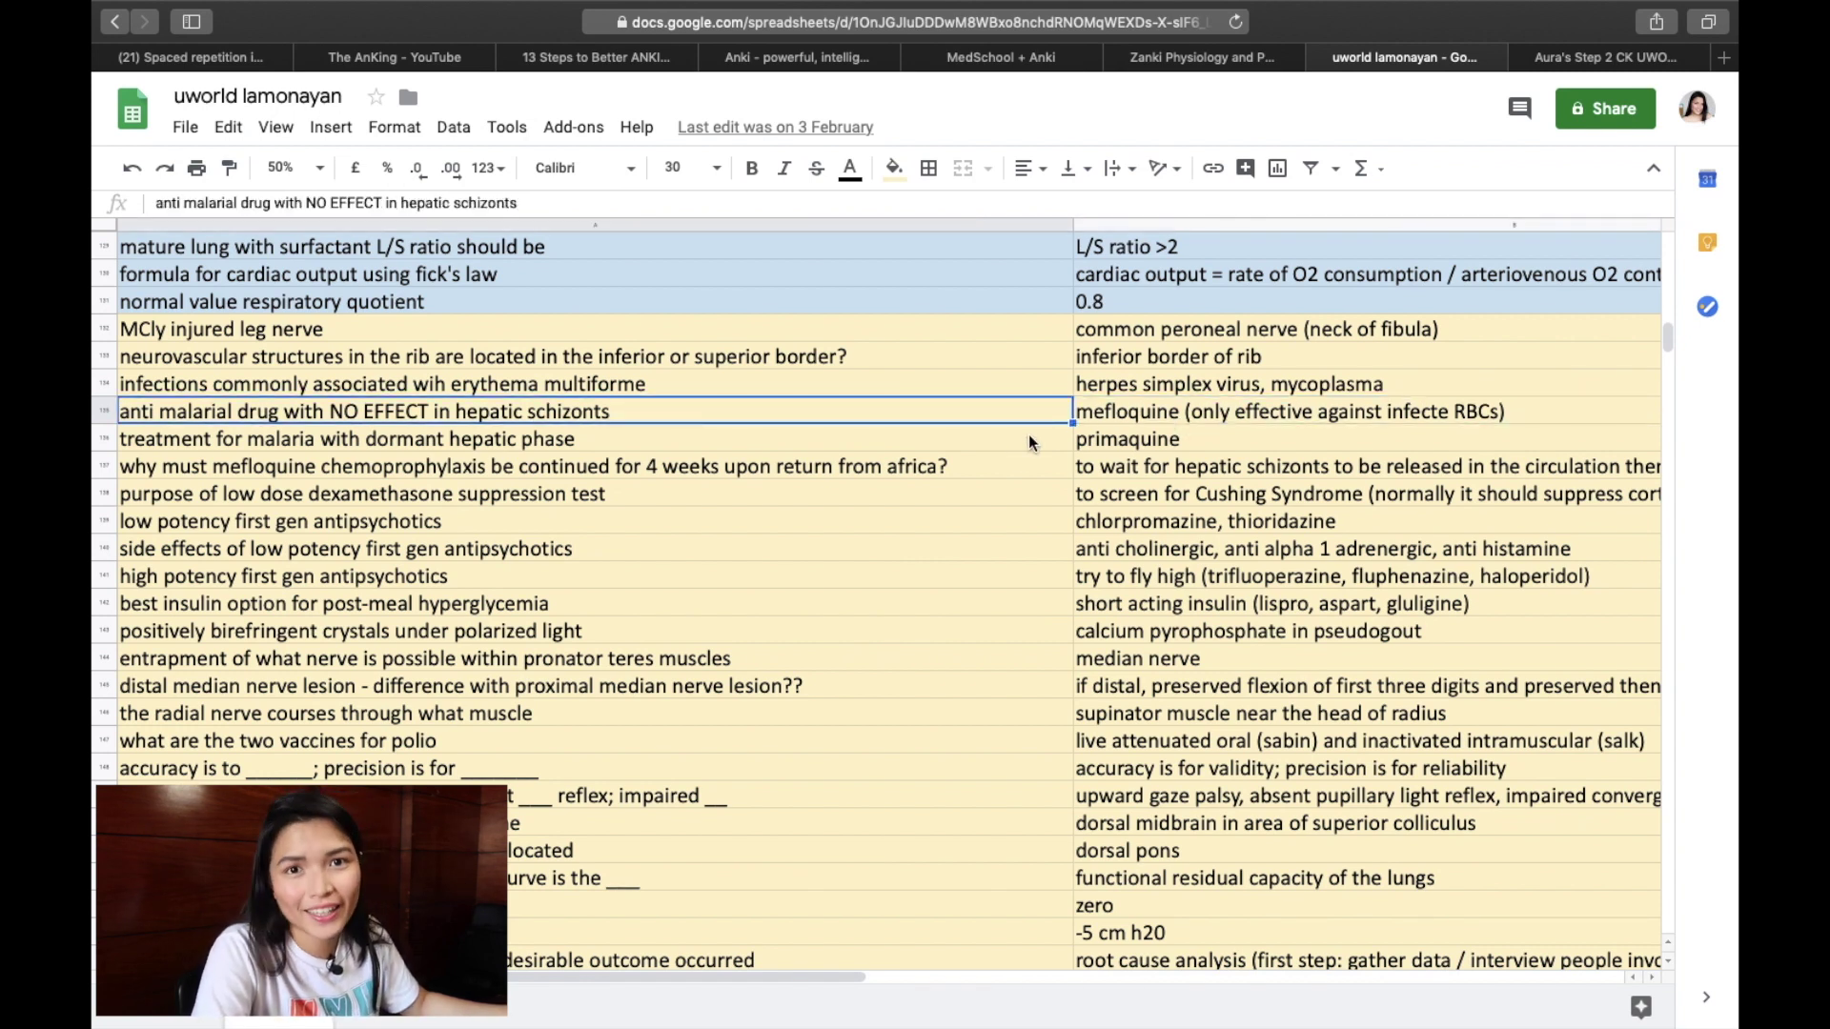
pyautogui.press('super+a')
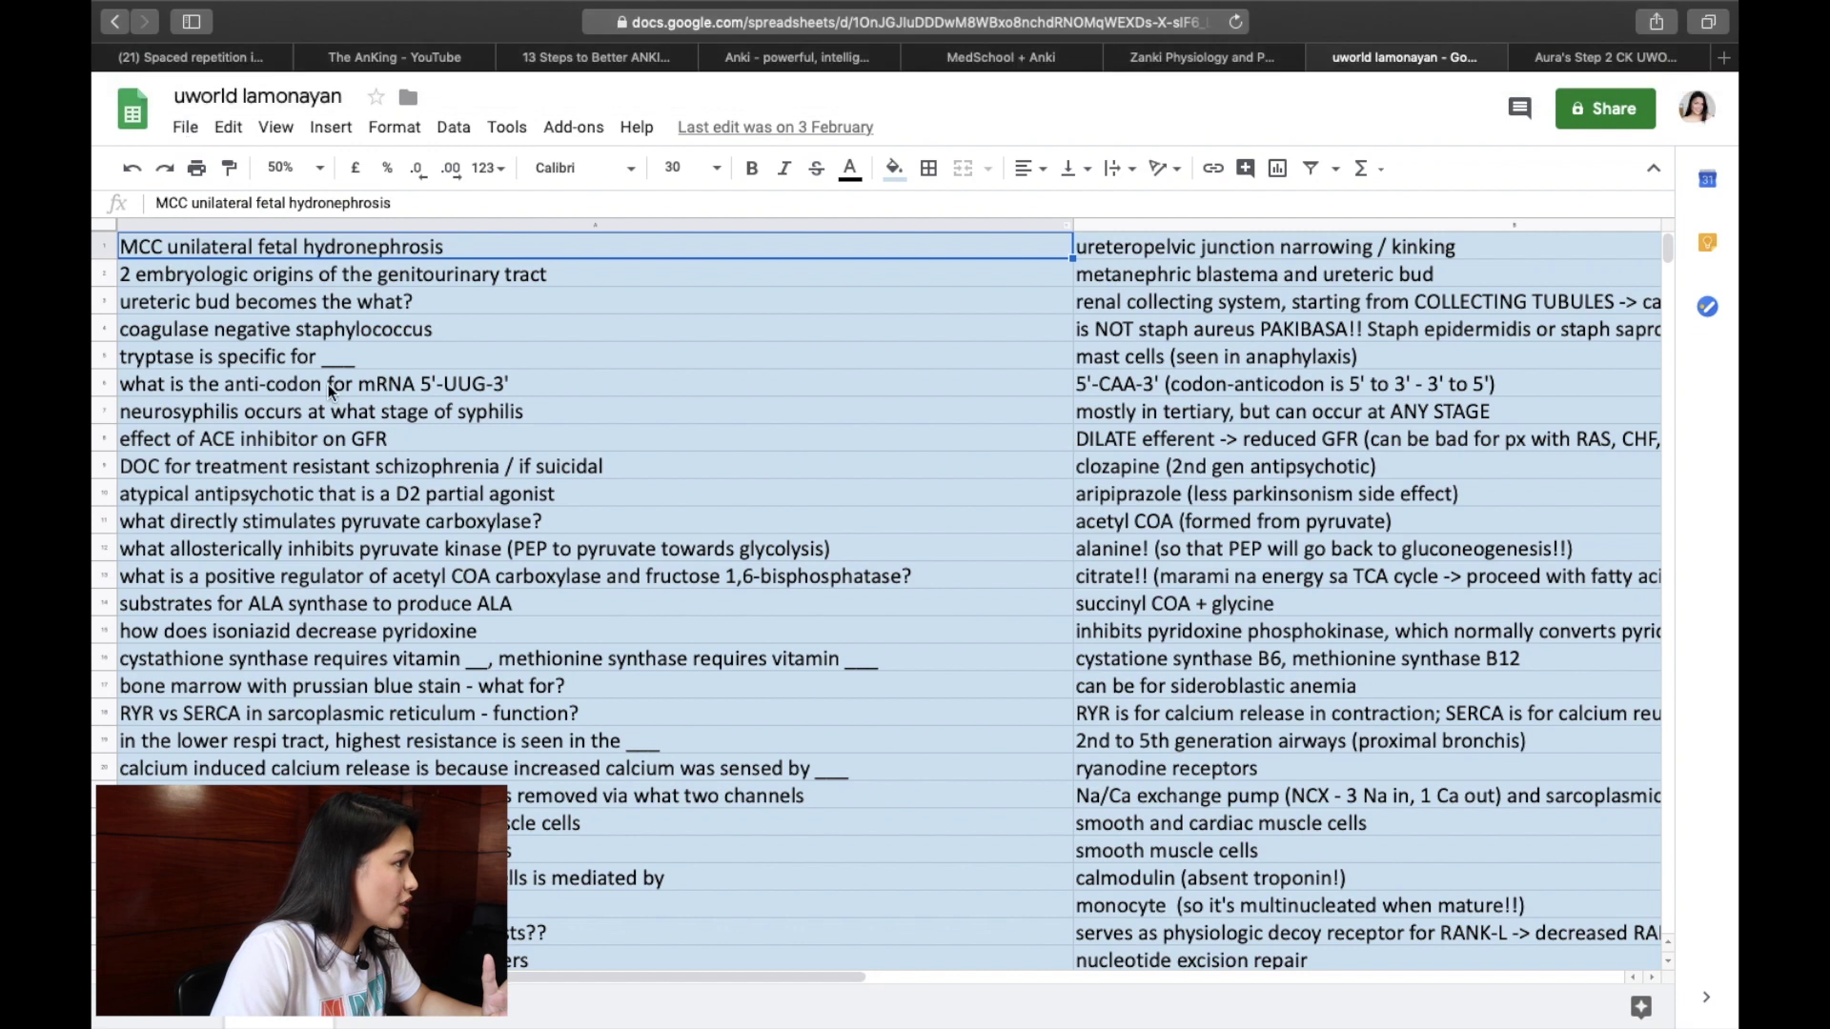
pyautogui.press('Return')
pyautogui.press('Return')
pyautogui.press('Return')
pyautogui.press('Return')
pyautogui.press('Return')
# Download the current sheet via File > Download as a .csv file, then switch to the desktop
pyautogui.click(184, 127)
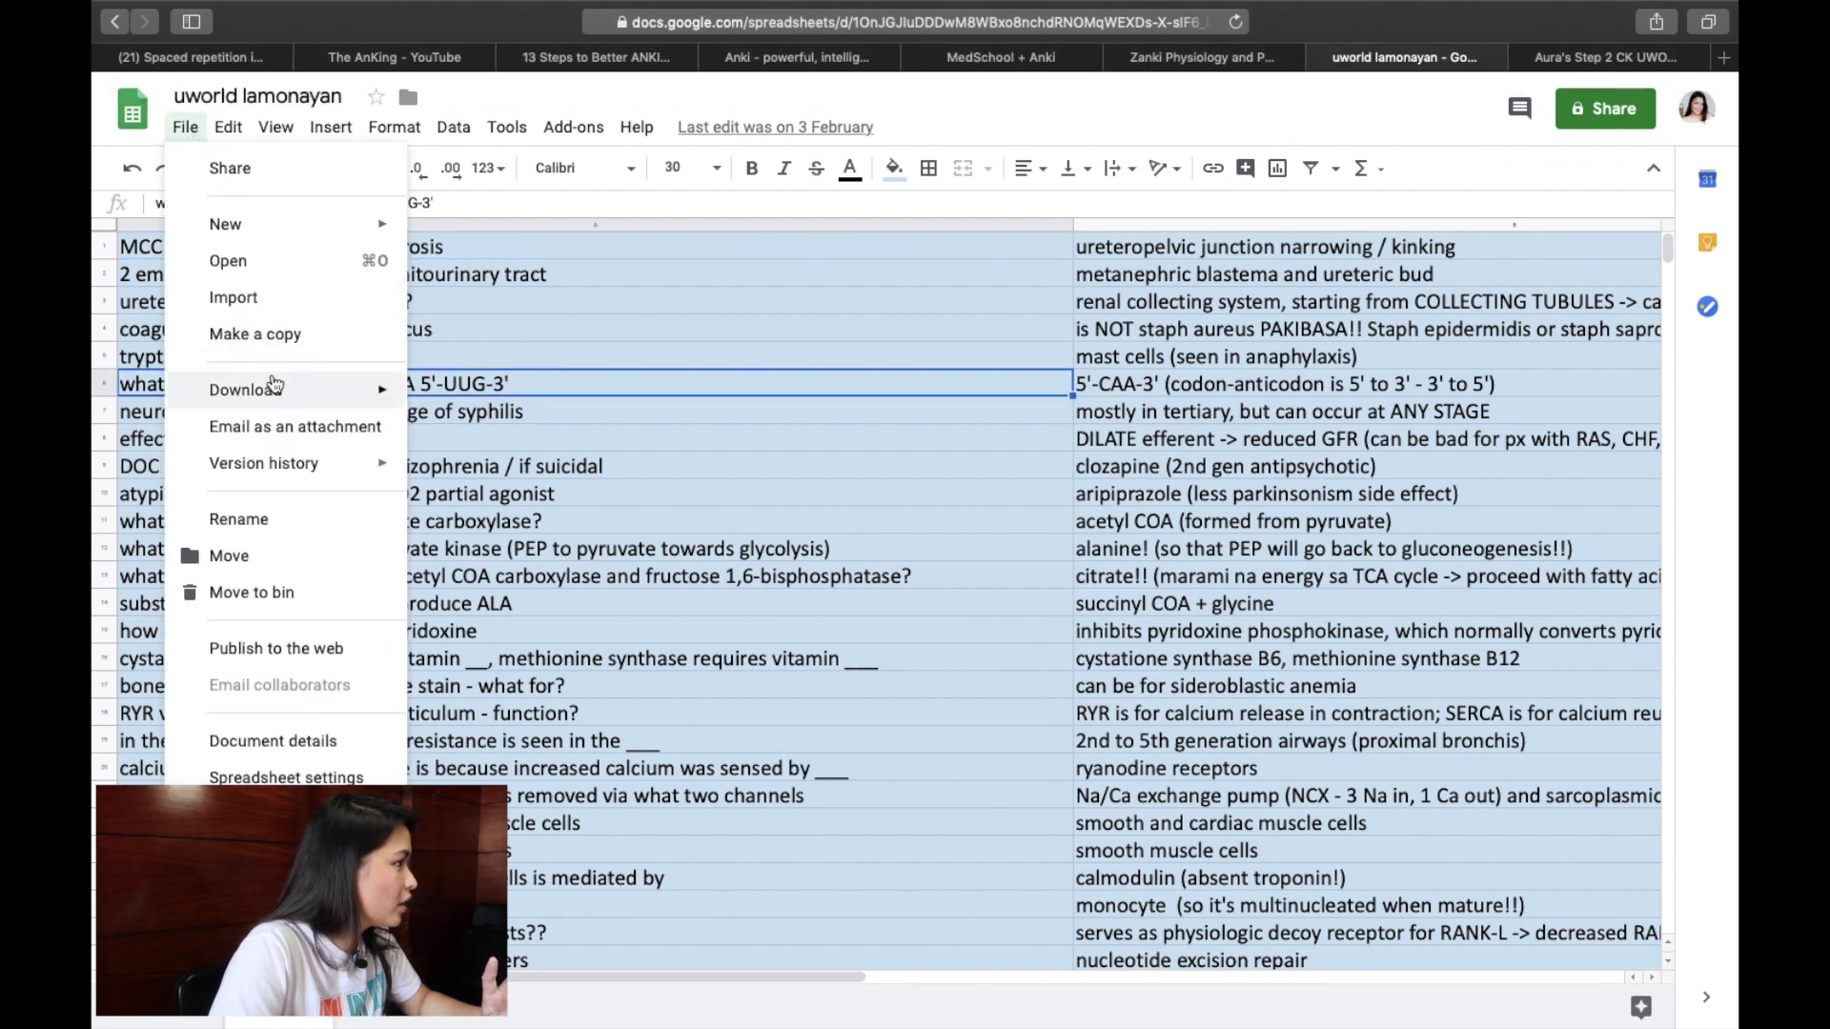
pyautogui.moveTo(281, 405)
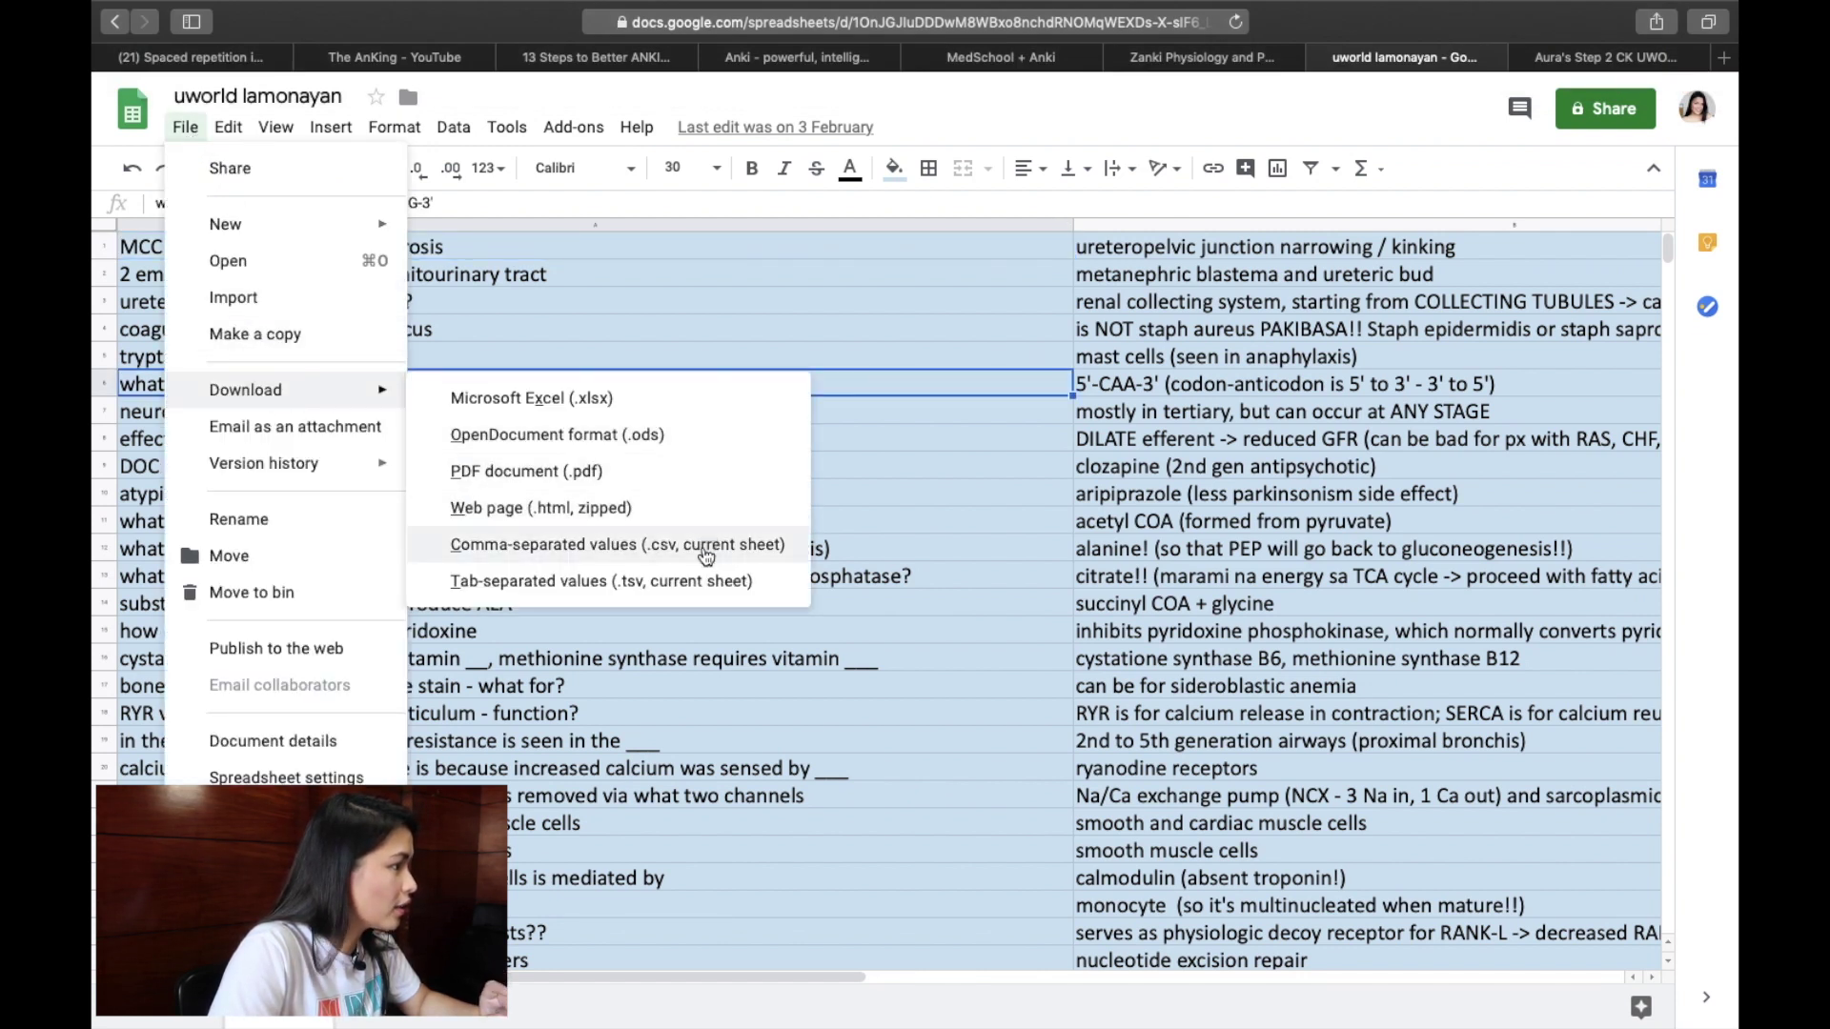
pyautogui.click(655, 561)
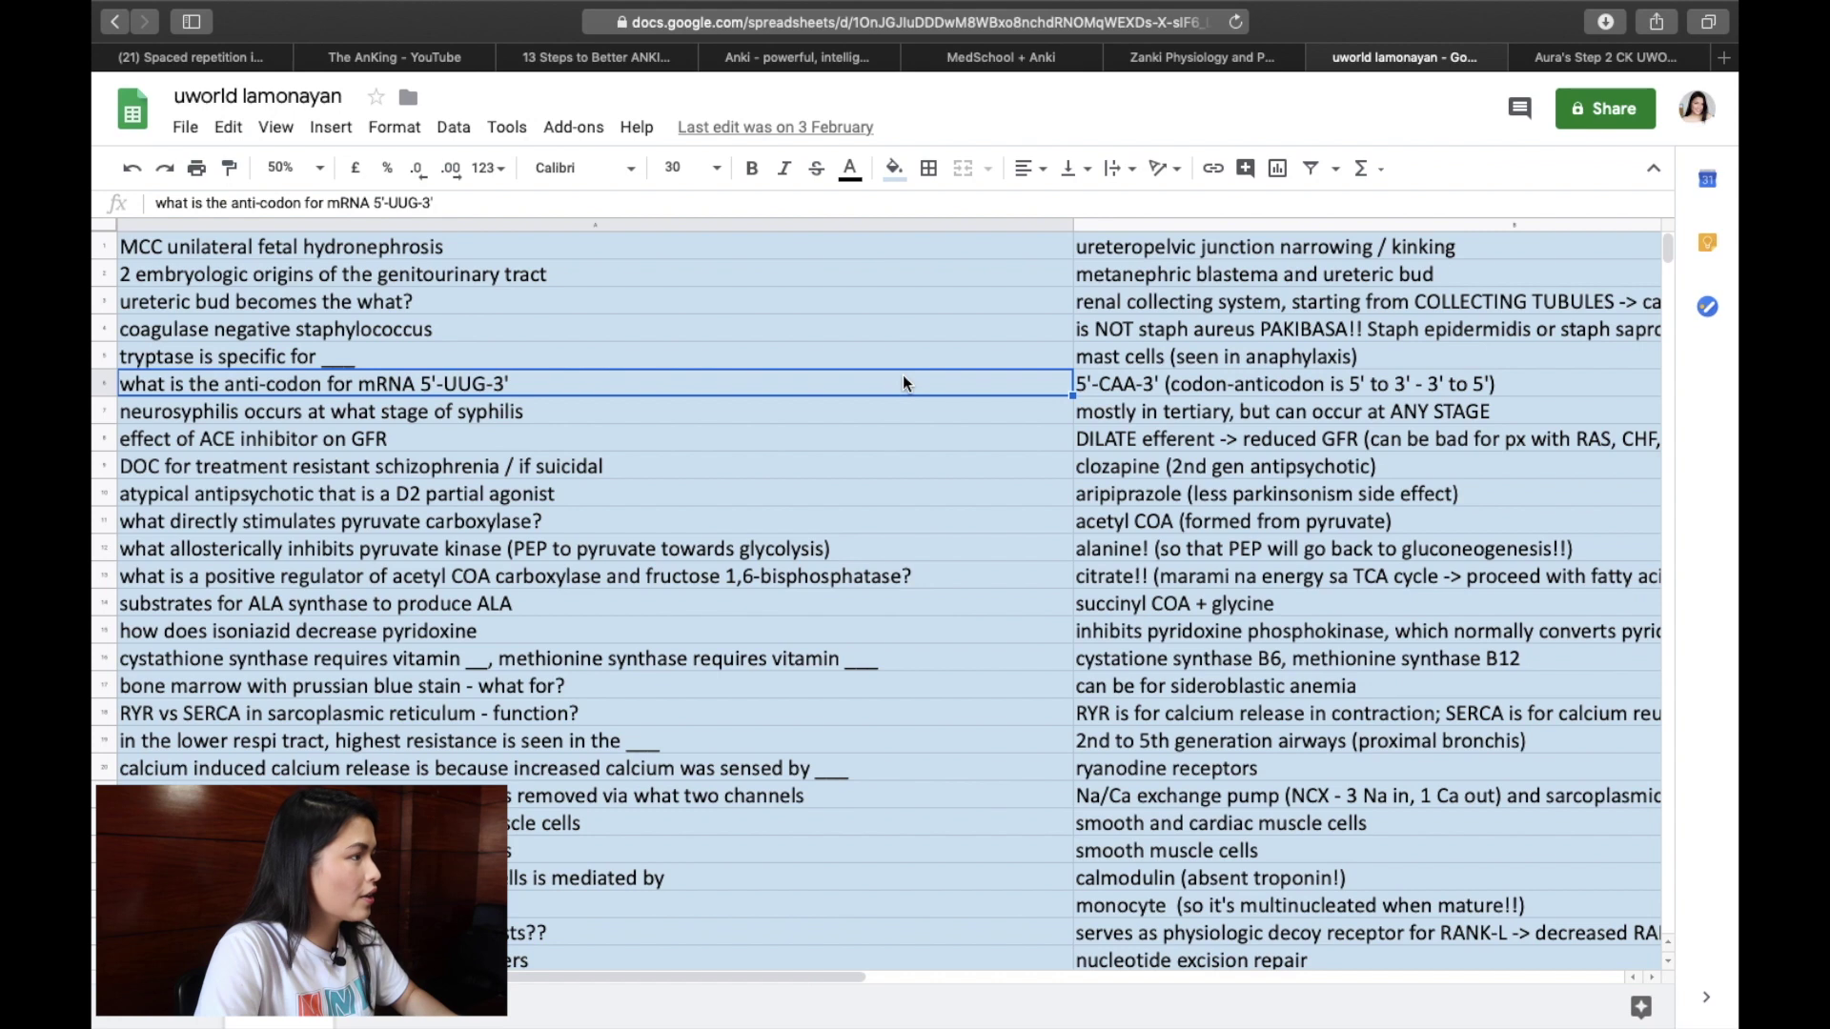
pyautogui.hotkey('ctrl', 'Right')
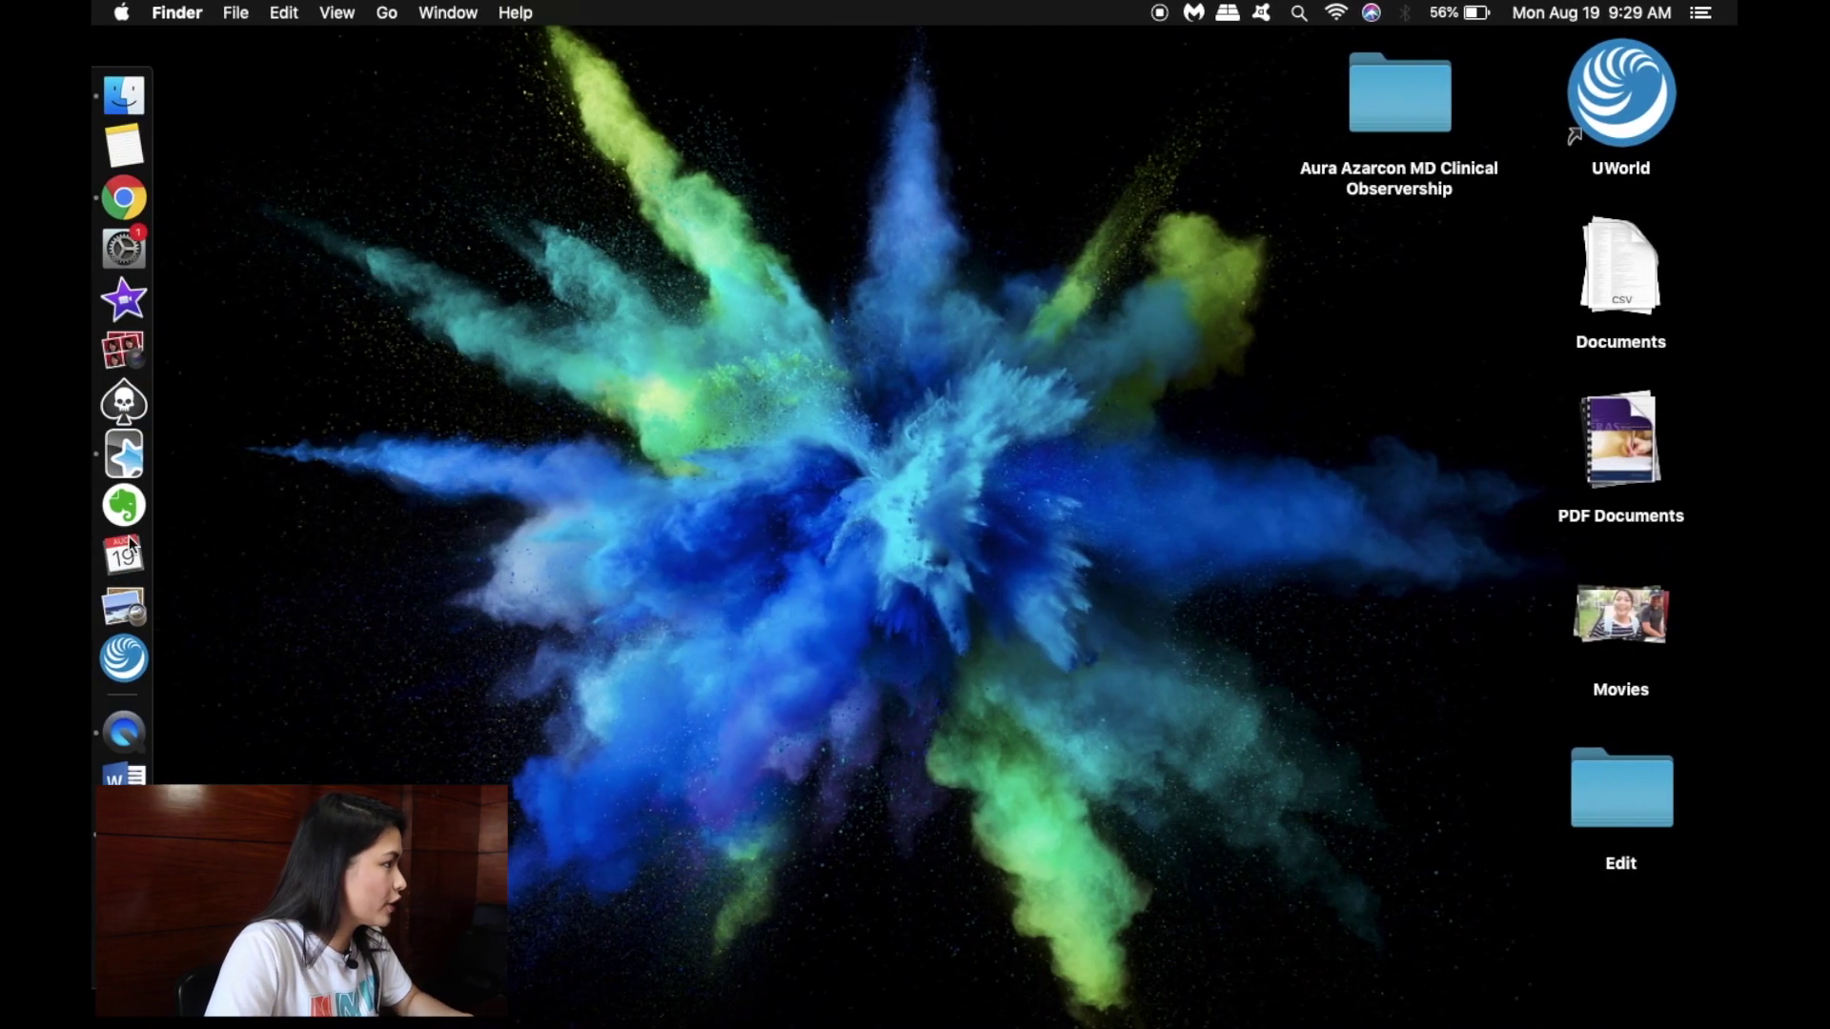
# Switch to Anki and import uworld lamonayan - Sheet1.csv from the Downloads folder
pyautogui.click(141, 449)
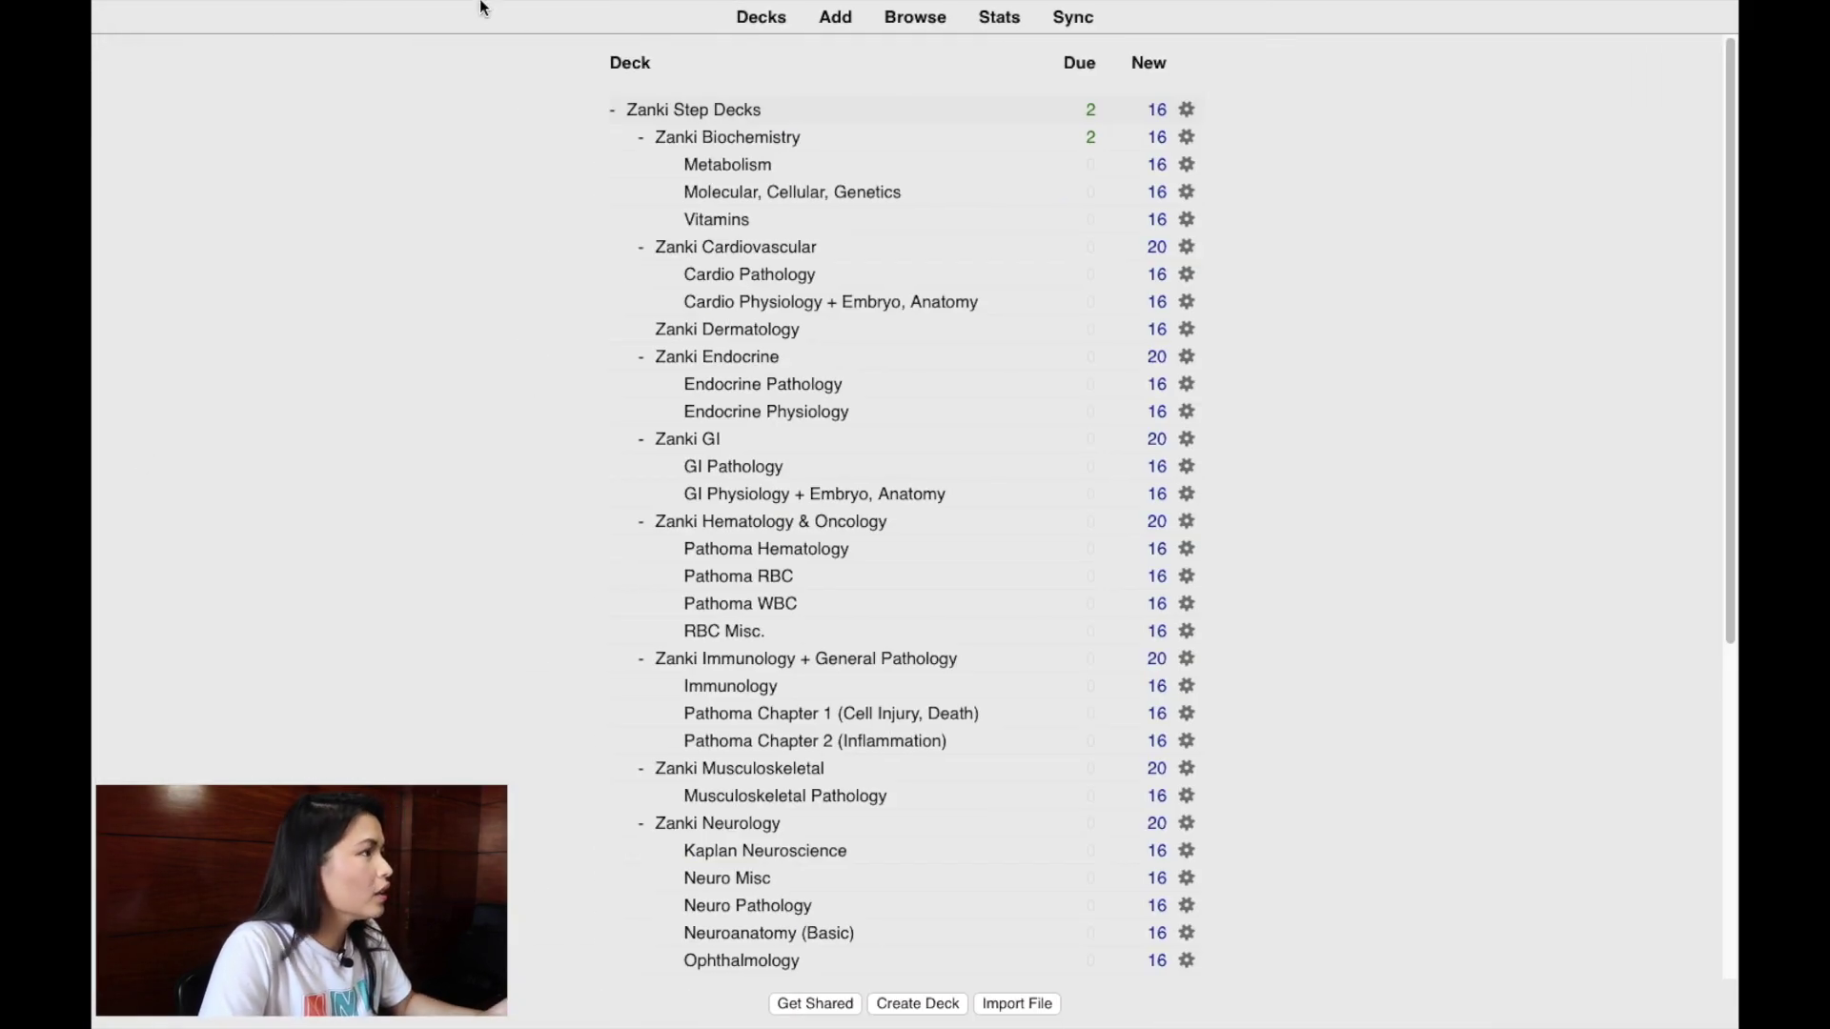
pyautogui.moveTo(299, 9)
pyautogui.click(228, 19)
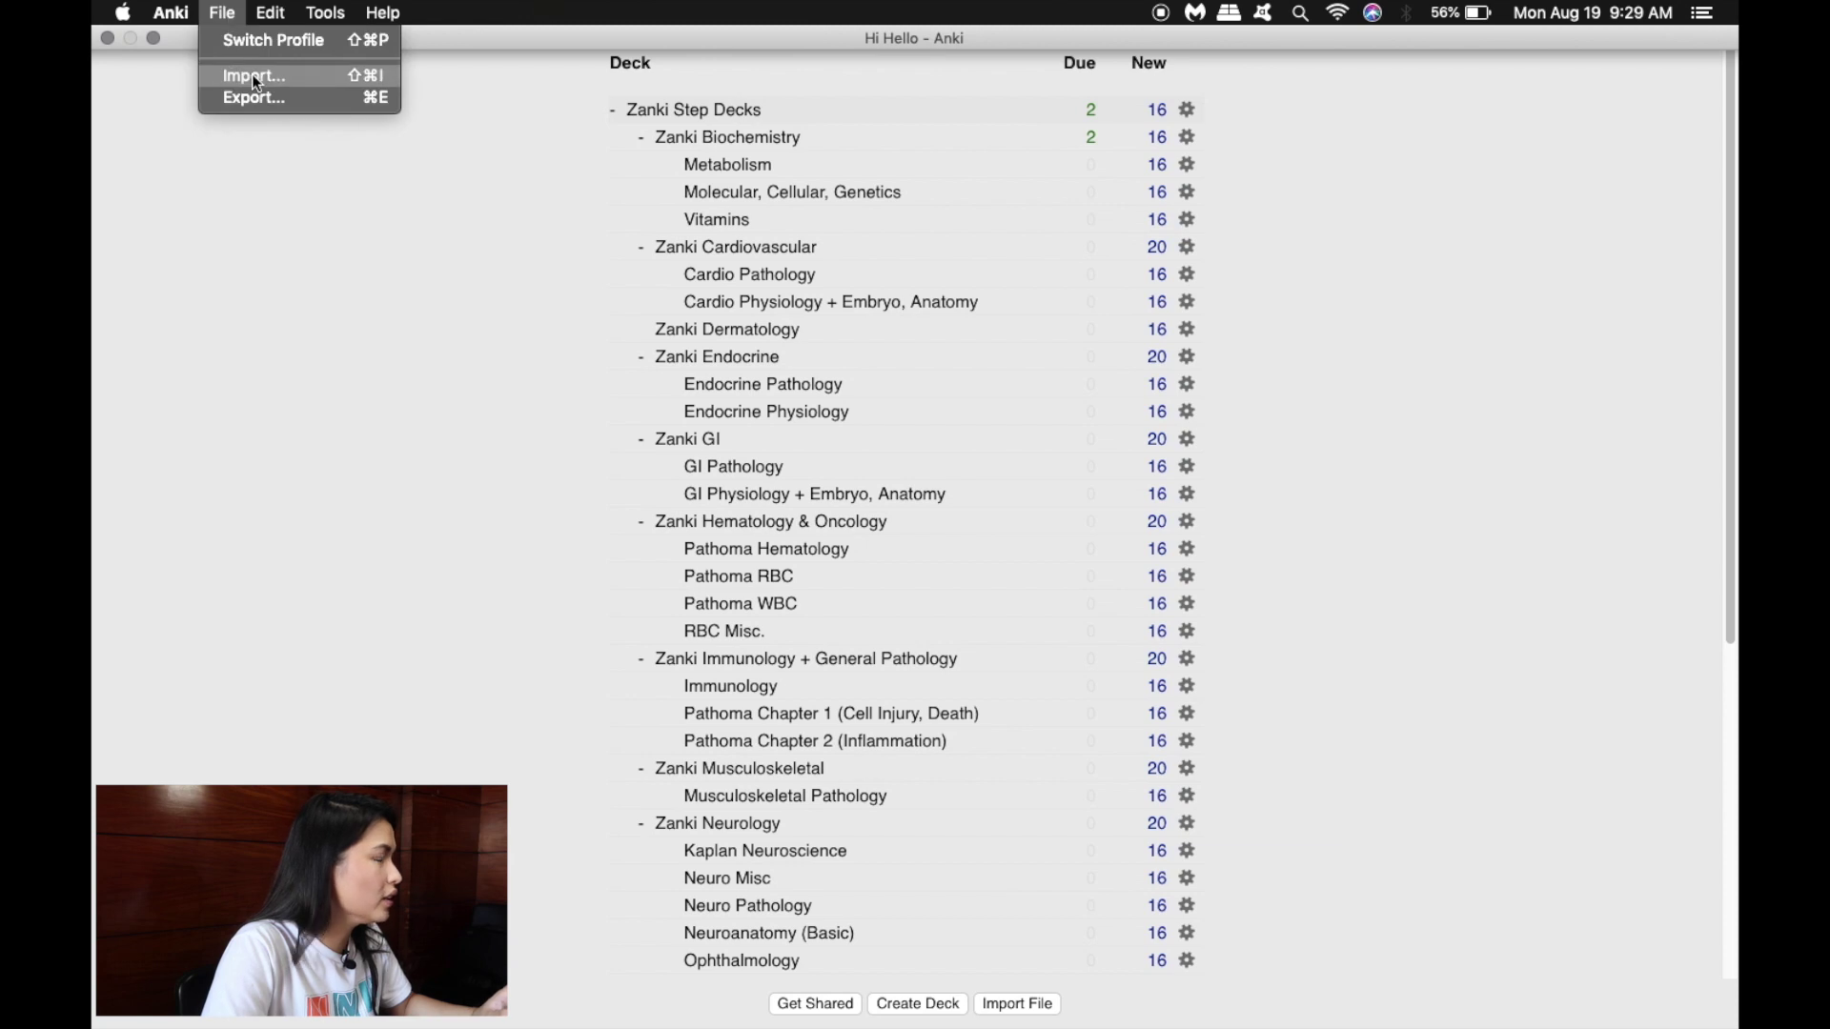
pyautogui.click(252, 75)
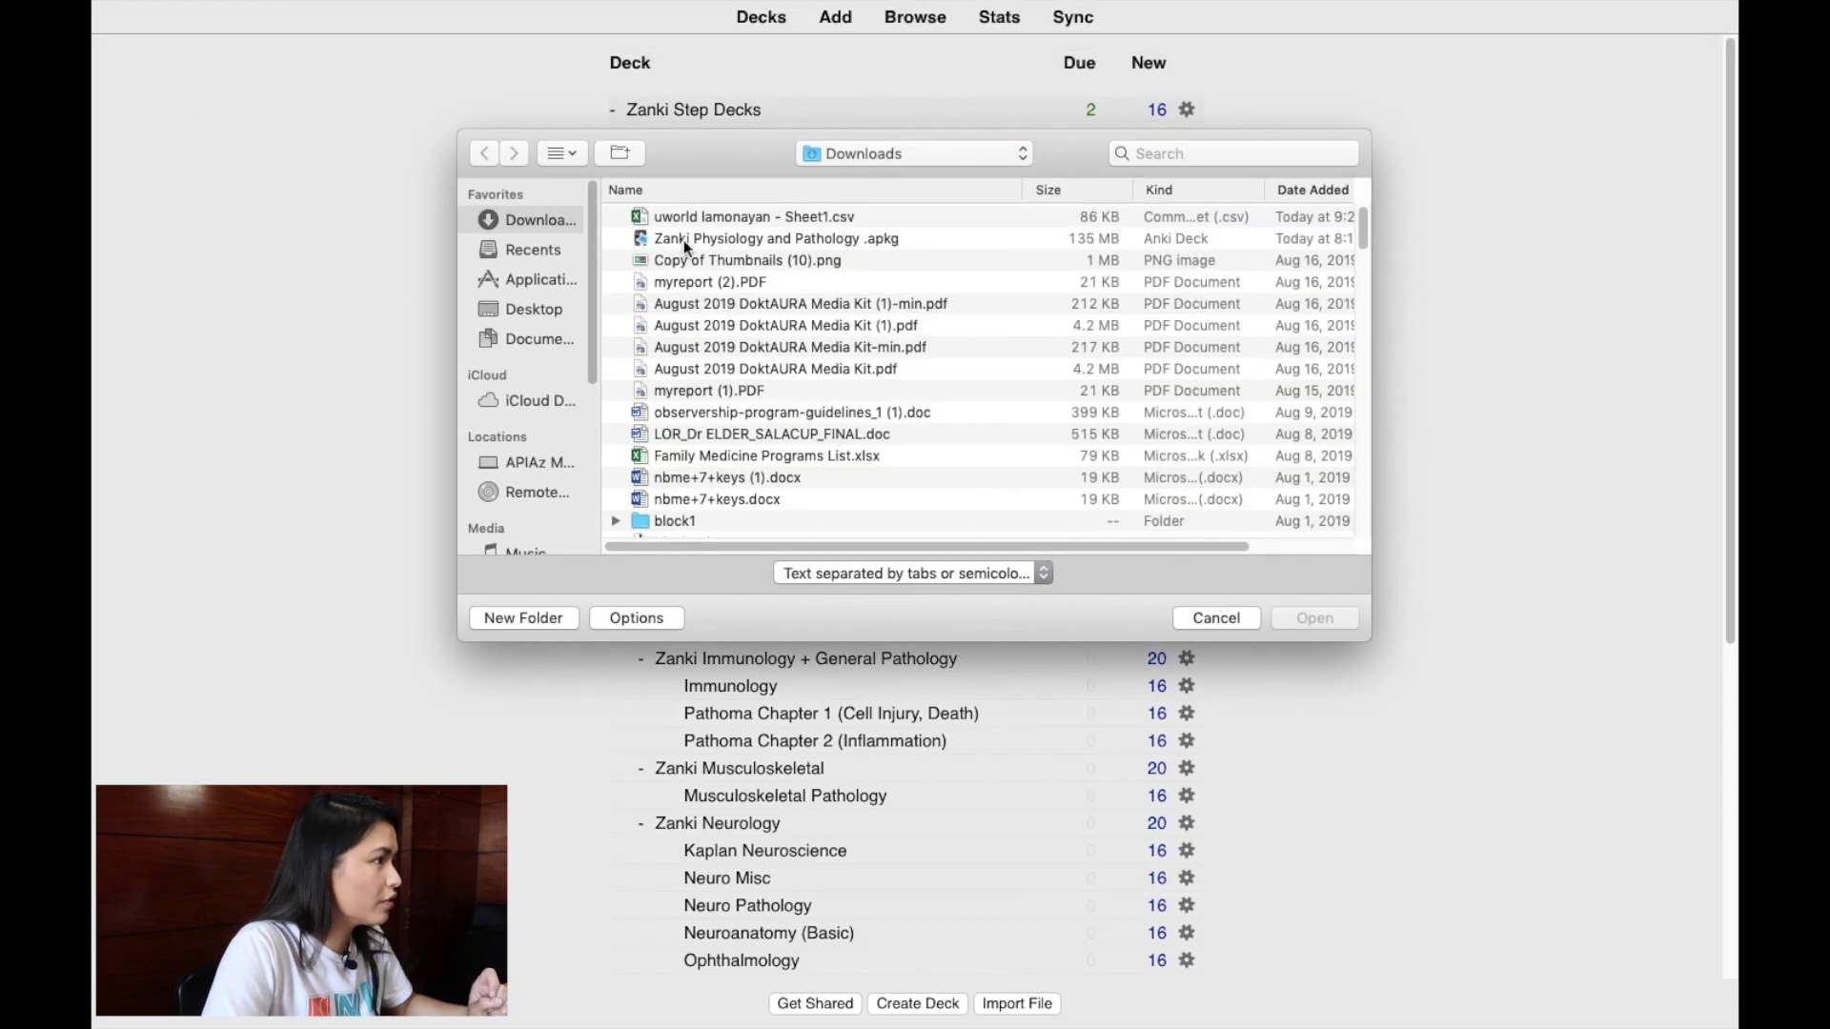
pyautogui.click(712, 216)
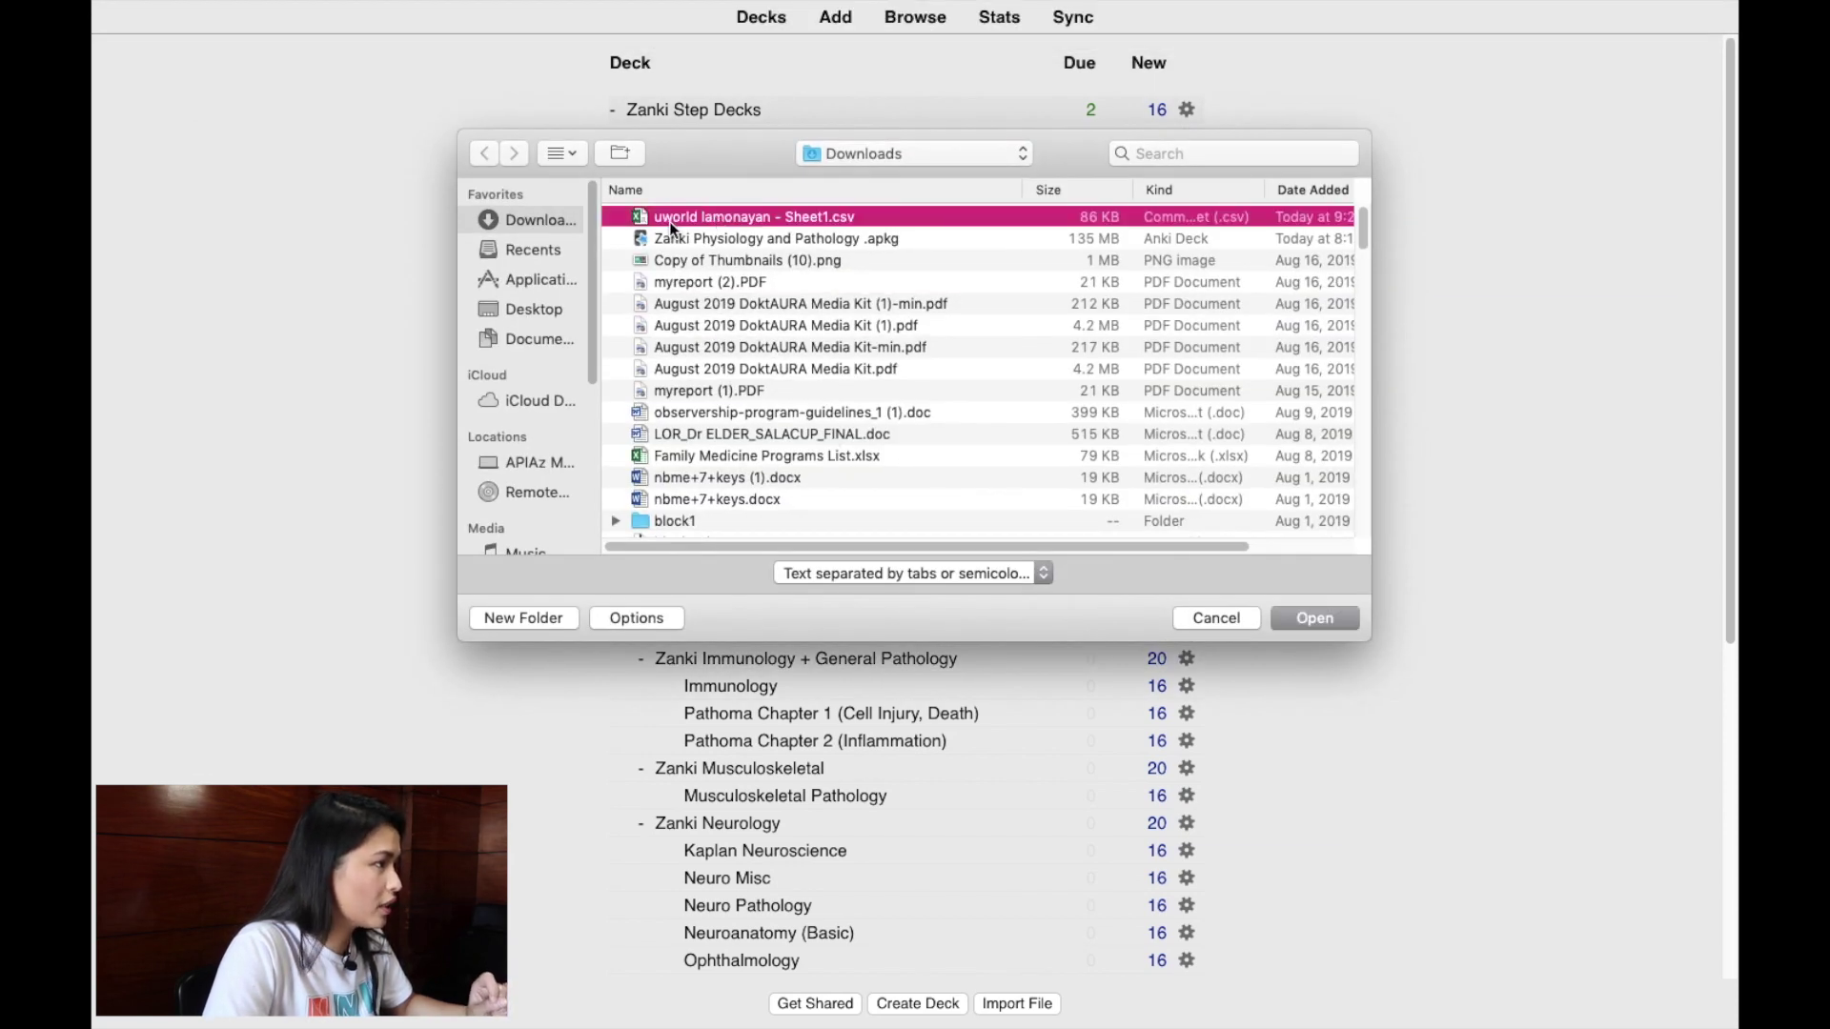
pyautogui.click(1310, 623)
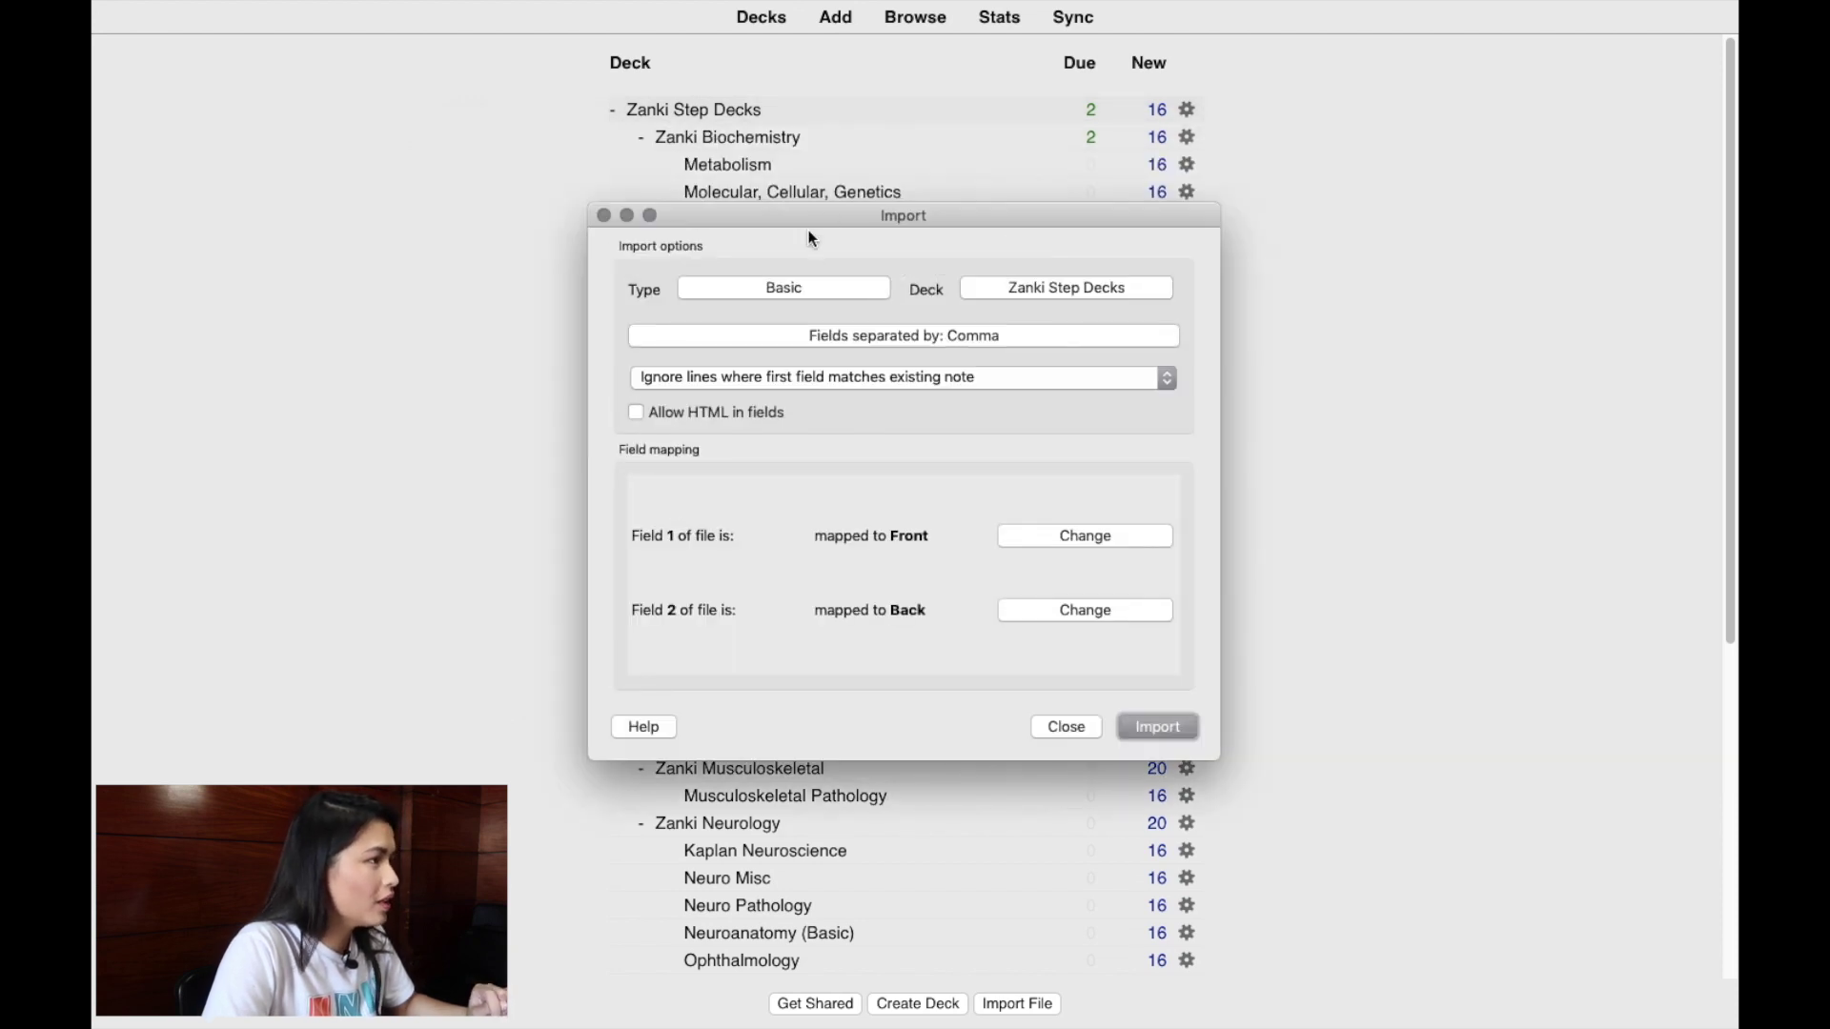
# Import the CSV into a new deck named 'Aura Step 1 Custom Learnings', adding 780 notes
pyautogui.moveTo(808, 231); pyautogui.dragTo(831, 209)
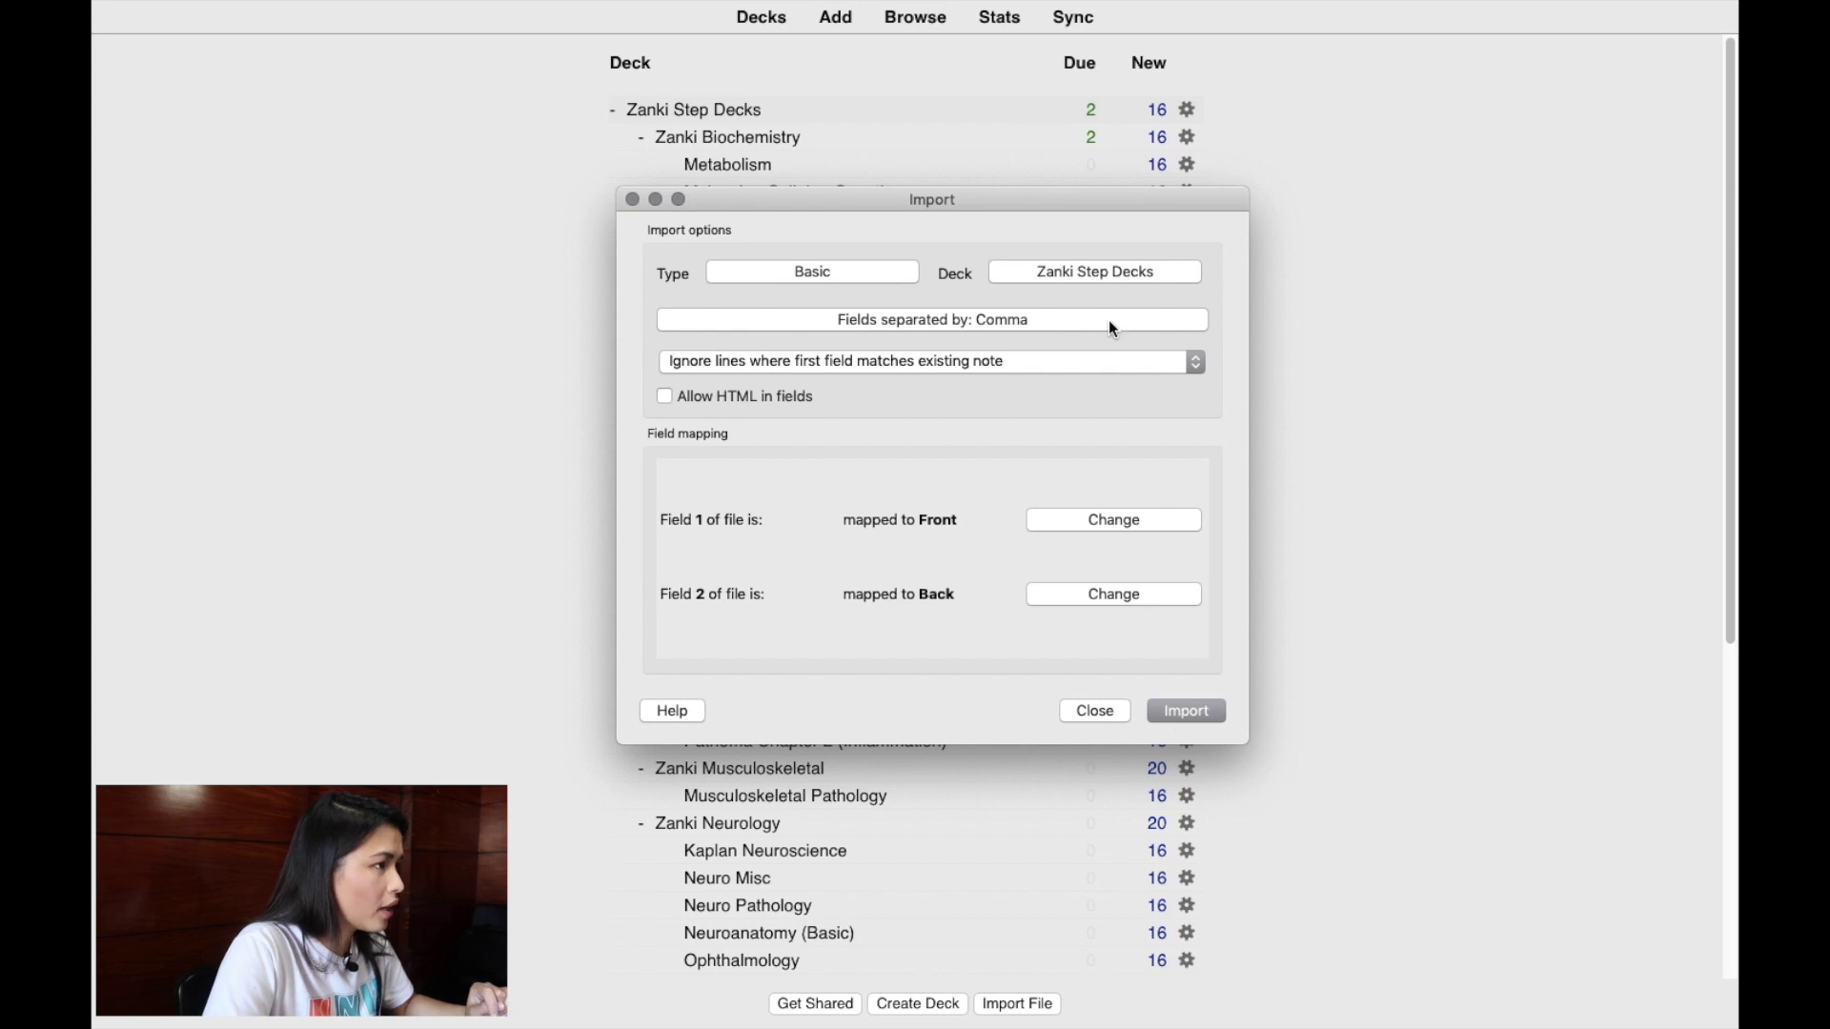
pyautogui.click(1065, 278)
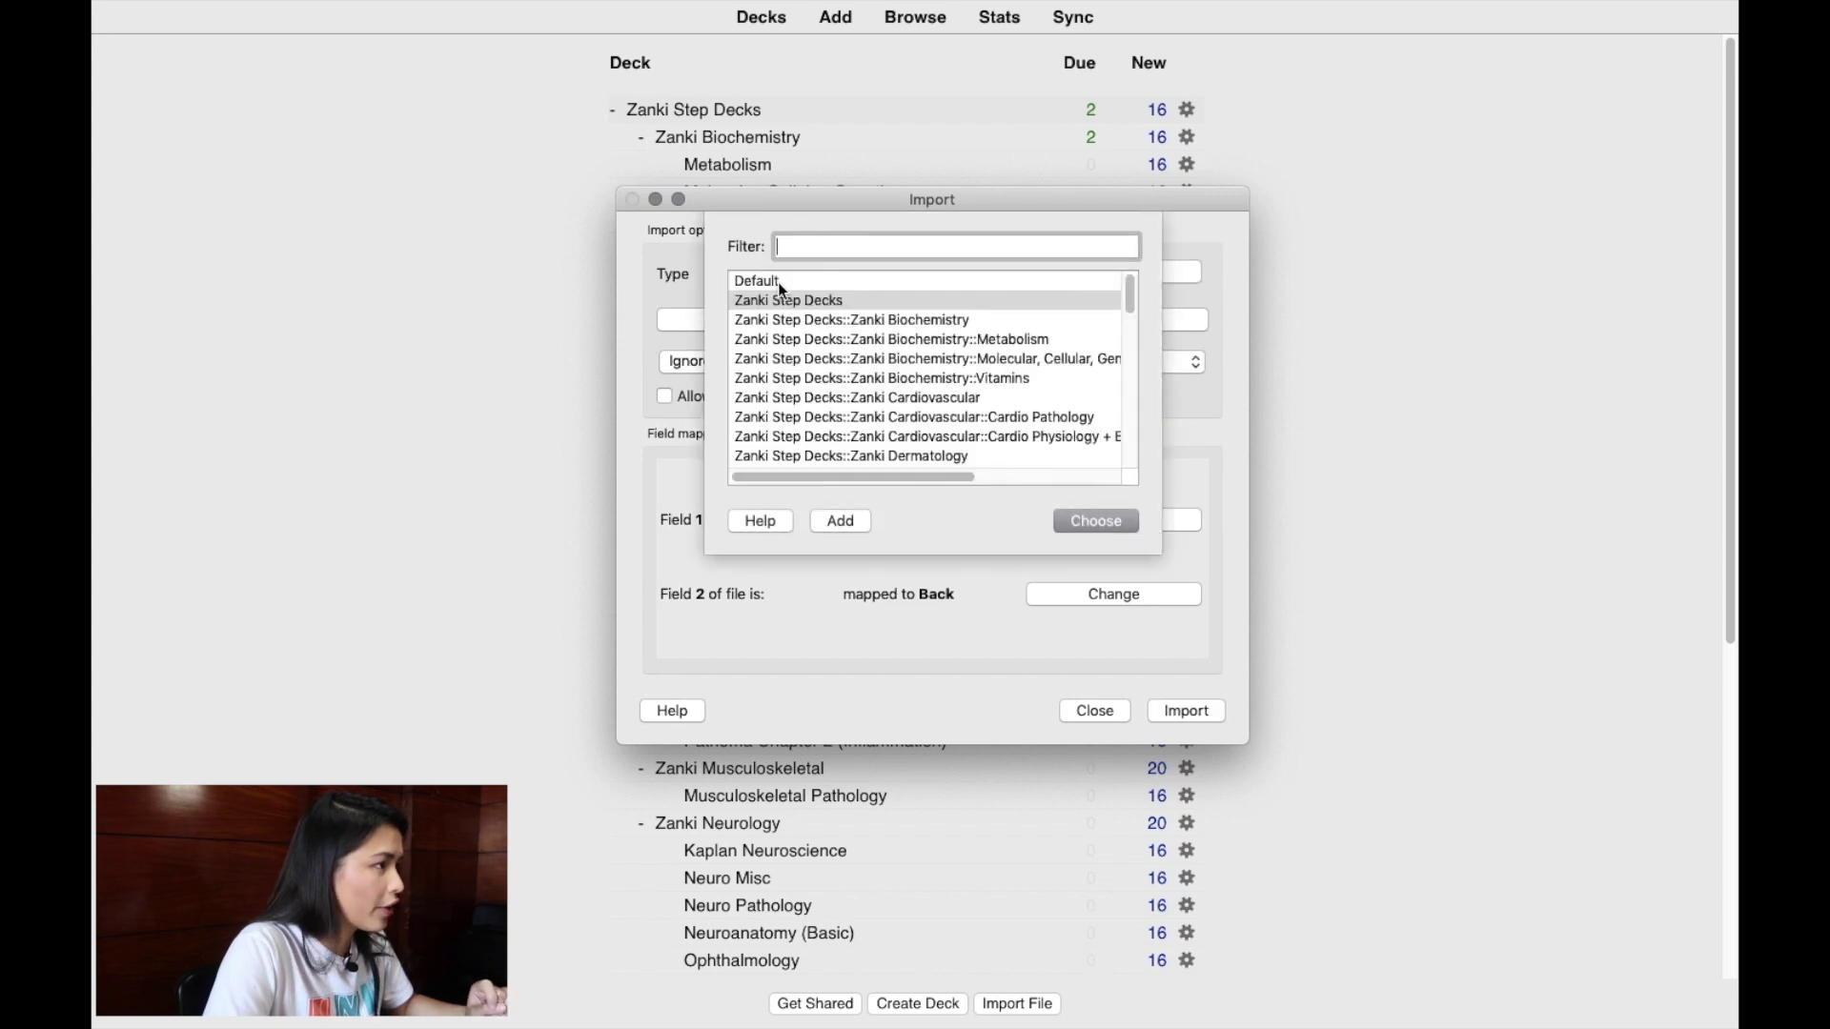
pyautogui.click(777, 282)
pyautogui.click(816, 522)
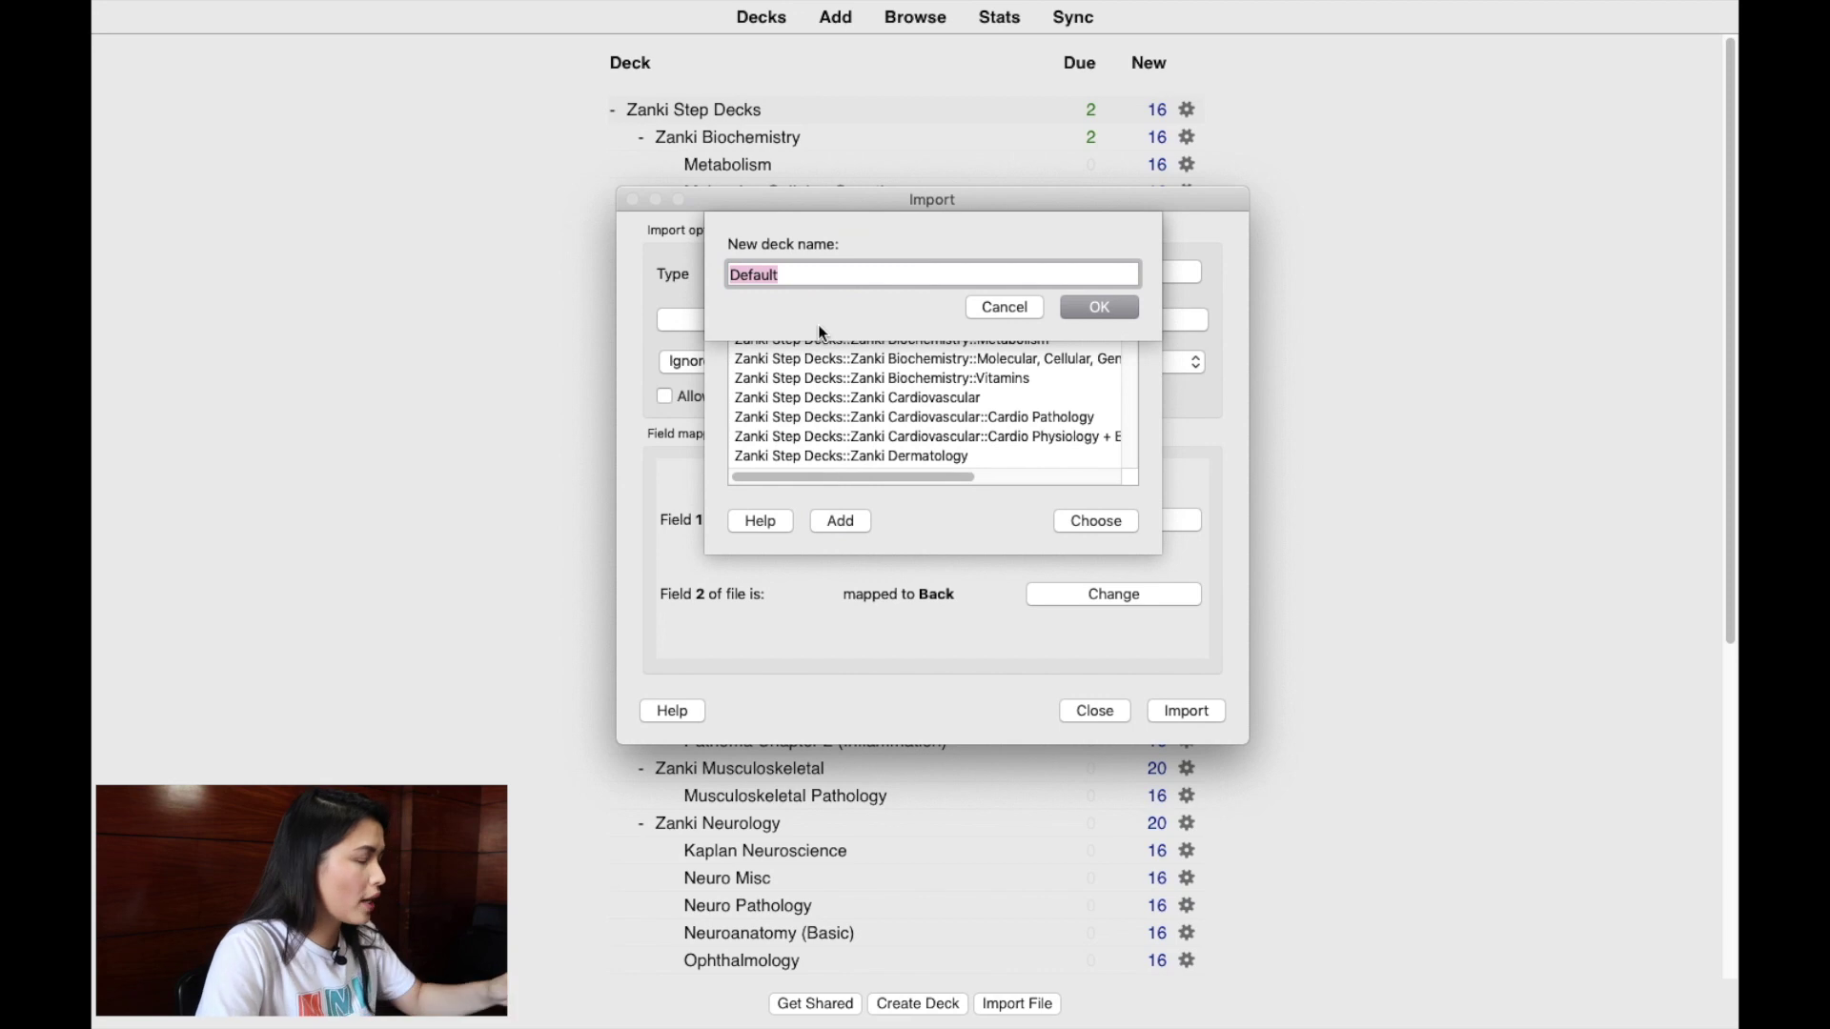
pyautogui.write('Aura ')
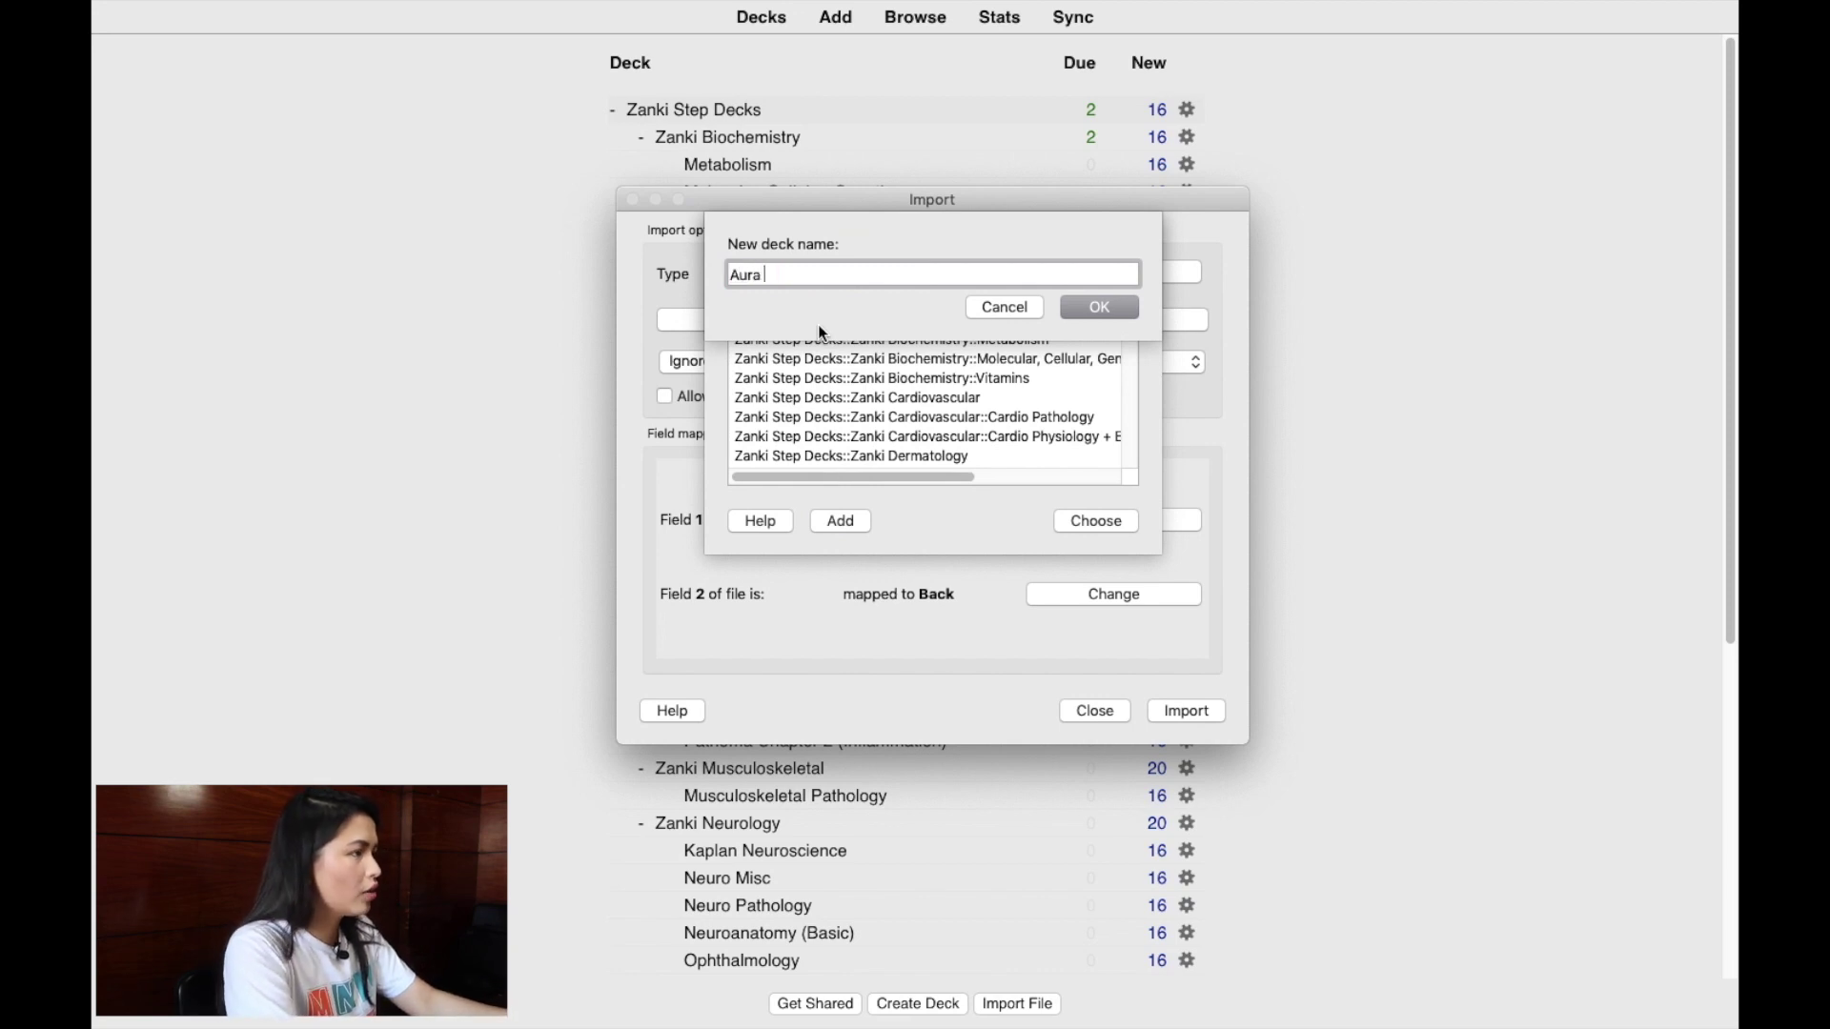
pyautogui.write('Step 1 Custom Learnings')
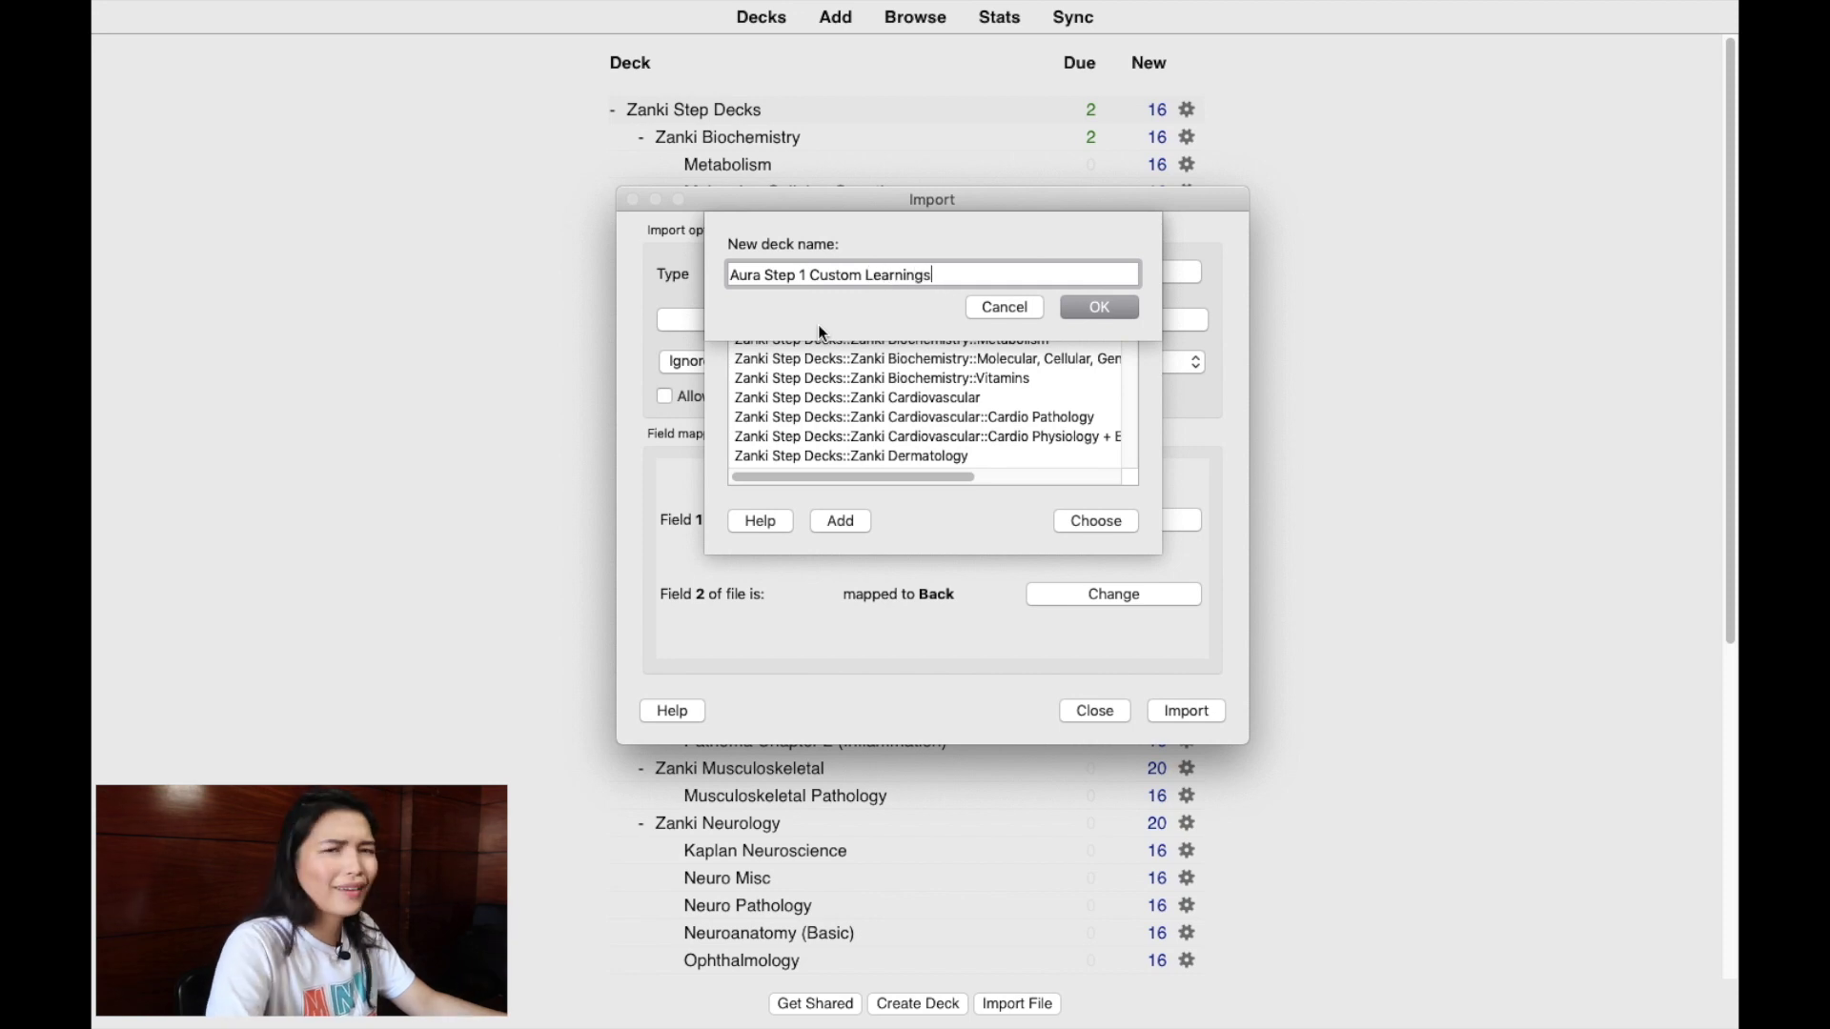
pyautogui.click(1098, 307)
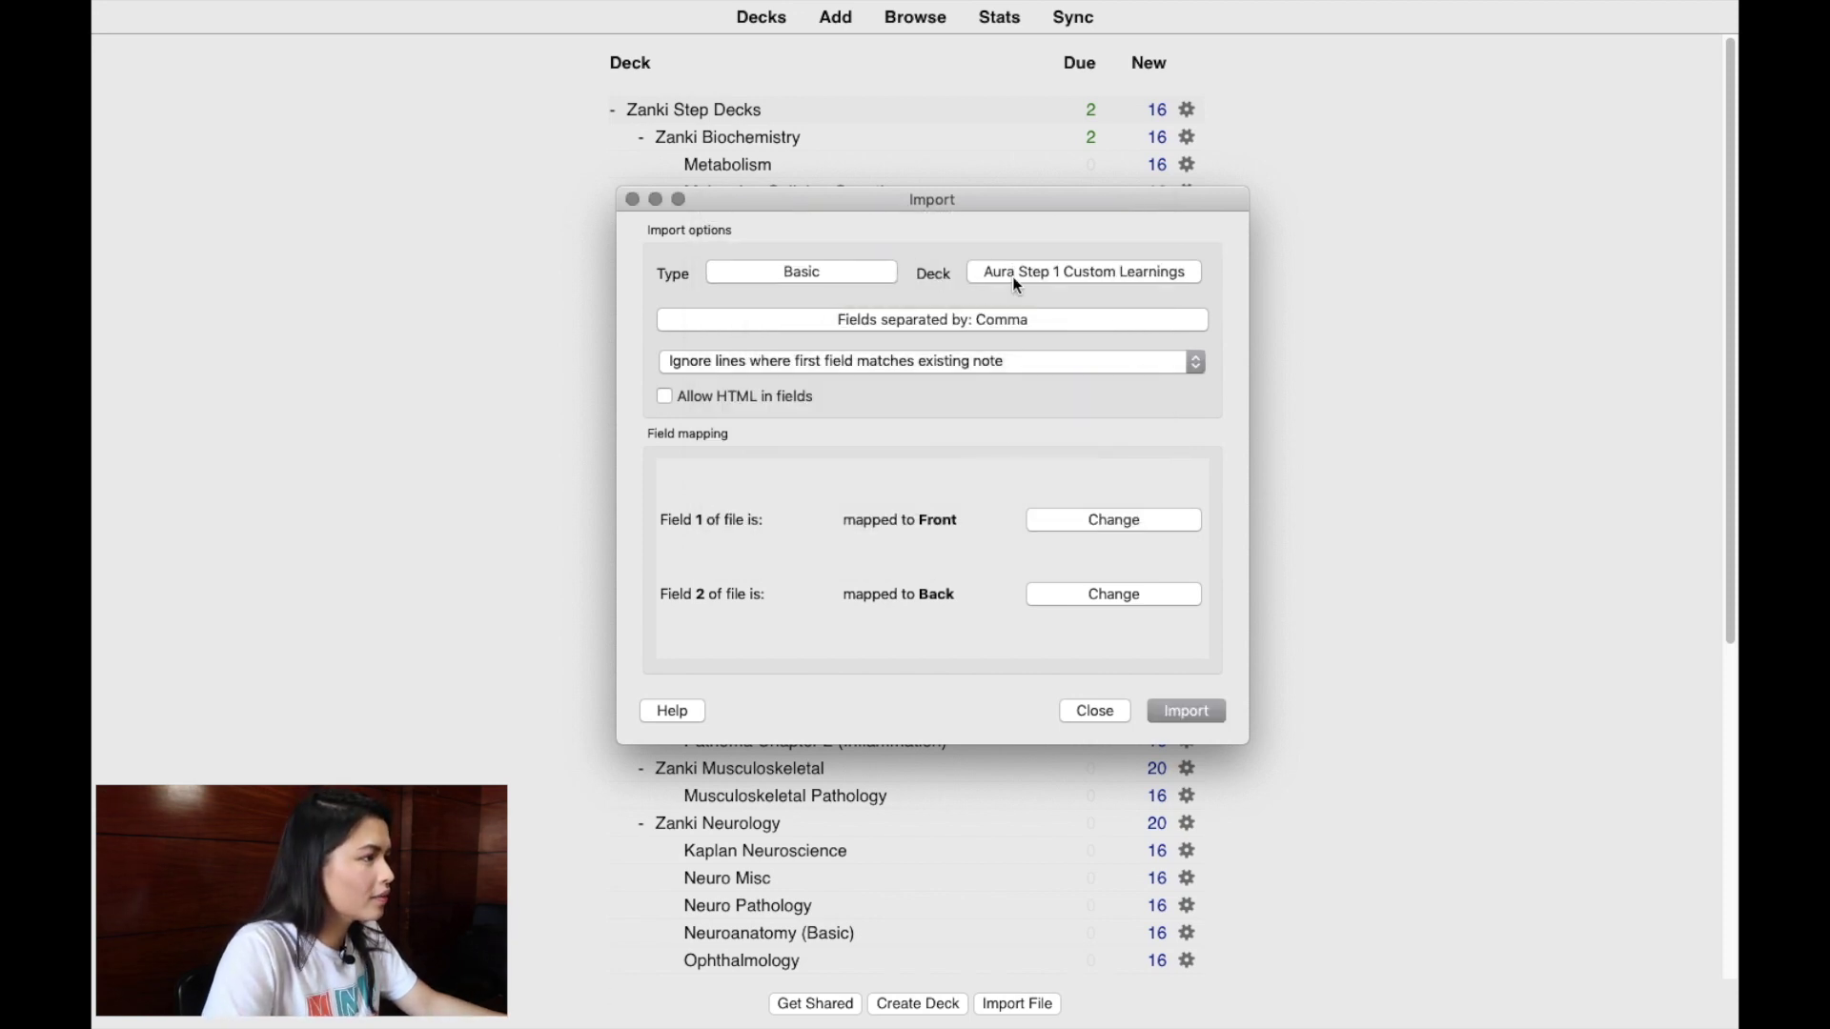
pyautogui.click(1191, 709)
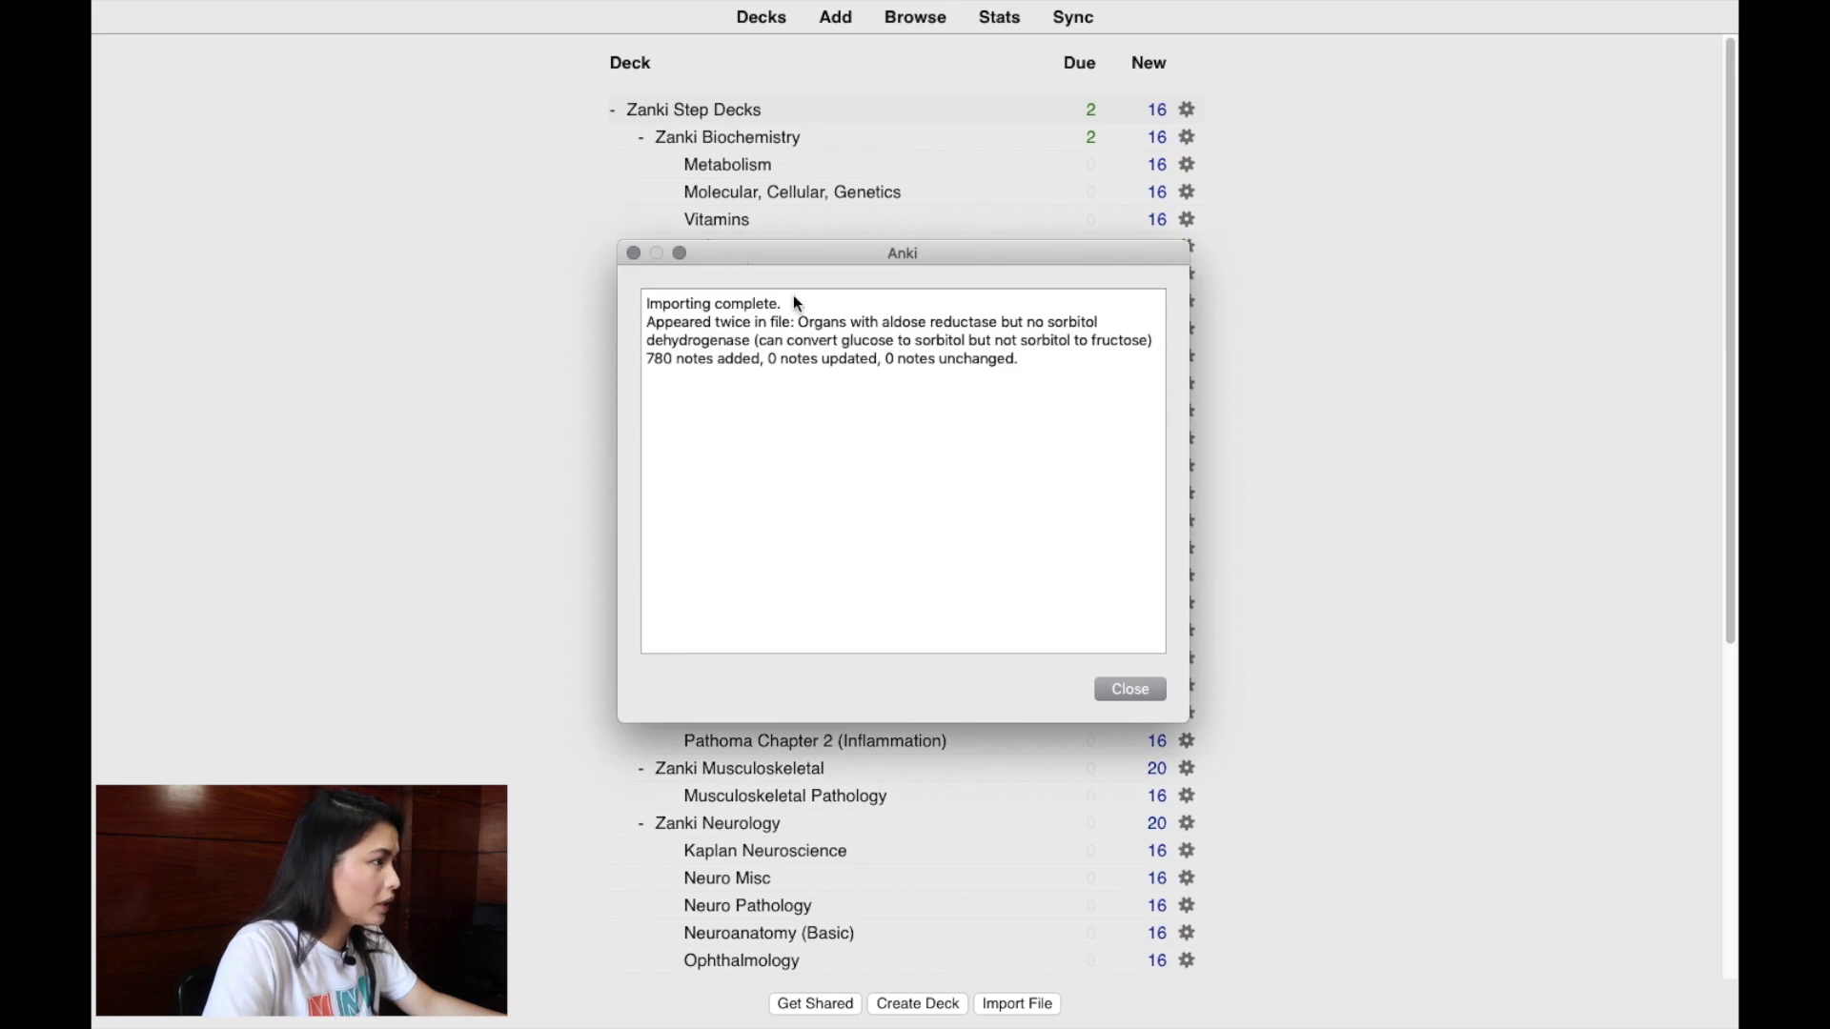
# Open the card browser filtered to the Aura Step 1 Custom Learnings deck
pyautogui.click(1131, 690)
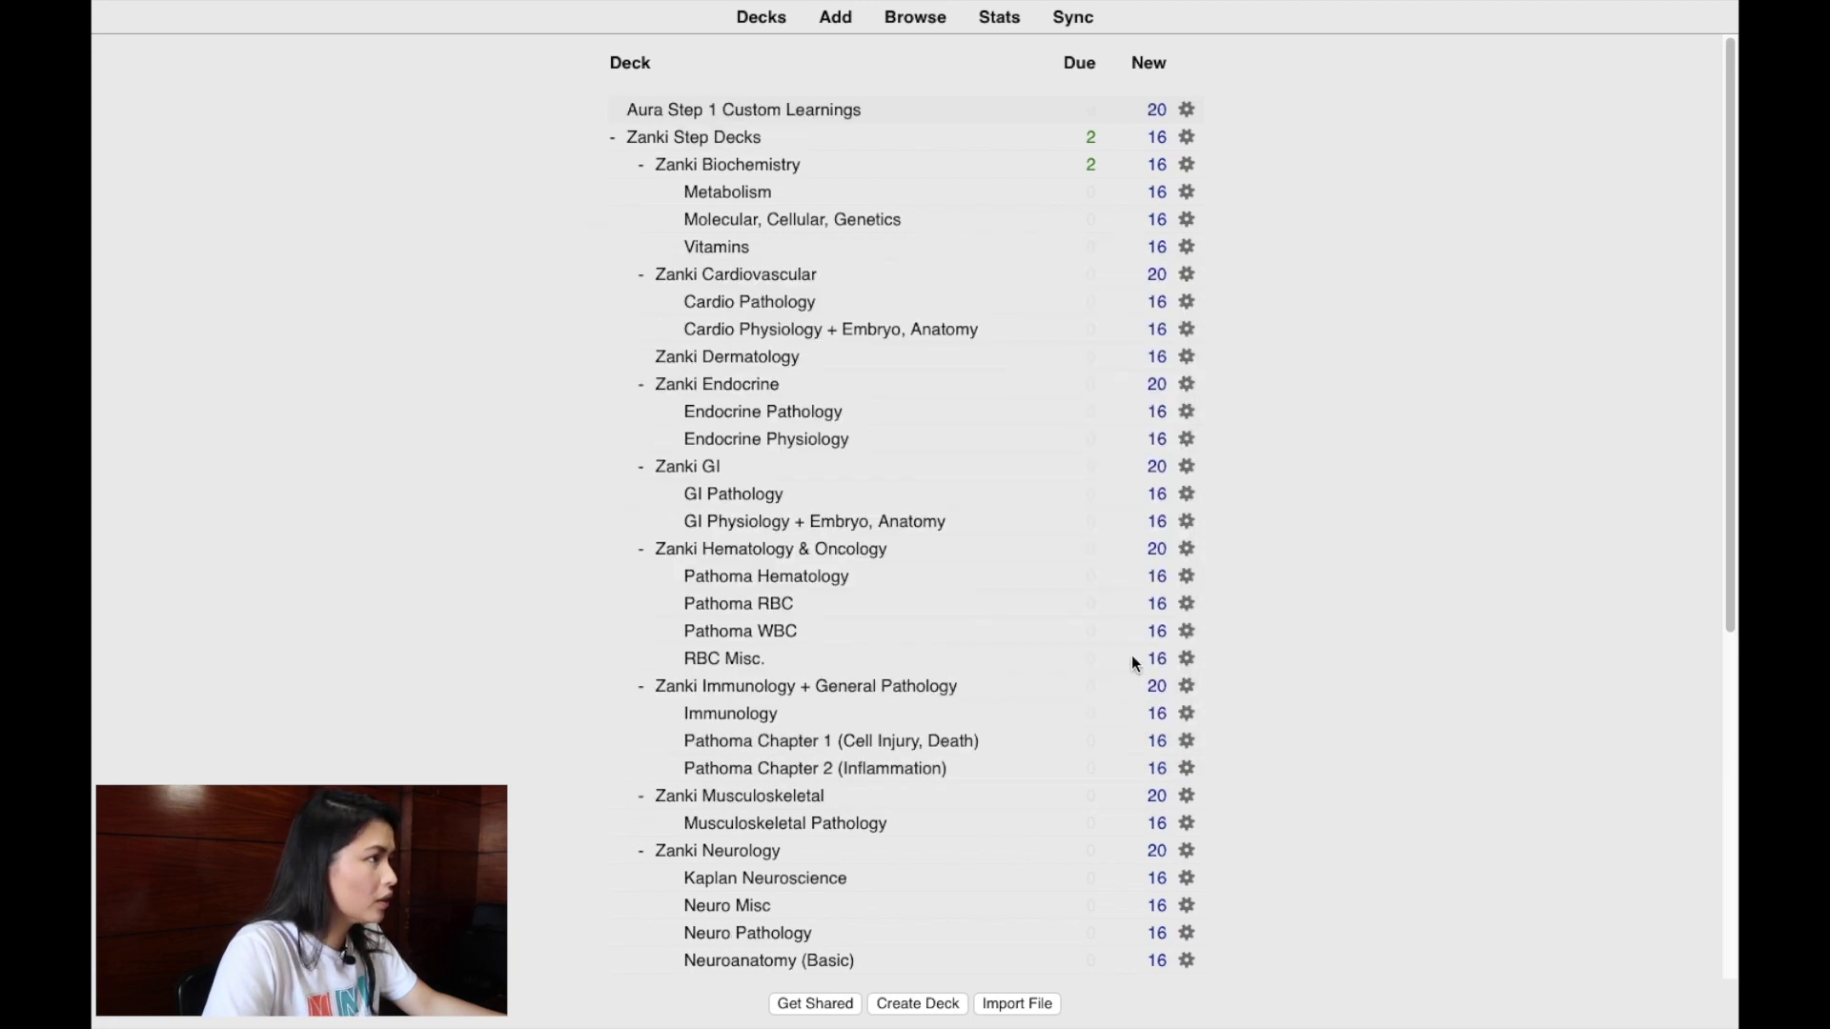
pyautogui.click(787, 112)
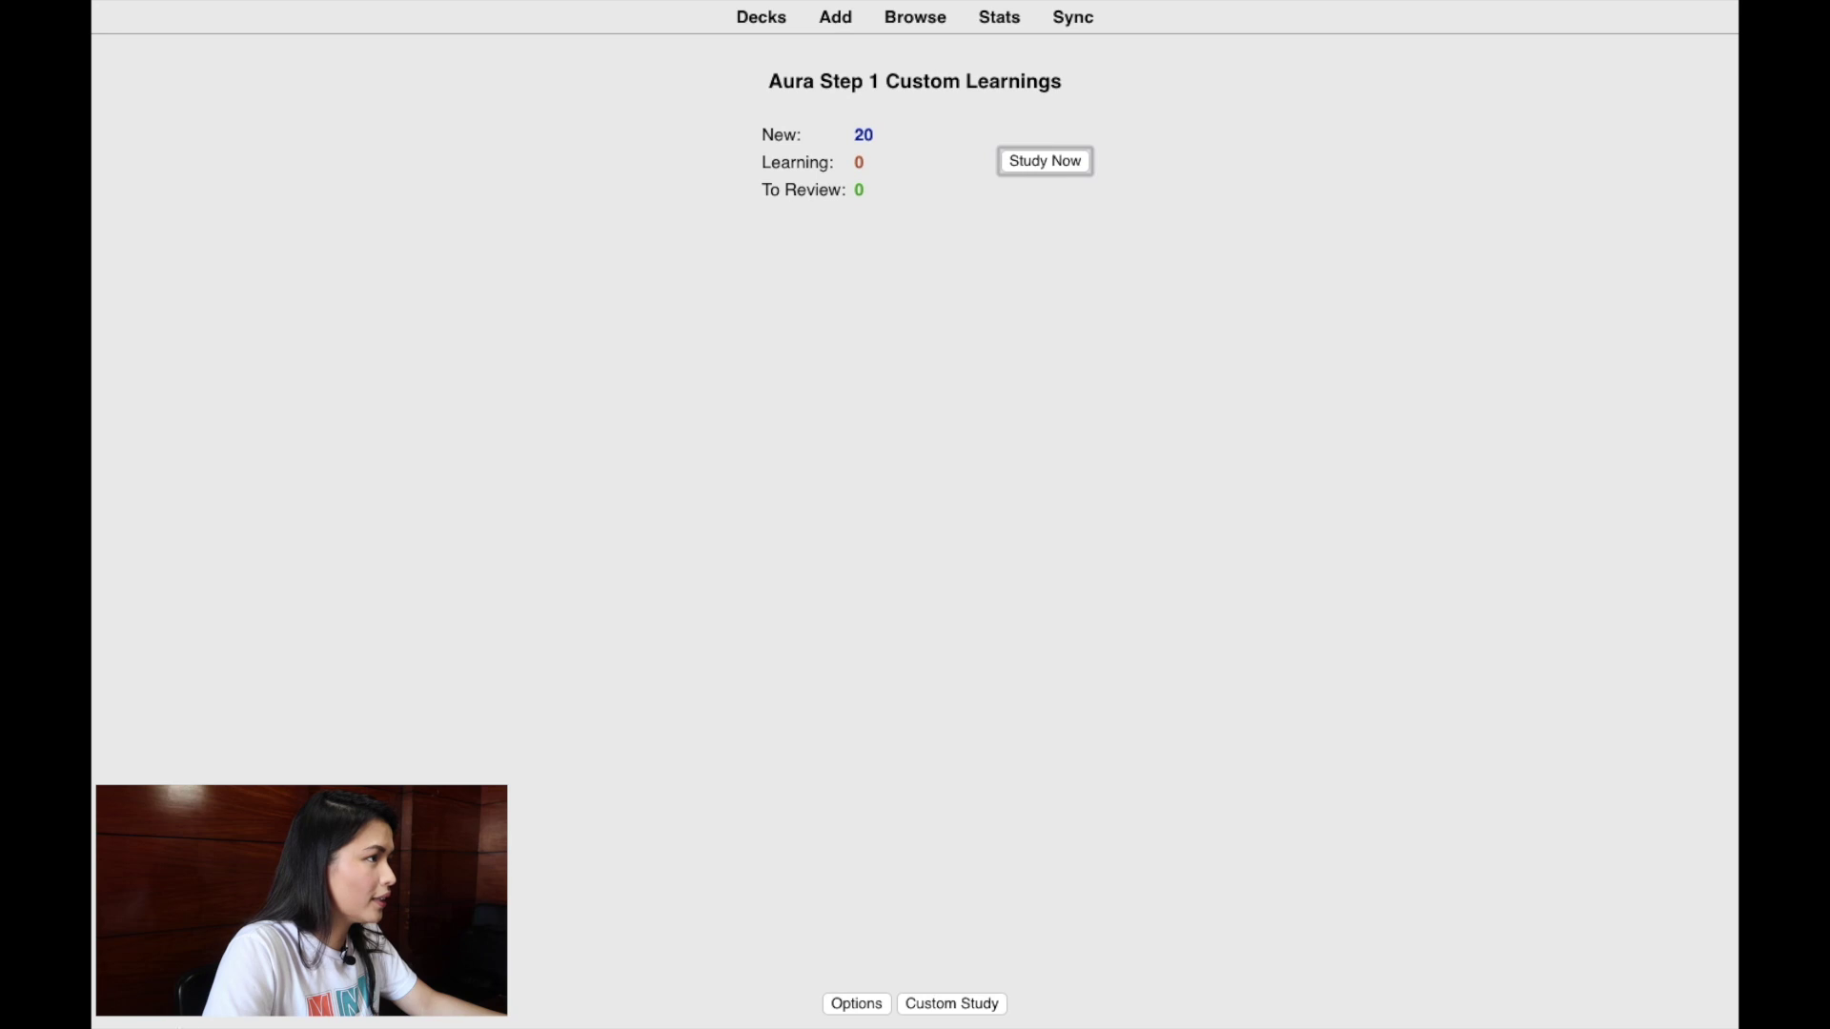
pyautogui.click(896, 20)
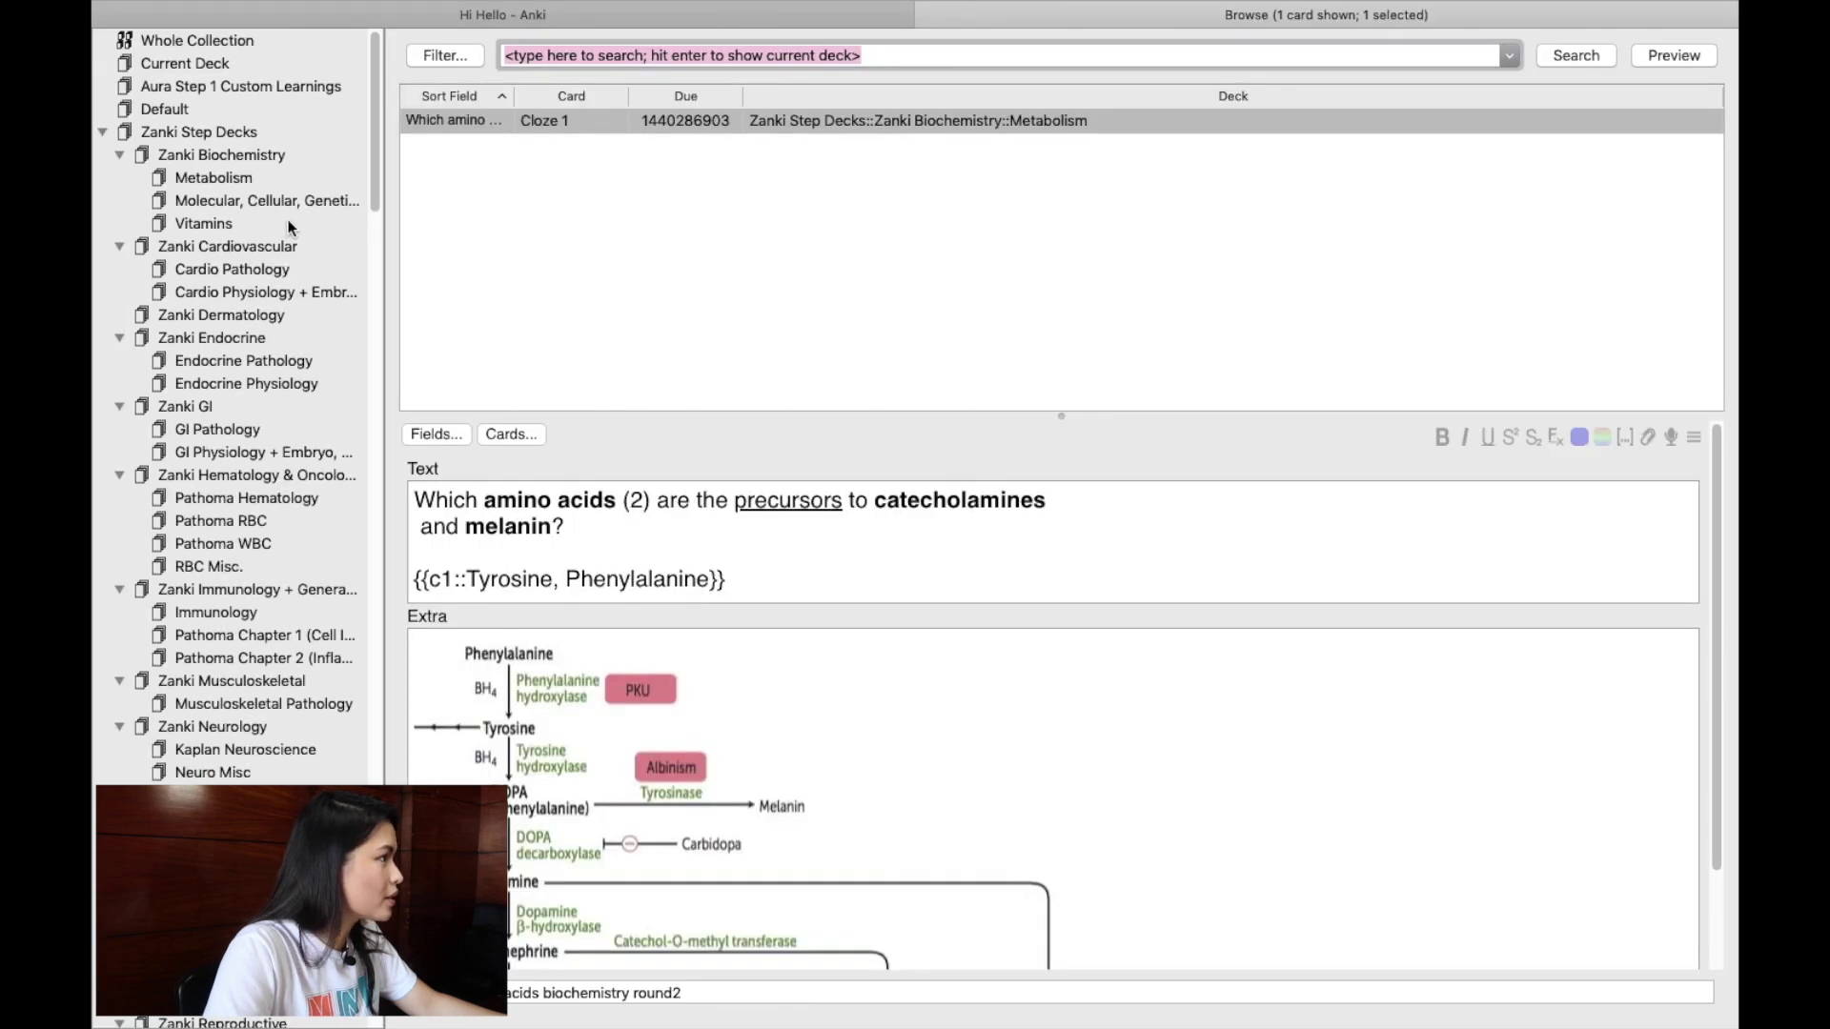
pyautogui.click(231, 86)
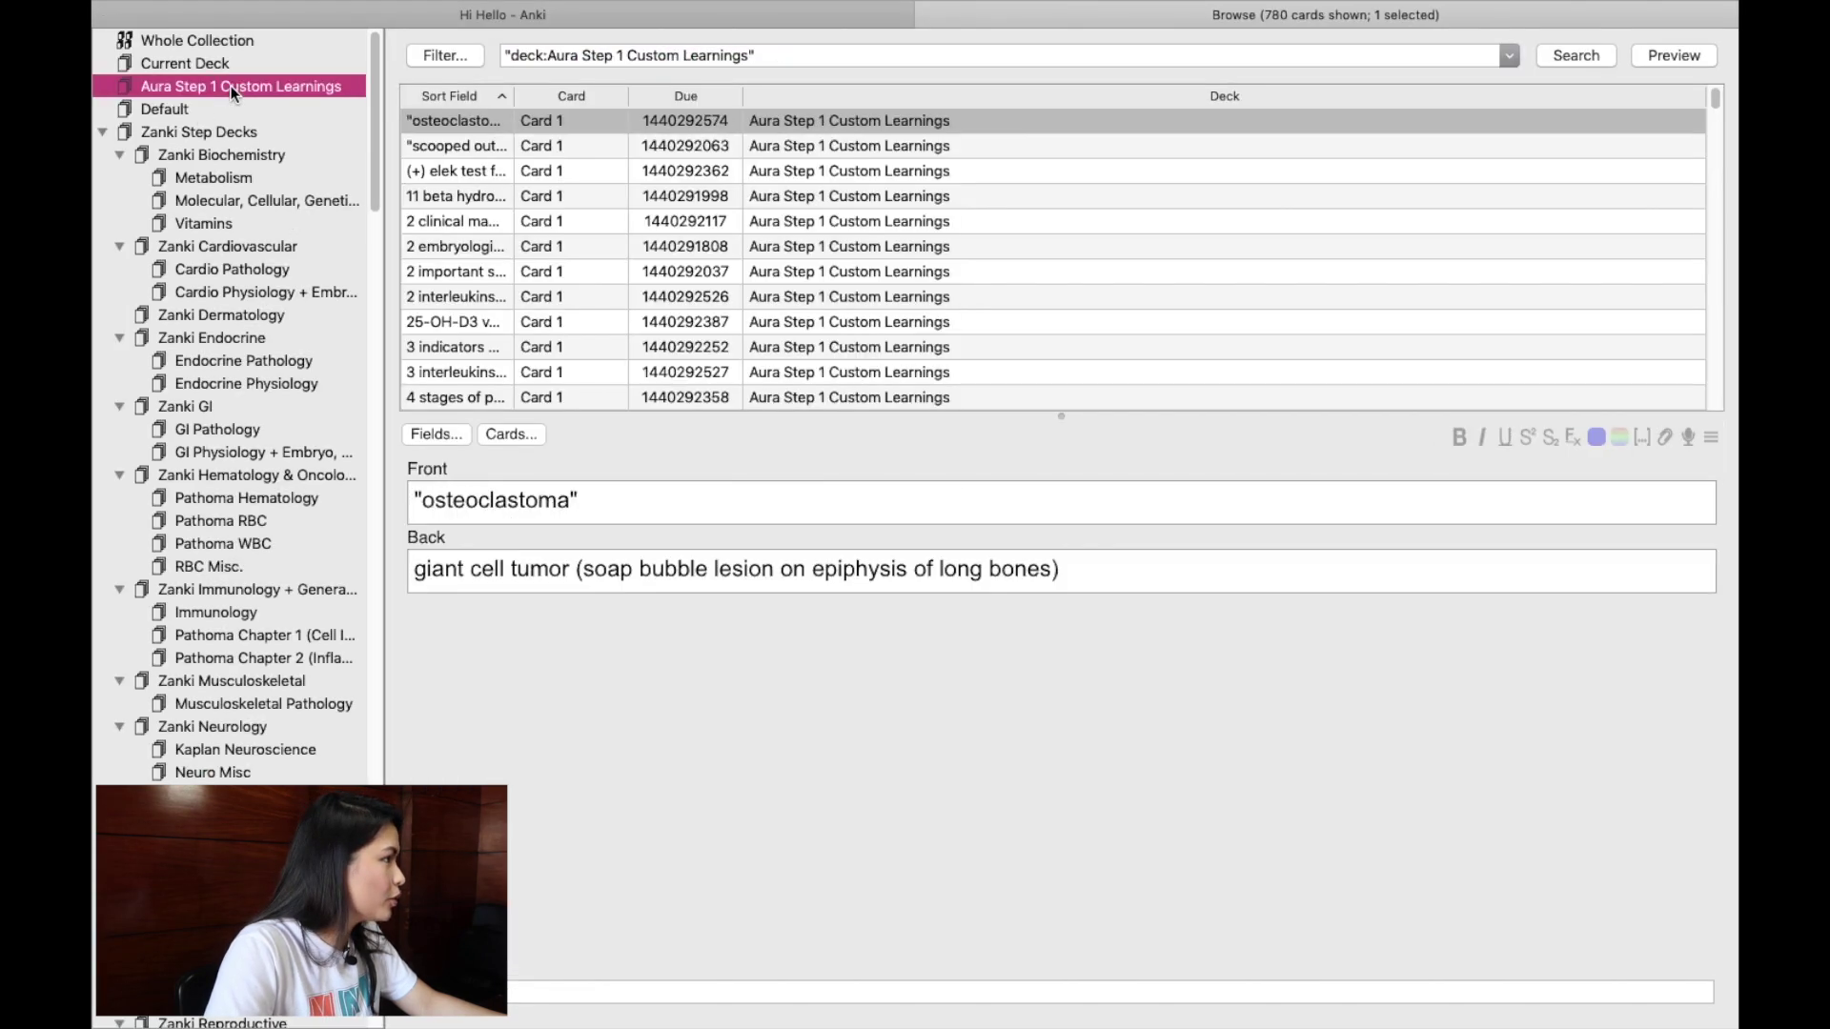
# Inspect the first imported cards' fronts and backs, including the aldose reductase card
pyautogui.click(872, 170)
pyautogui.press('Down')
pyautogui.press('Down')
pyautogui.press('Down')
pyautogui.press('Down')
pyautogui.press('Down')
pyautogui.press('Down')
pyautogui.press('Down')
pyautogui.press('Down')
pyautogui.press('Down')
pyautogui.press('Down')
pyautogui.press('Down')
pyautogui.press('Down')
pyautogui.press('Down')
pyautogui.press('Down')
pyautogui.press('Down')
pyautogui.press('Down')
pyautogui.press('Down')
pyautogui.press('Down')
pyautogui.press('Down')
pyautogui.press('Down')
pyautogui.scroll(-5, 881, 354)
pyautogui.scroll(-5, 244, 547)
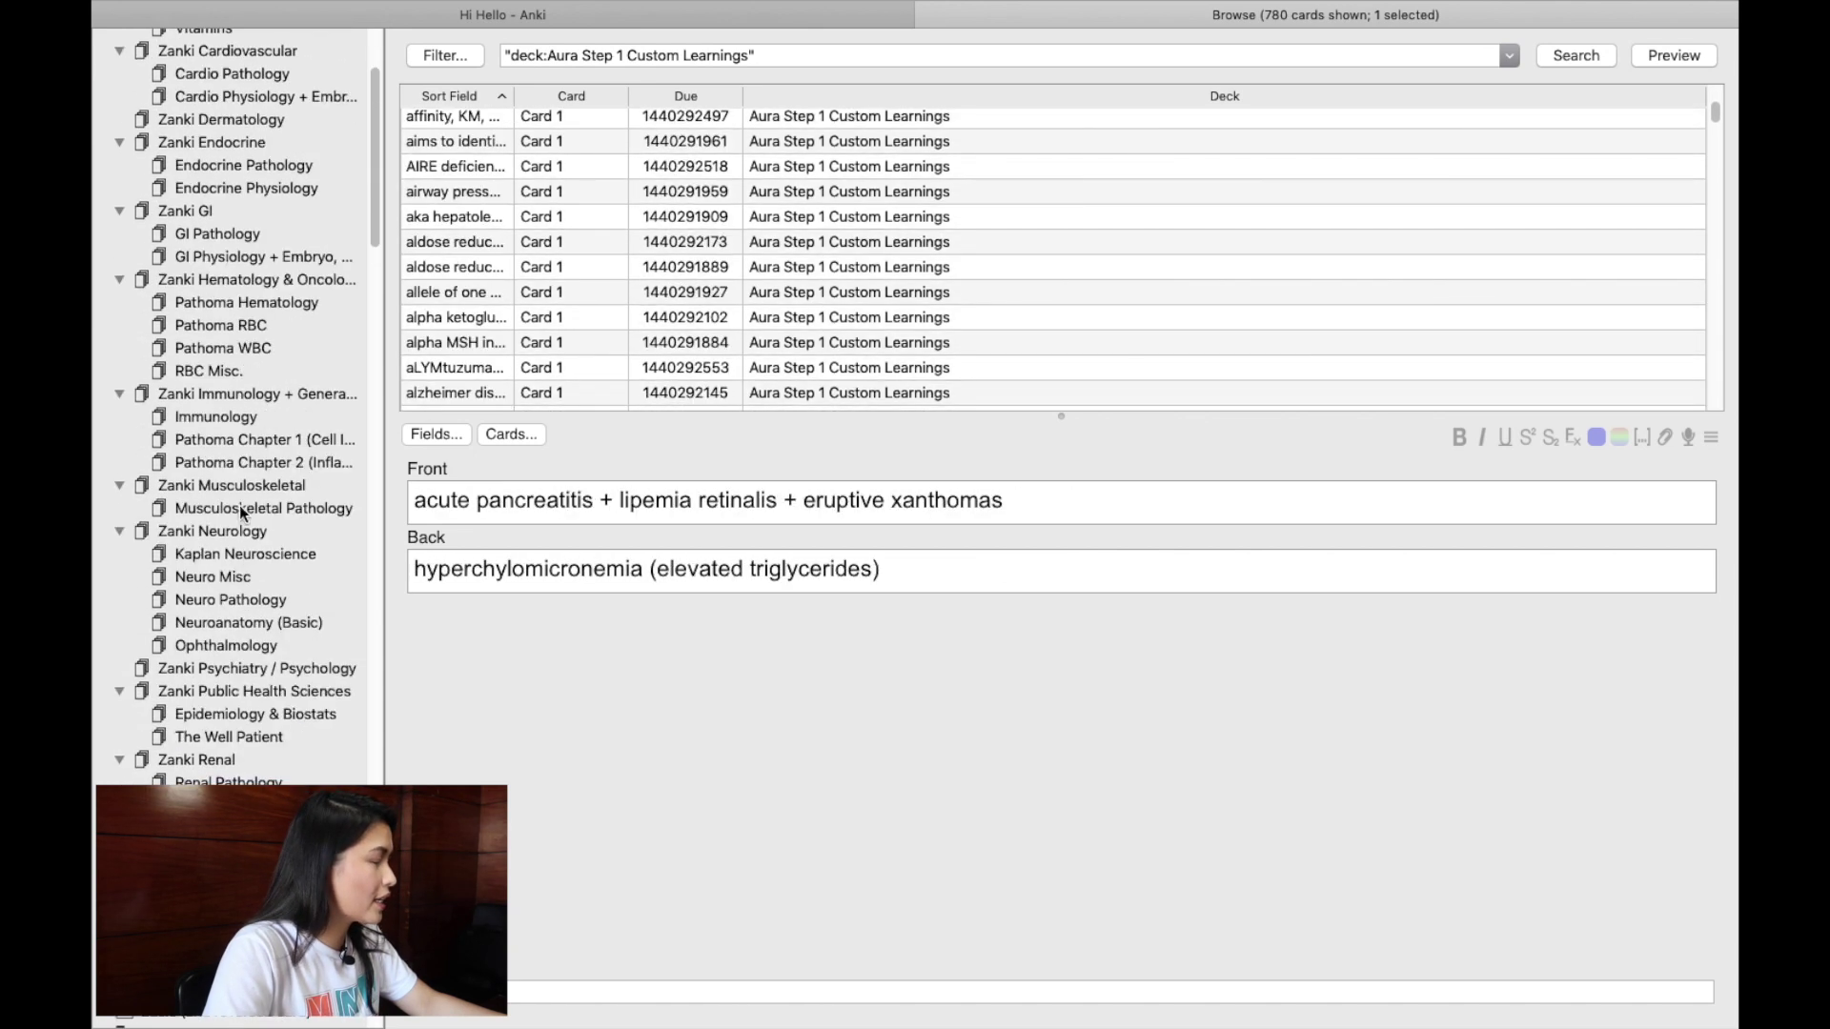
pyautogui.scroll(5, 240, 512)
pyautogui.click(1039, 242)
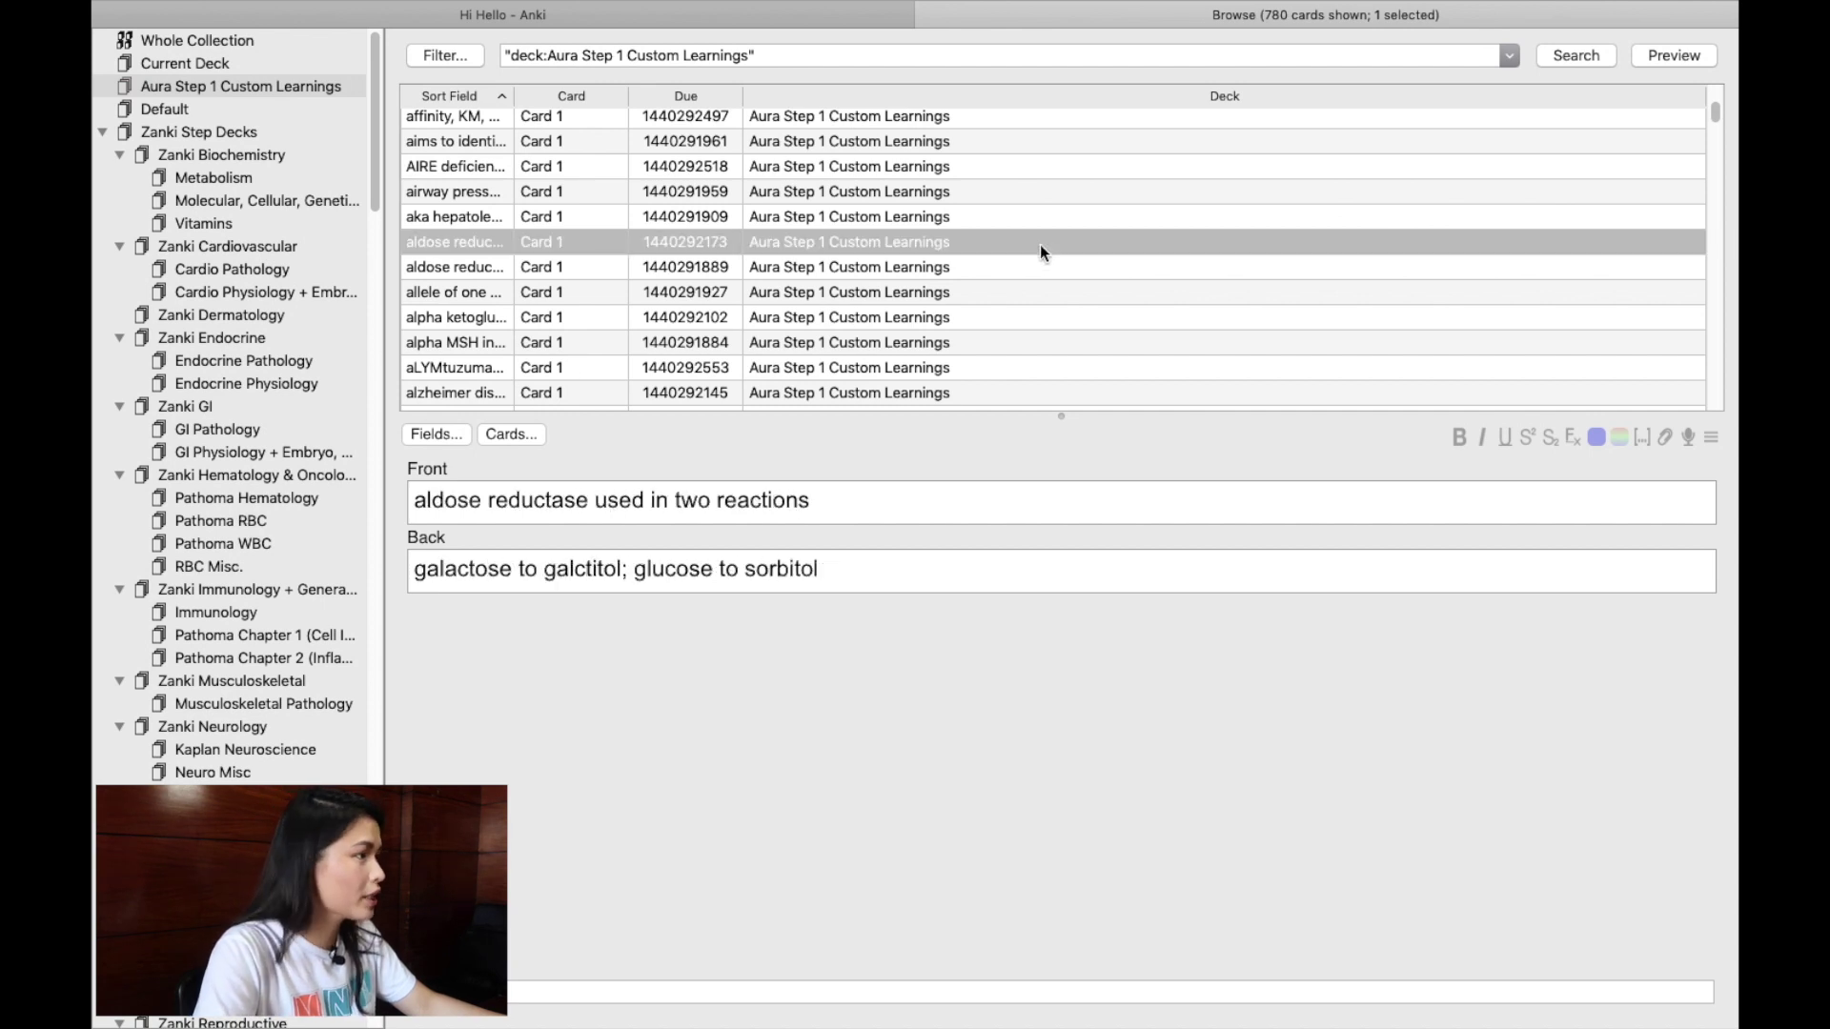
pyautogui.click(993, 322)
# Check further cards, such as the atypical antipsychotic and contralateral homonymous hemianopia cards
pyautogui.scroll(-5, 993, 338)
pyautogui.scroll(-5, 953, 352)
pyautogui.click(853, 366)
pyautogui.scroll(-5, 852, 358)
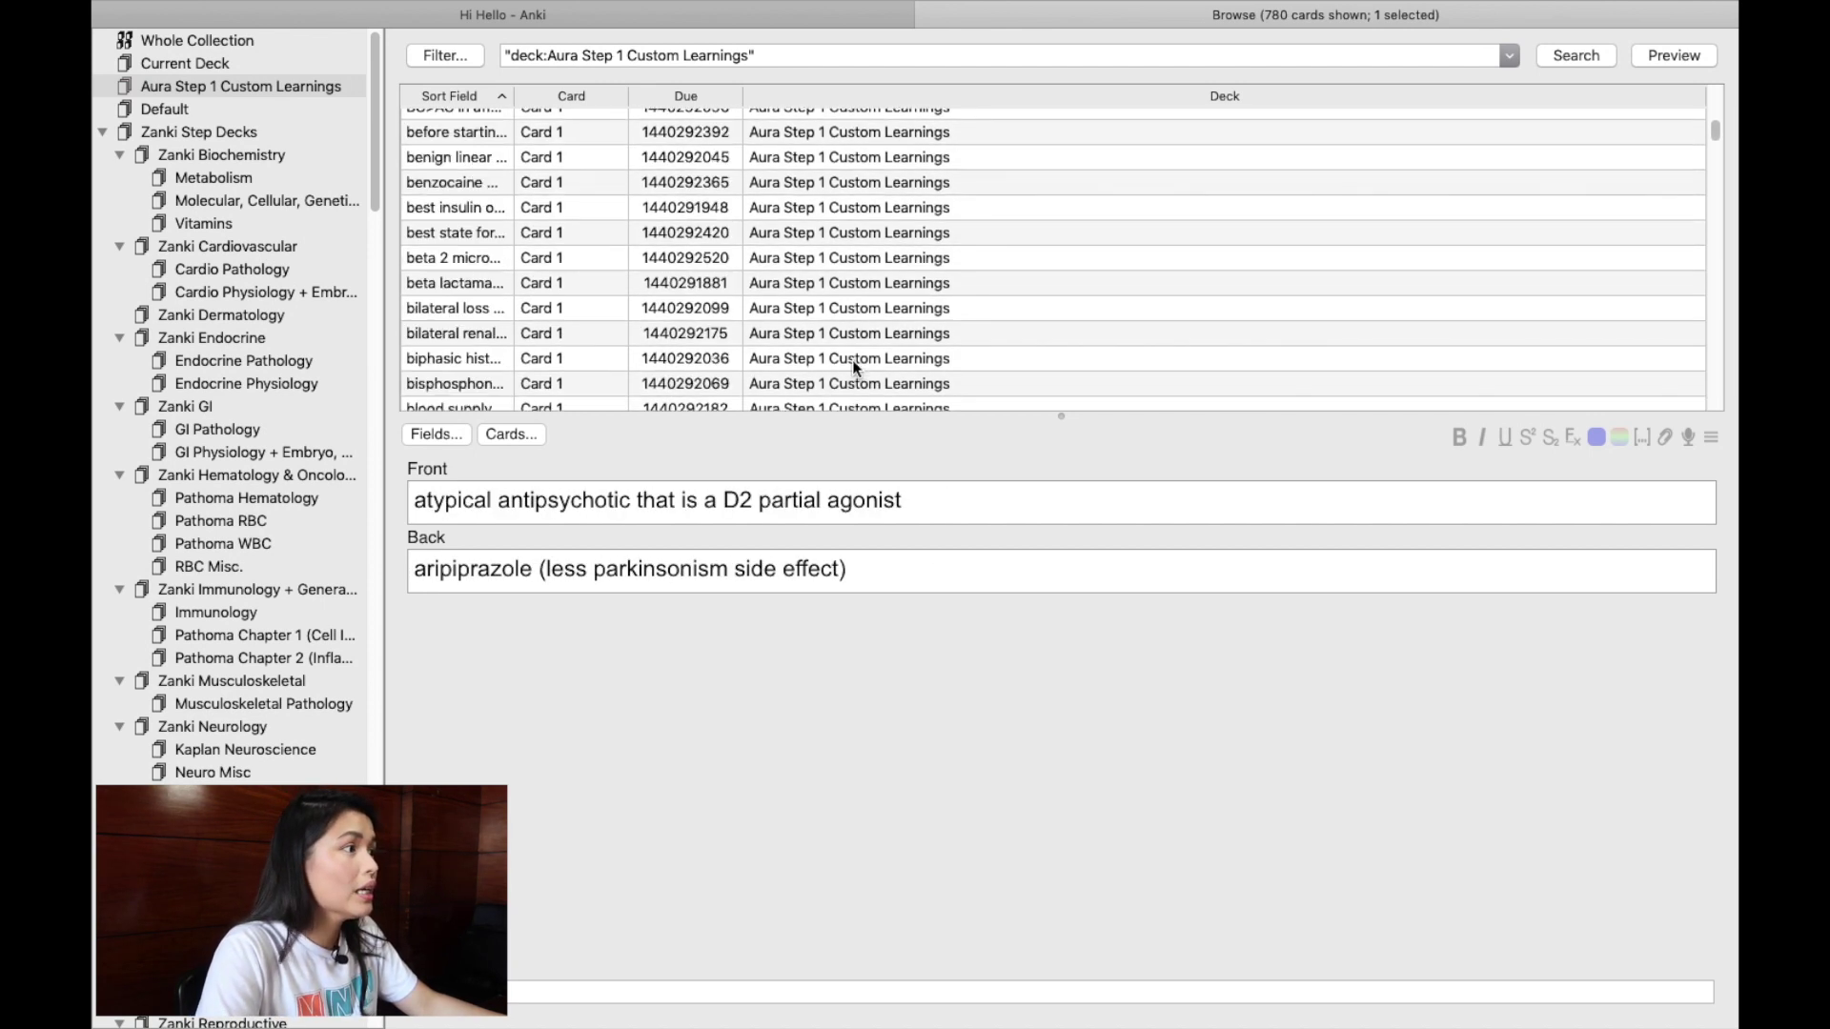
pyautogui.click(852, 360)
pyautogui.scroll(-5, 852, 362)
pyautogui.click(852, 360)
pyautogui.scroll(-5, 852, 359)
pyautogui.click(852, 360)
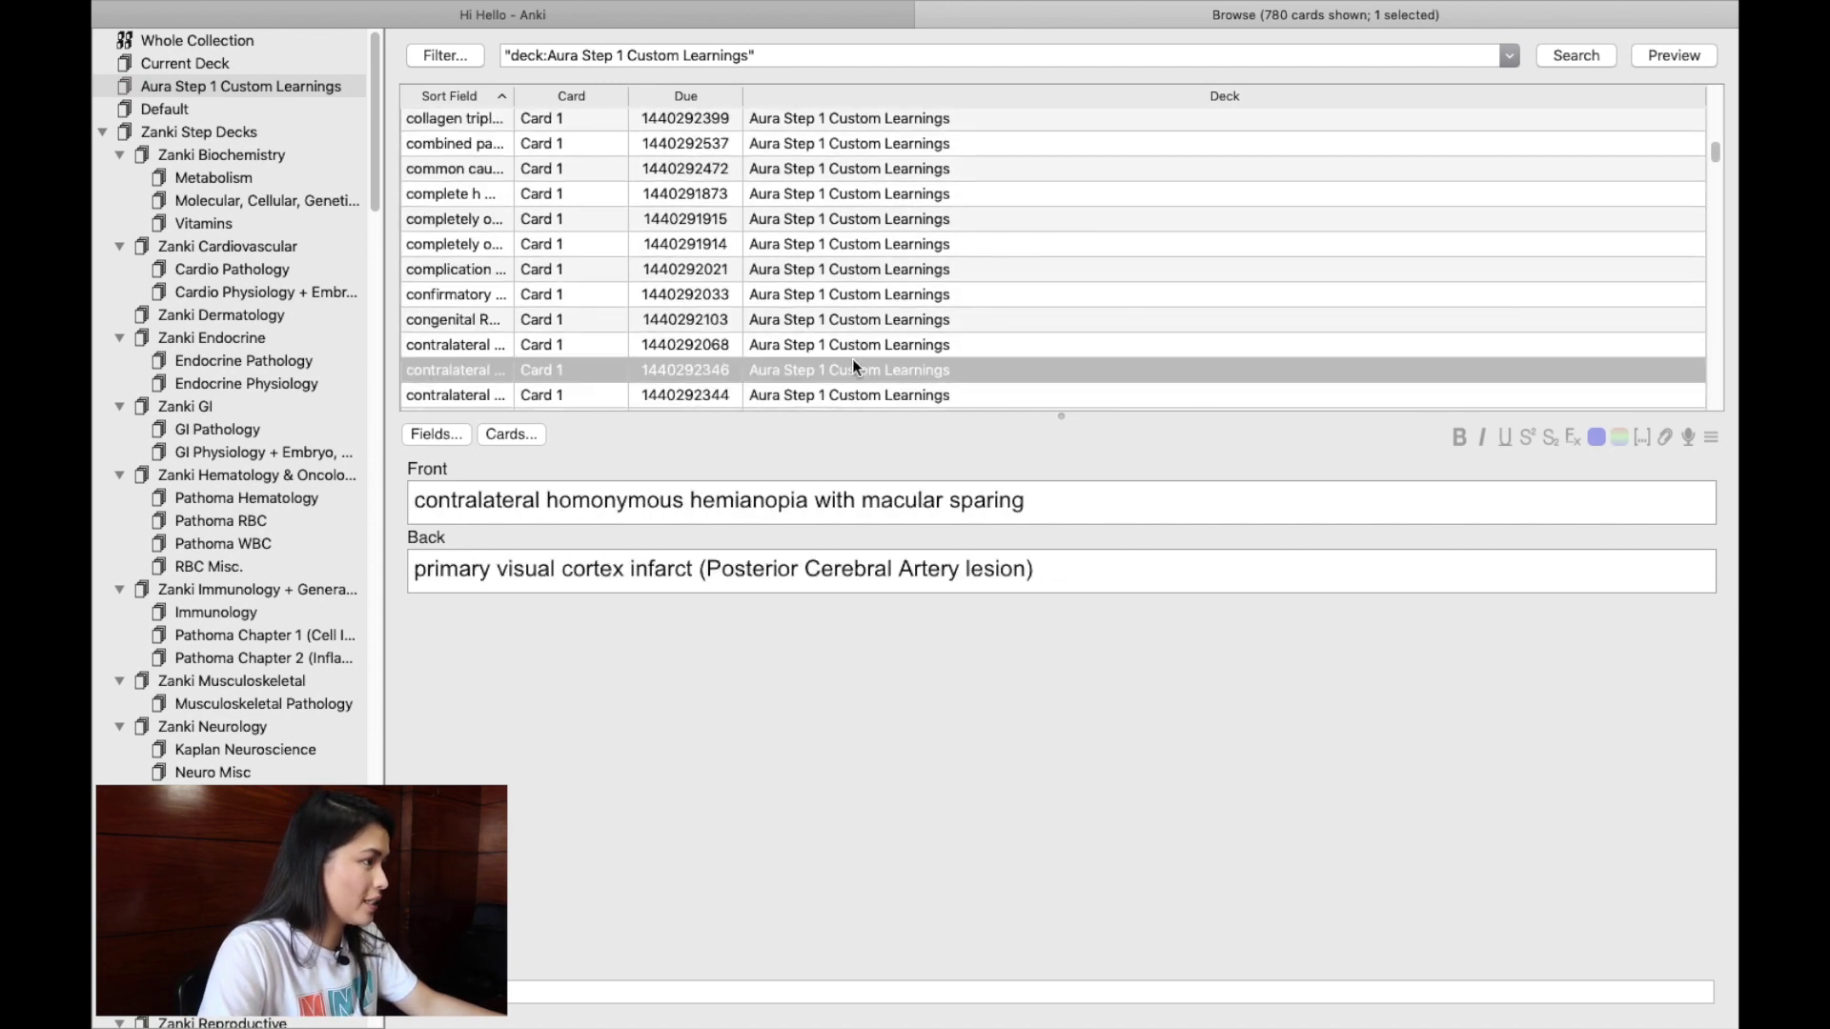
pyautogui.scroll(-3, 852, 358)
pyautogui.scroll(5, 852, 358)
pyautogui.scroll(5, 852, 358)
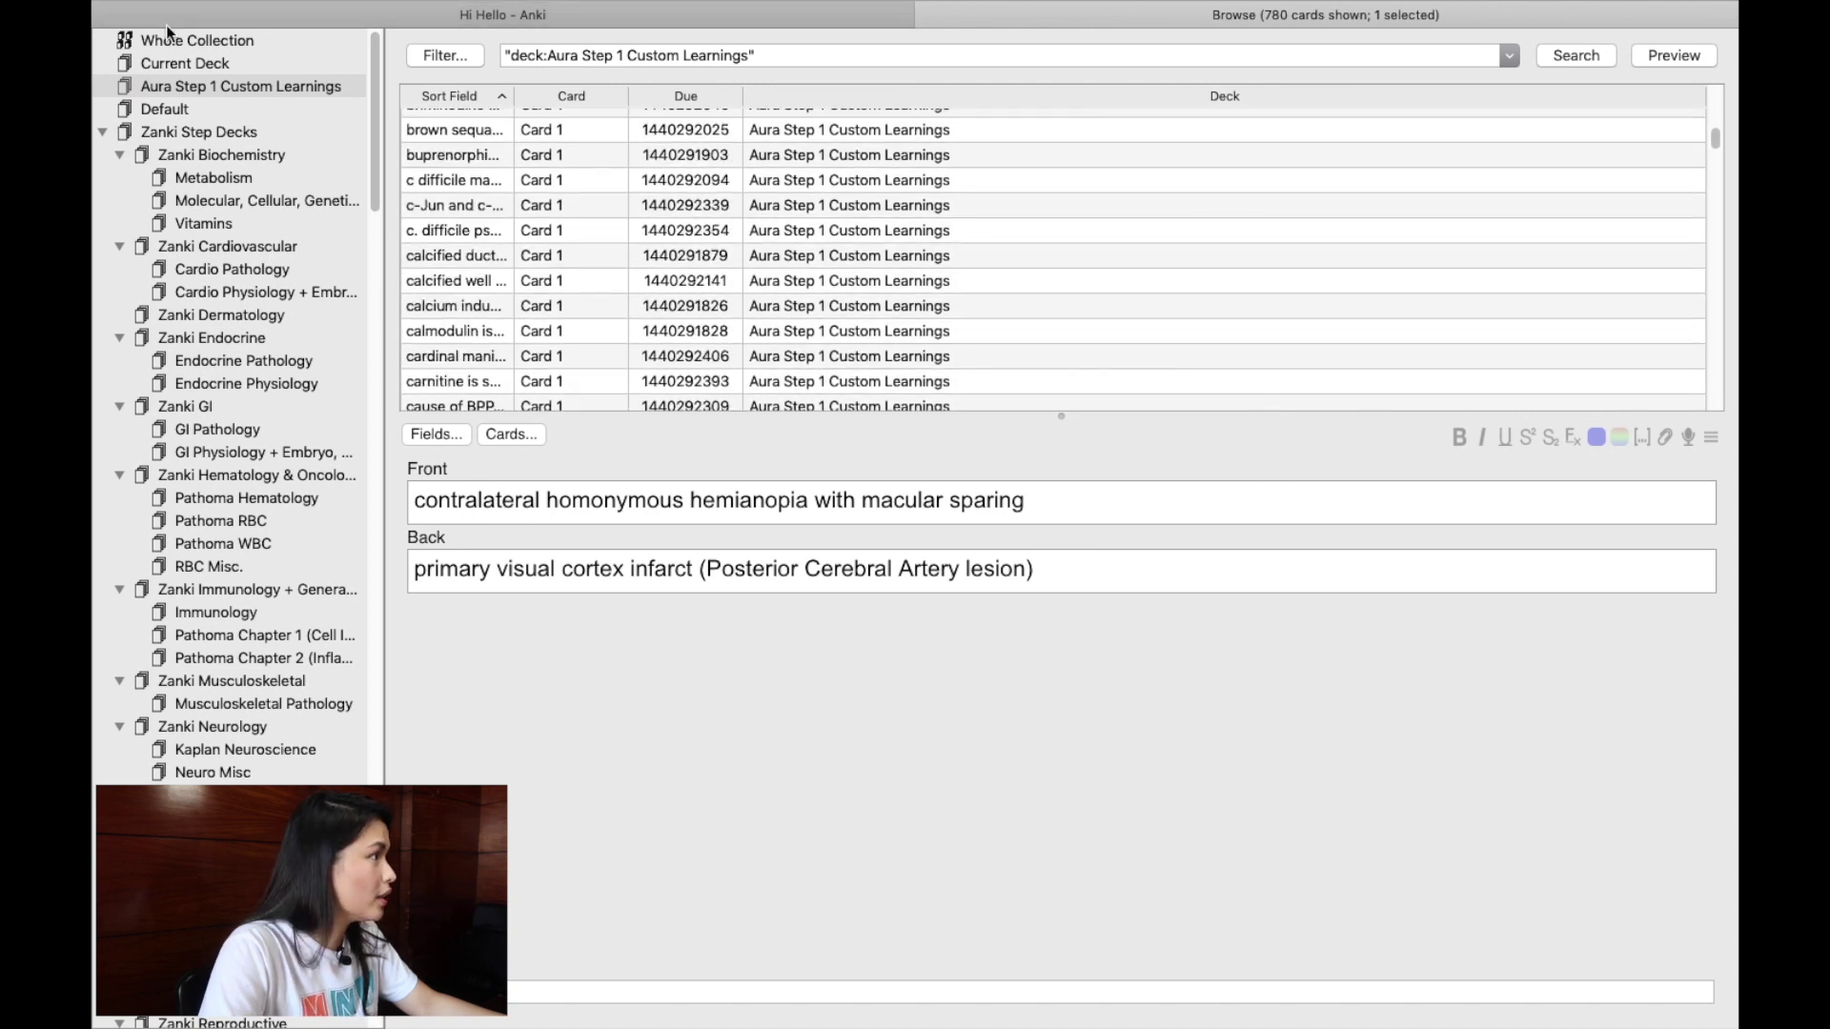
# Start a study session on the Aura Step 1 Custom Learnings deck's new cards
pyautogui.click(927, 14)
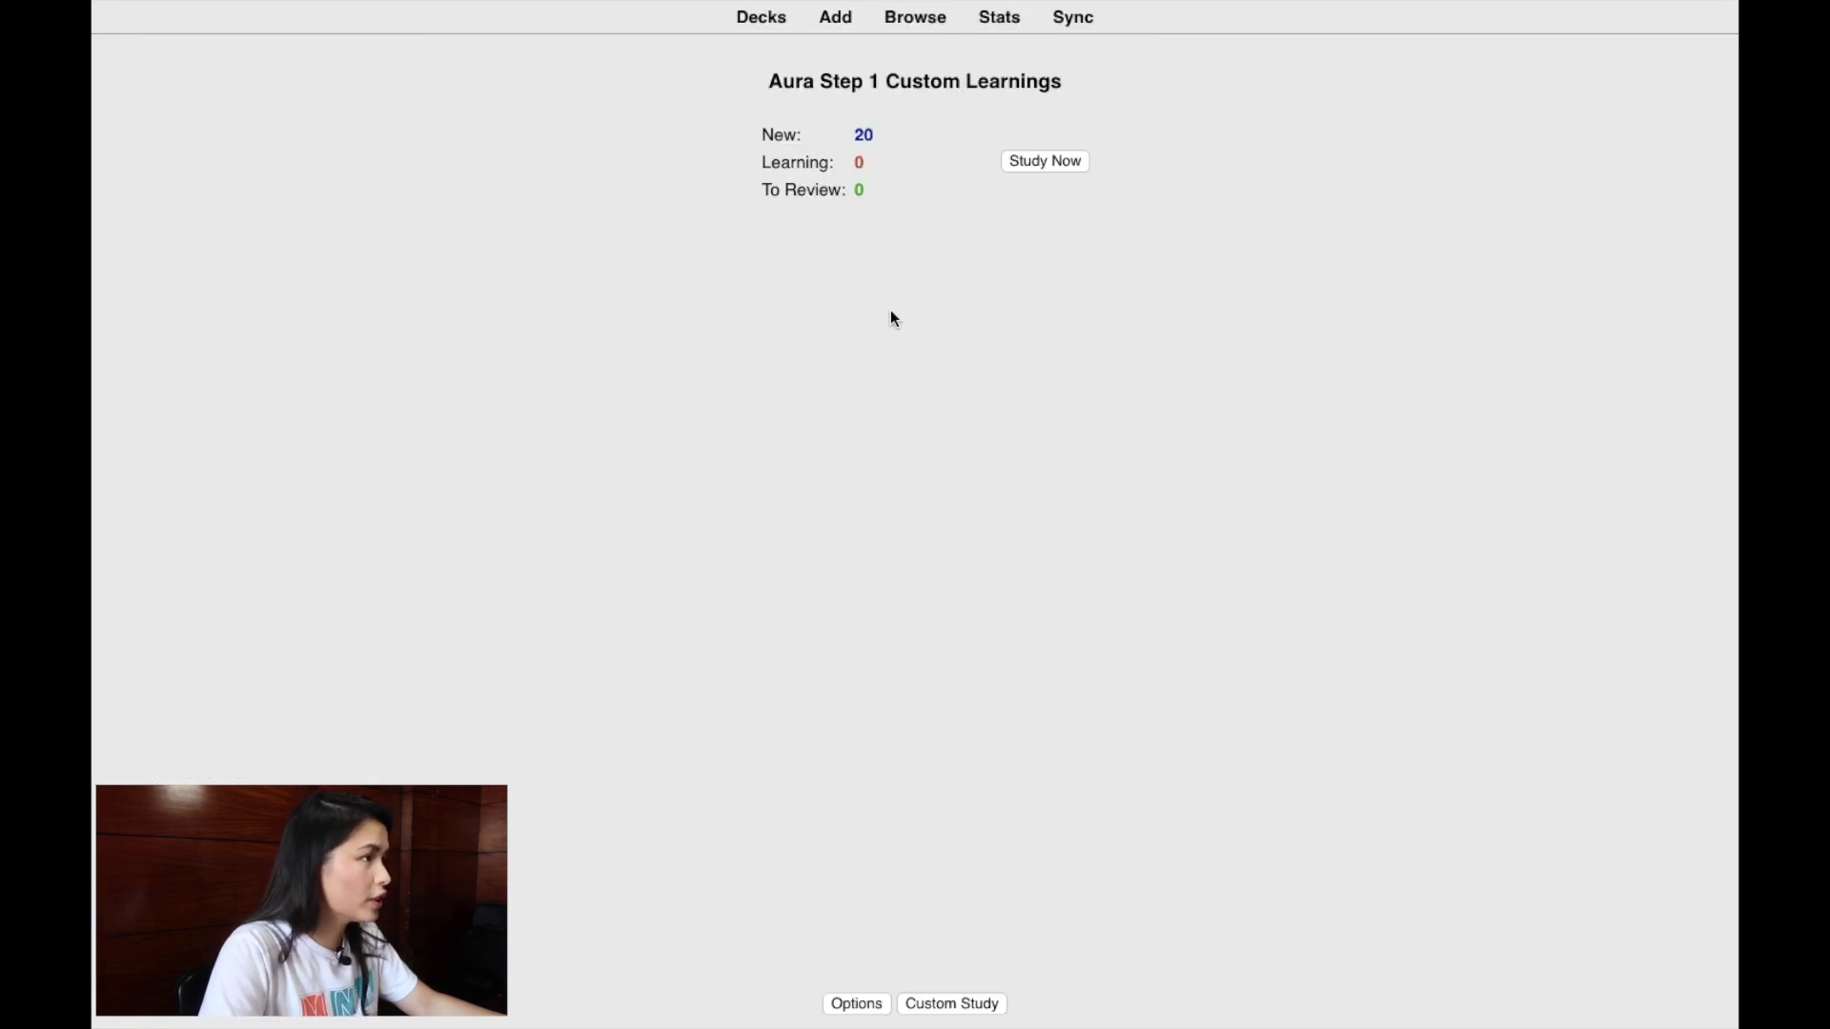
pyautogui.click(748, 30)
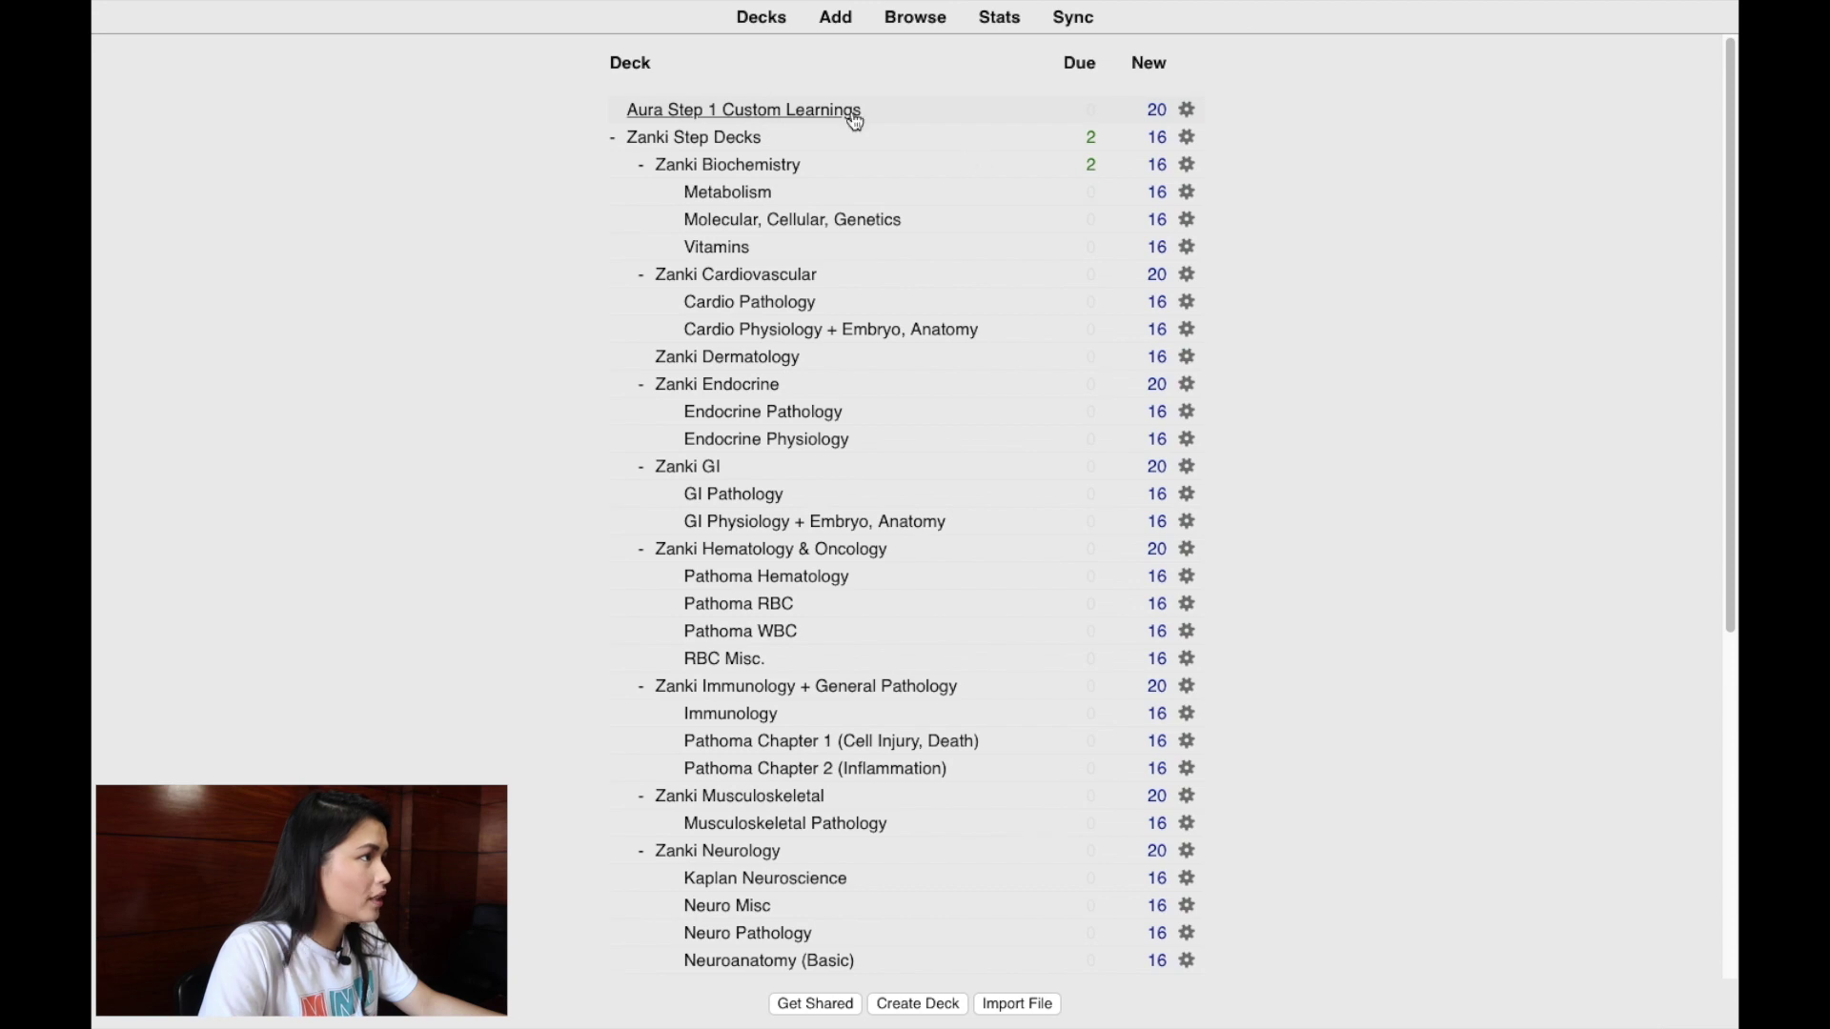
pyautogui.click(777, 114)
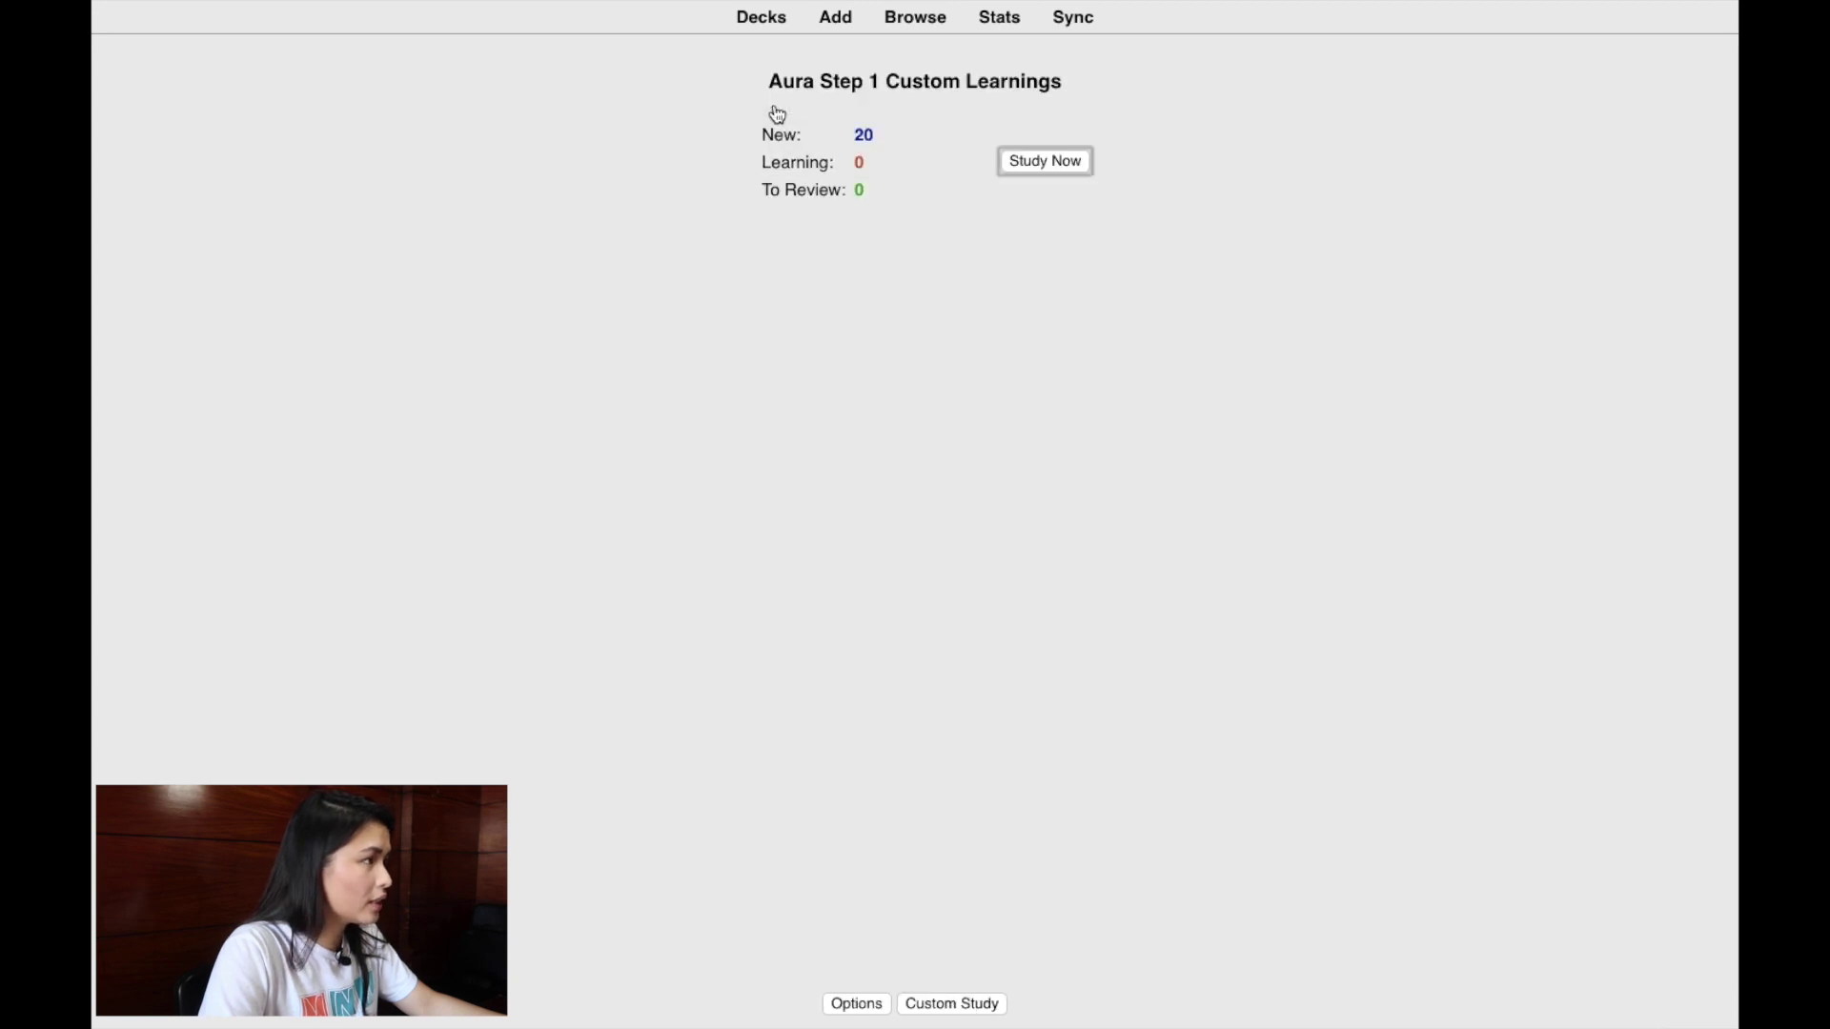
pyautogui.click(1021, 171)
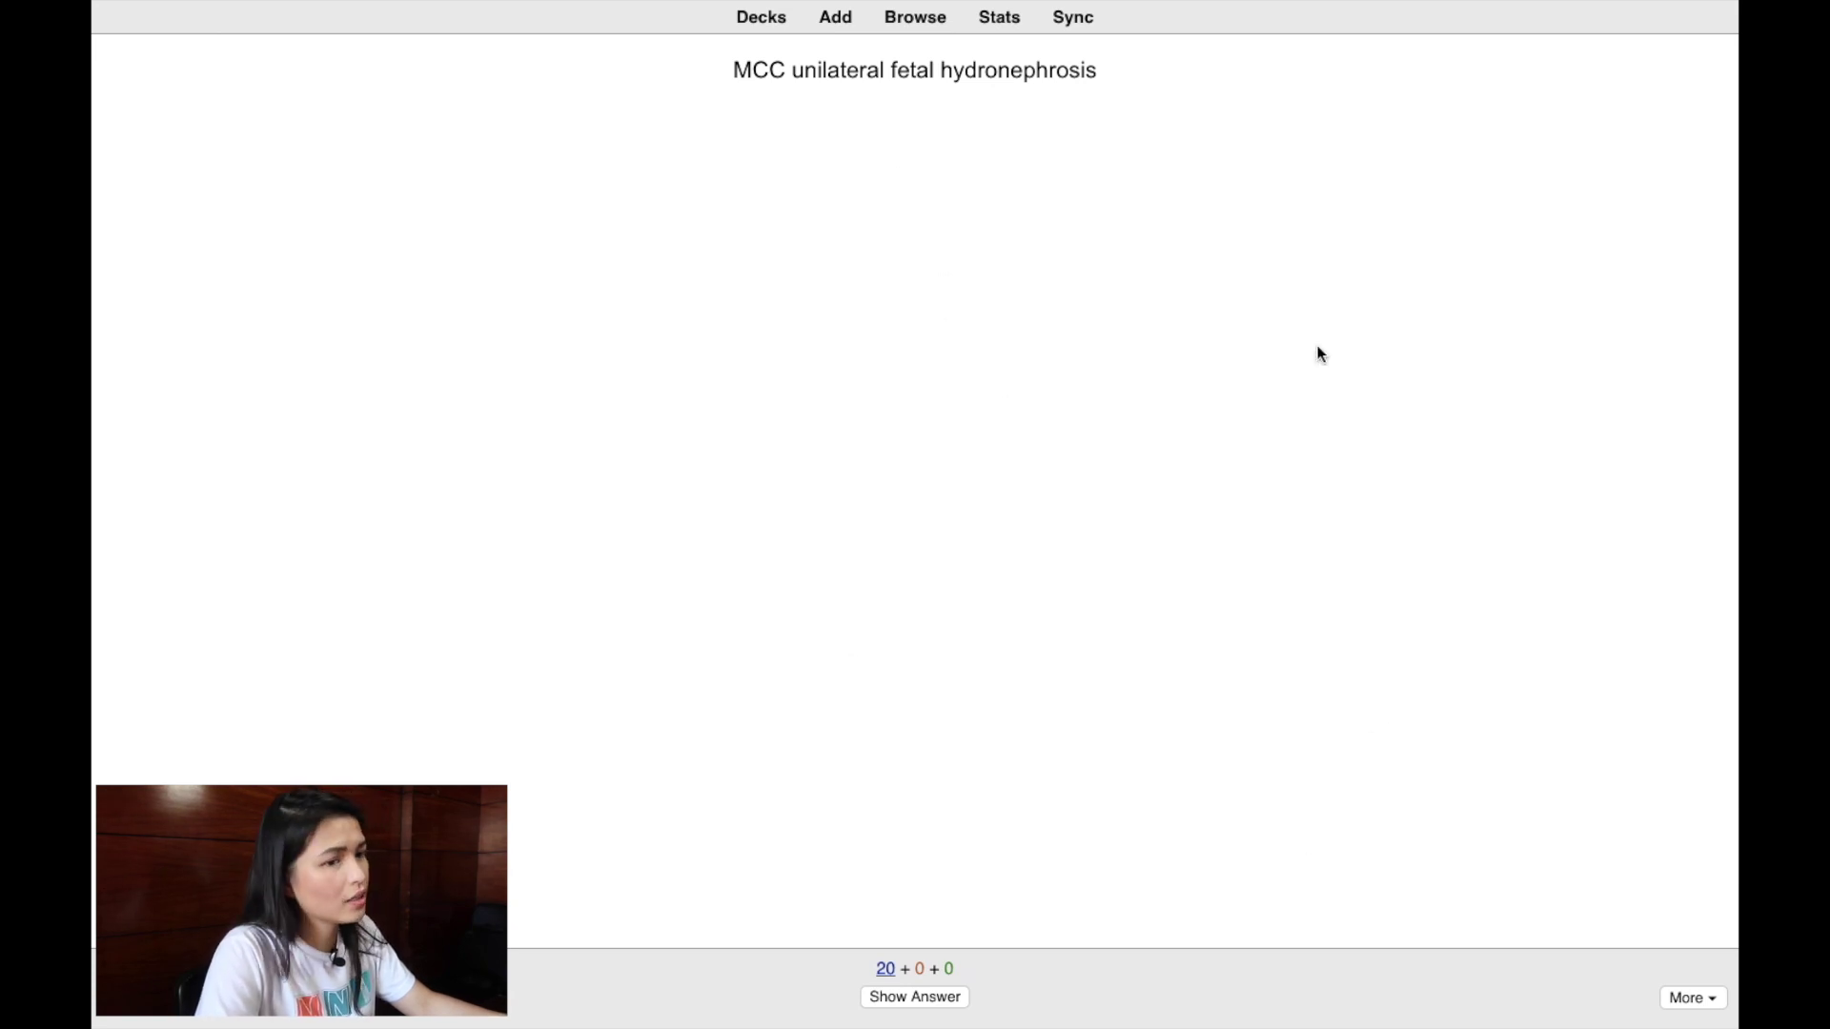
# Answer the hydronephrosis card, then grade the genitourinary tract origins card as Easy
pyautogui.press('space')
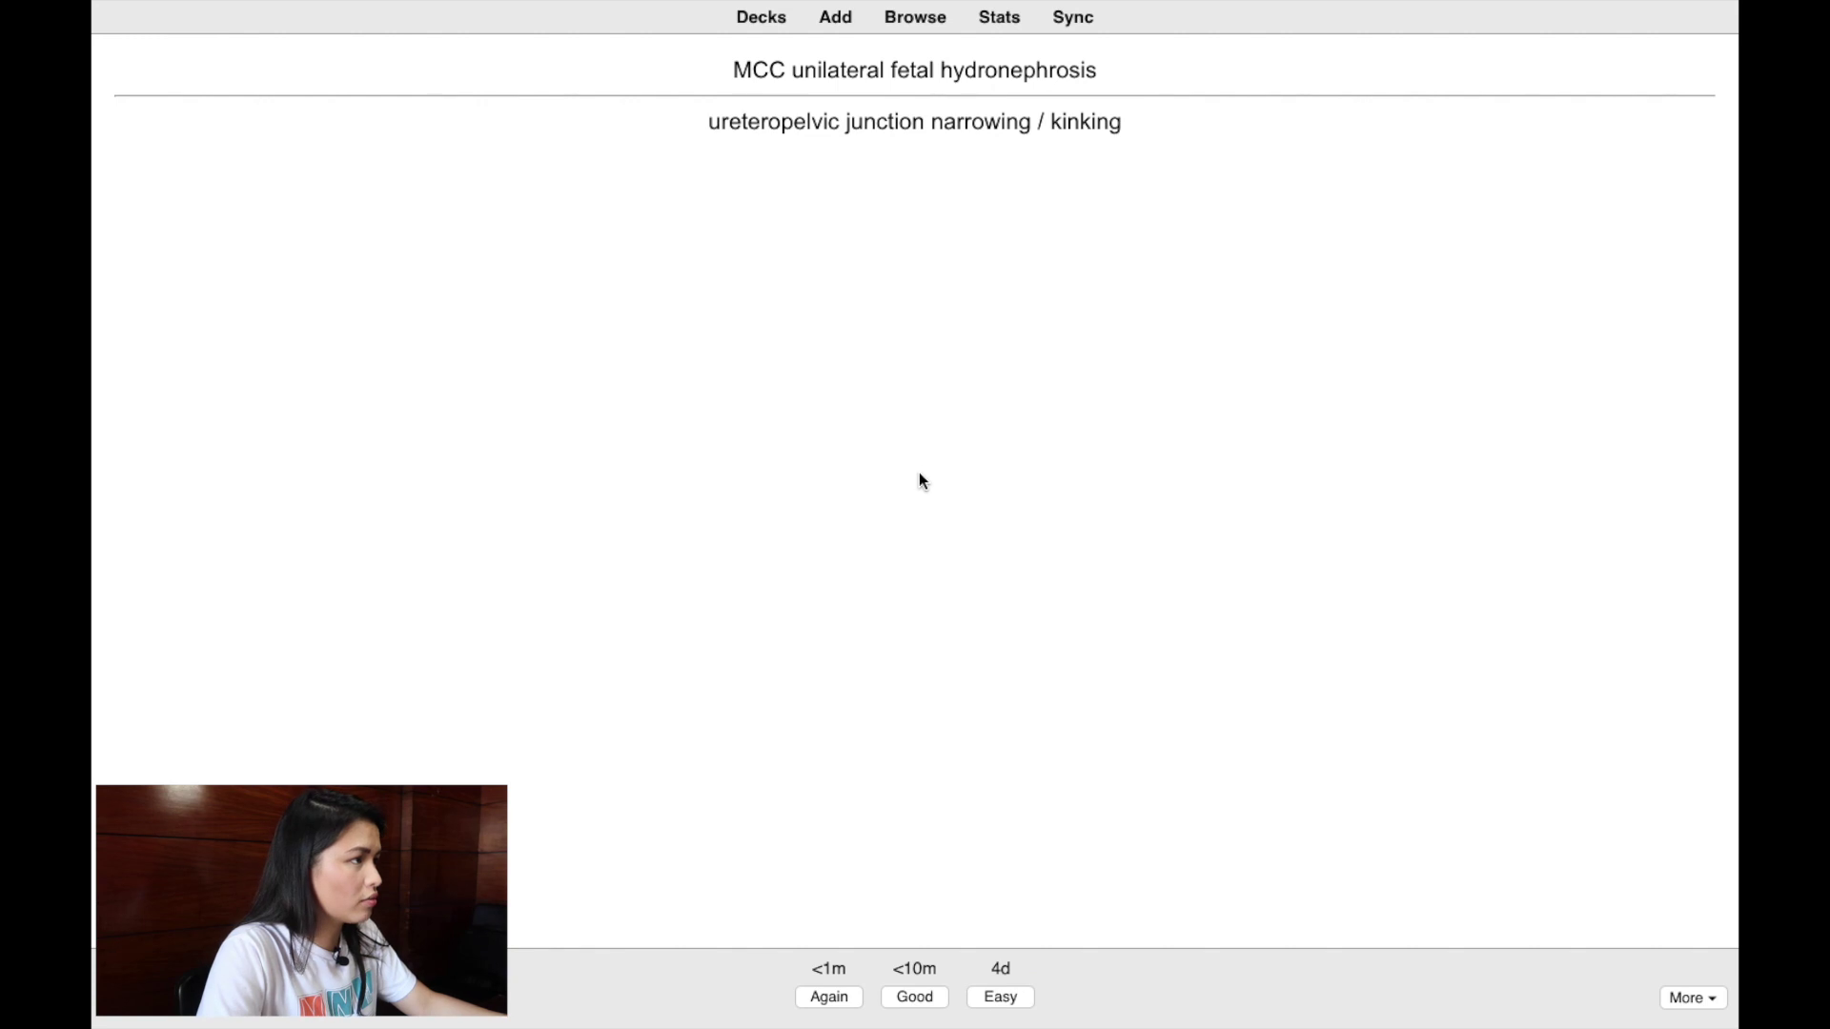
pyautogui.click(991, 1006)
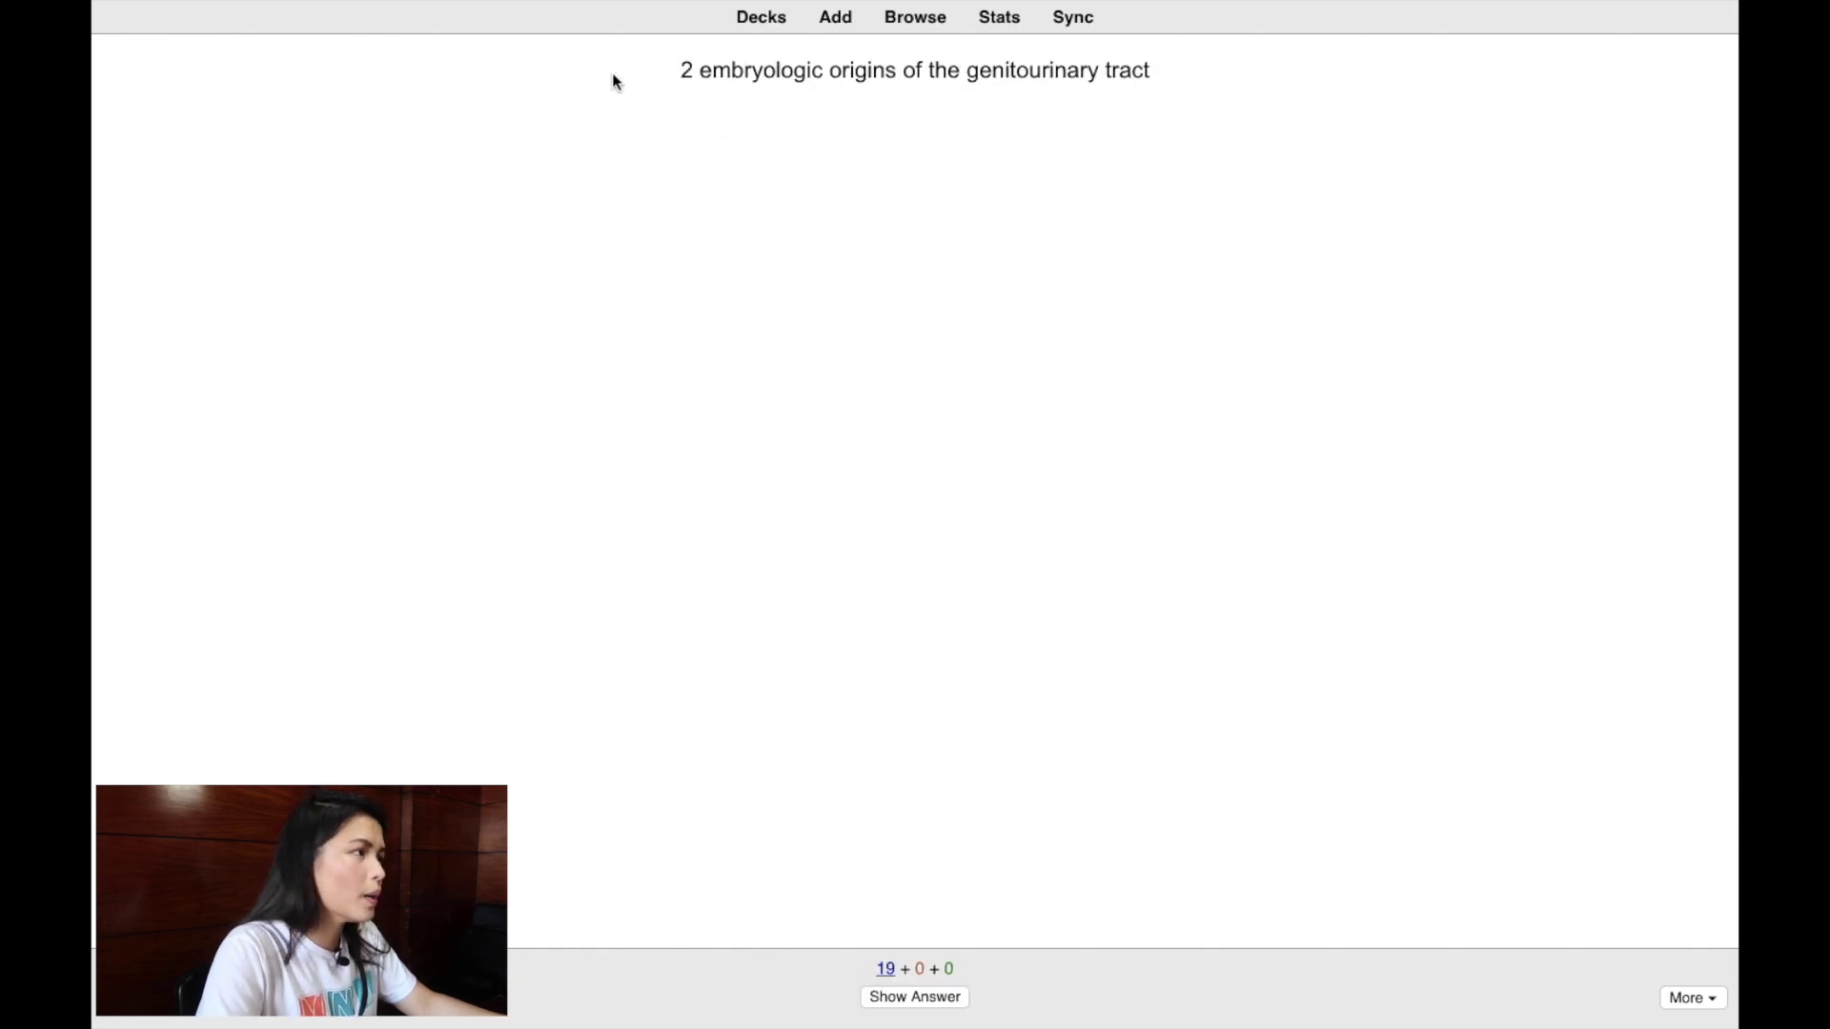
pyautogui.moveTo(915, 69); pyautogui.dragTo(1018, 324)
pyautogui.click(1019, 320)
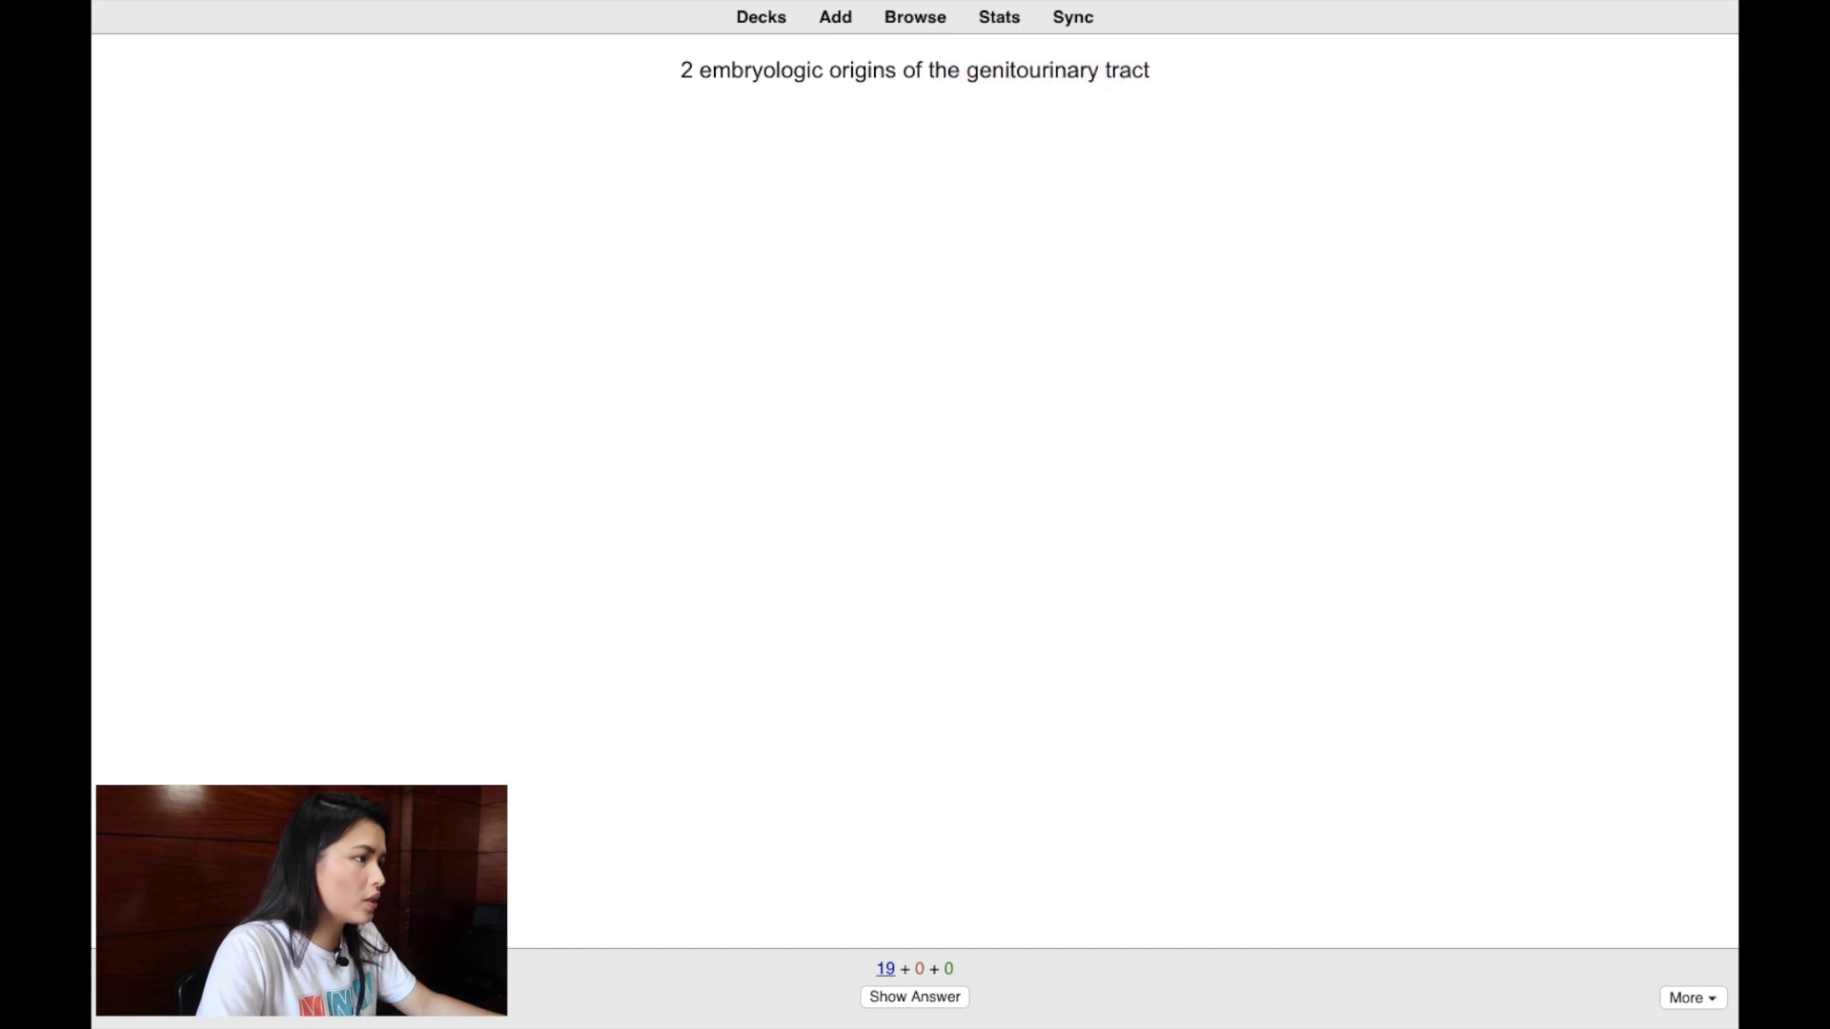
pyautogui.click(934, 1001)
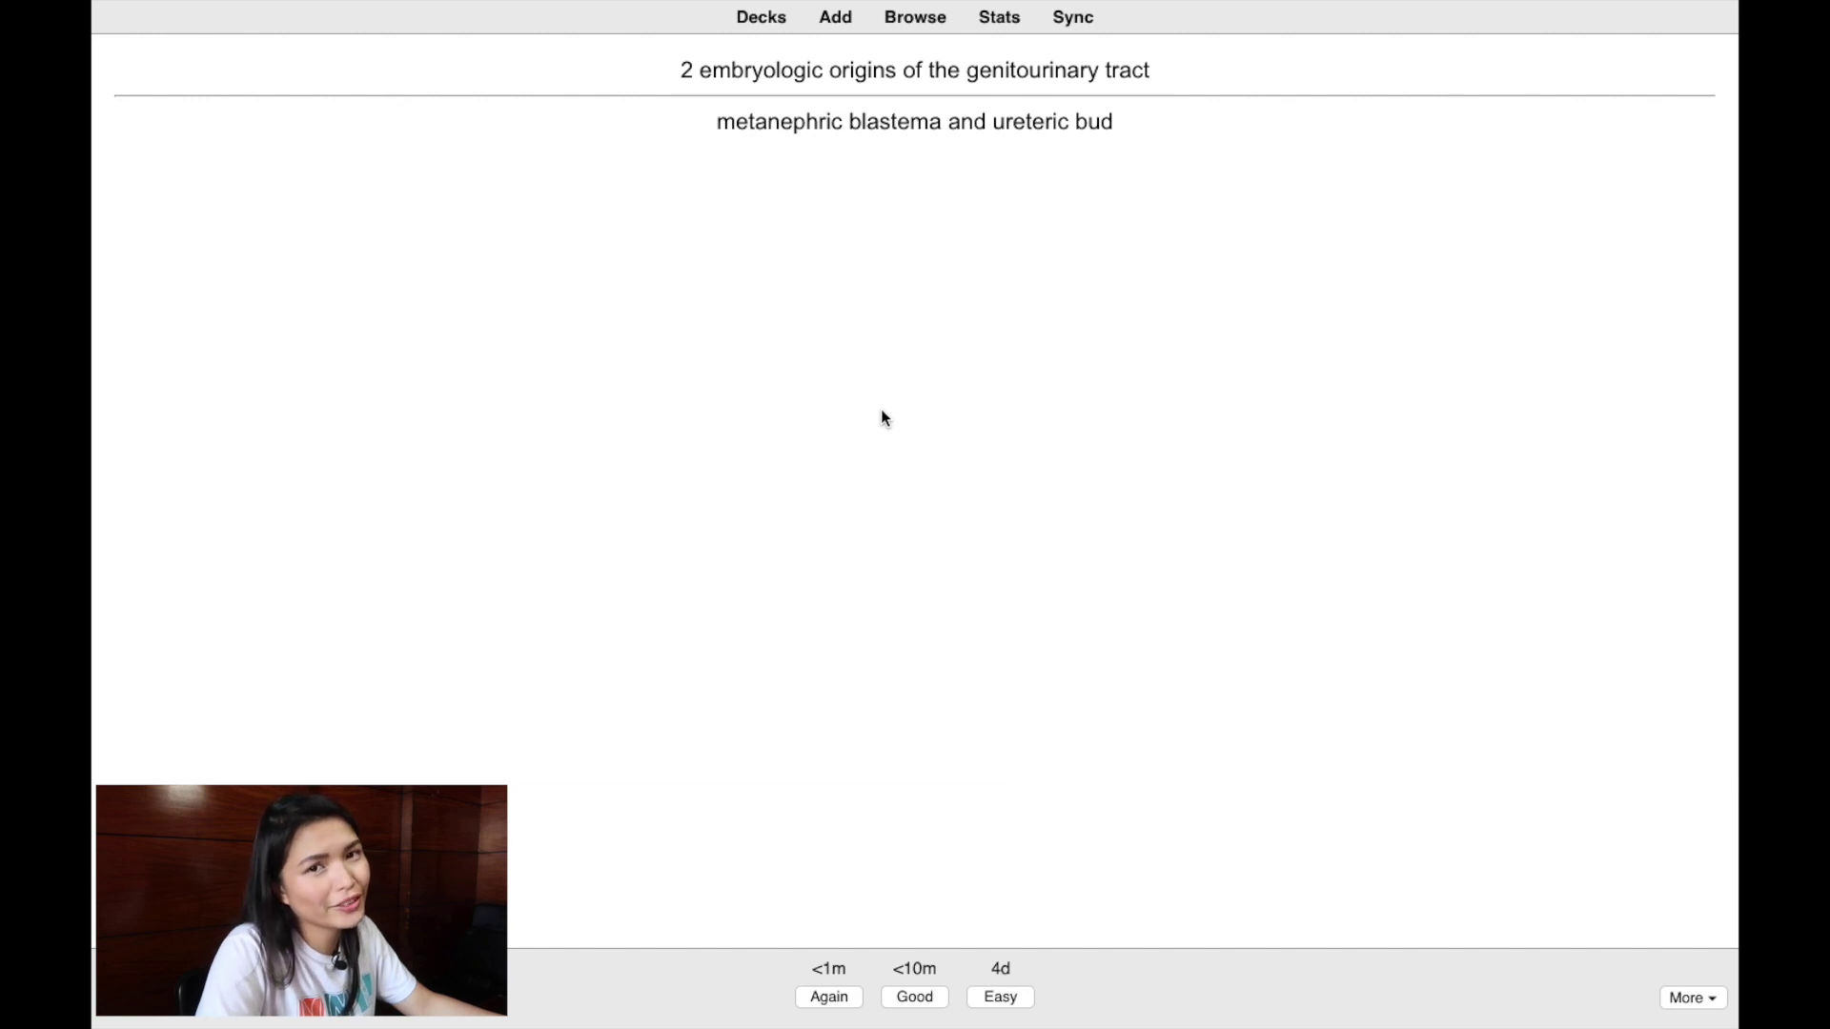
pyautogui.doubleClick(756, 122)
pyautogui.click(861, 311)
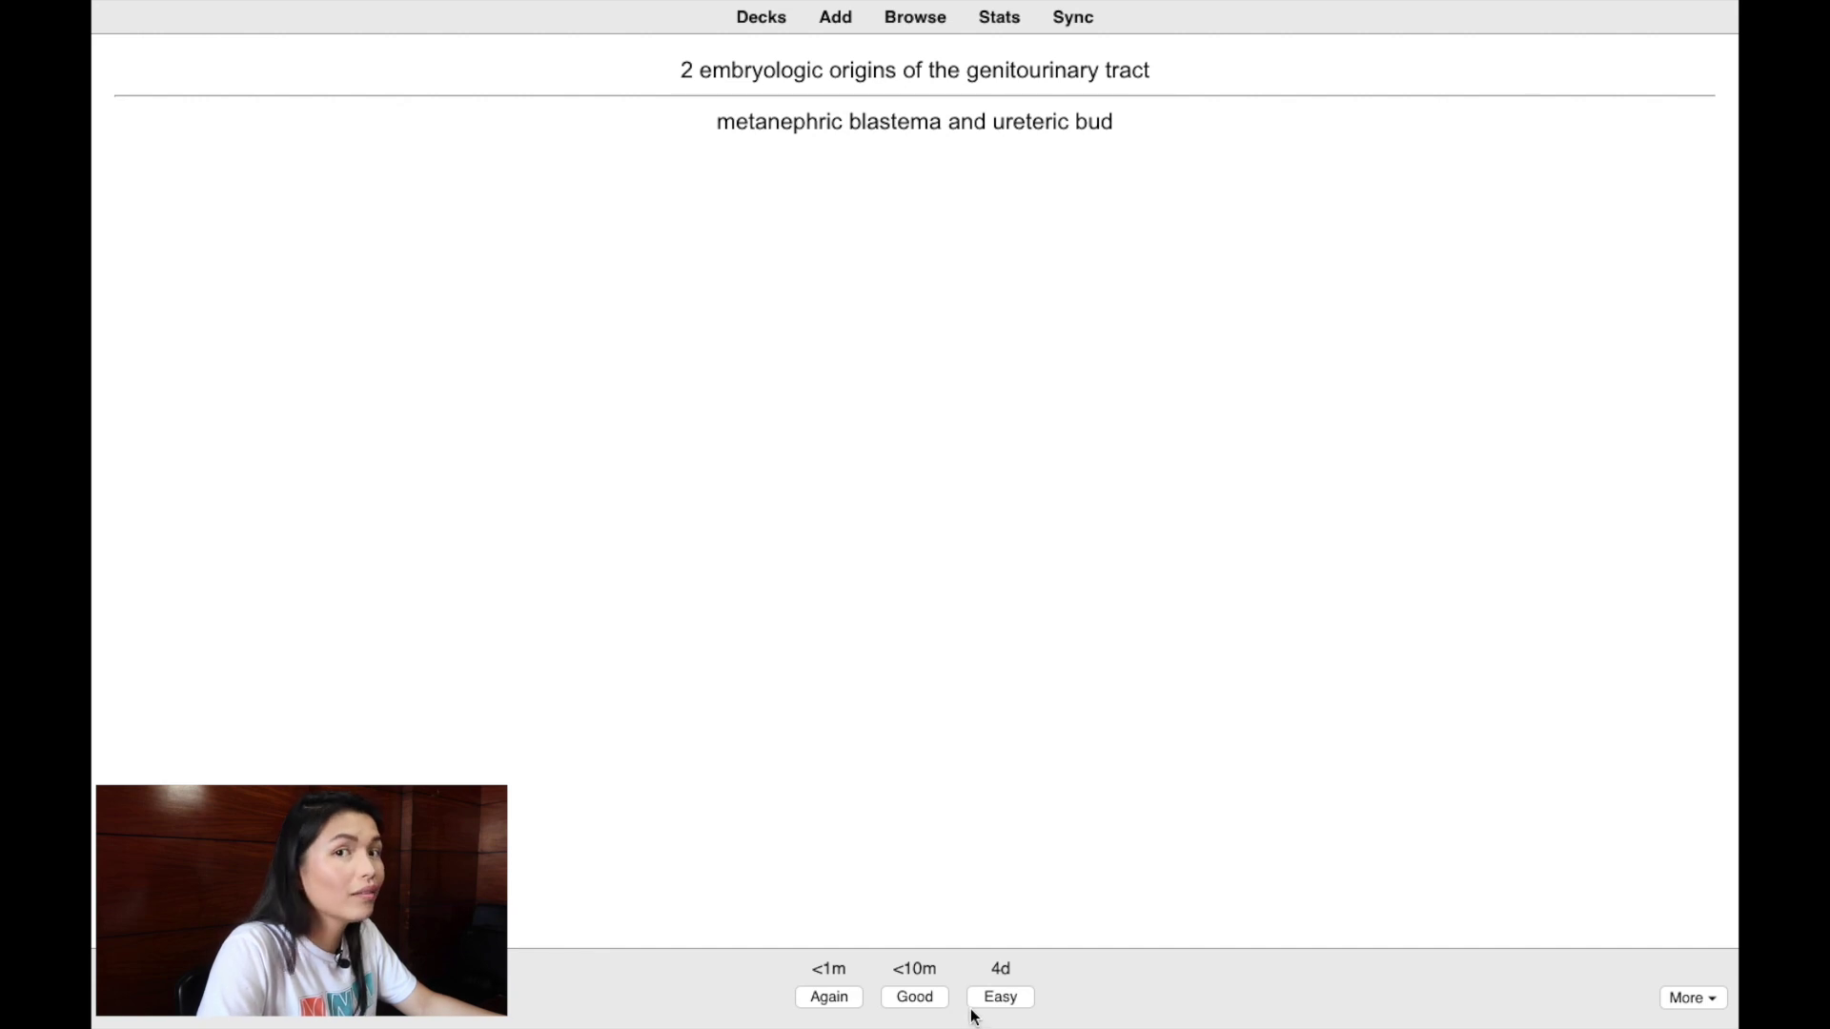
pyautogui.click(980, 999)
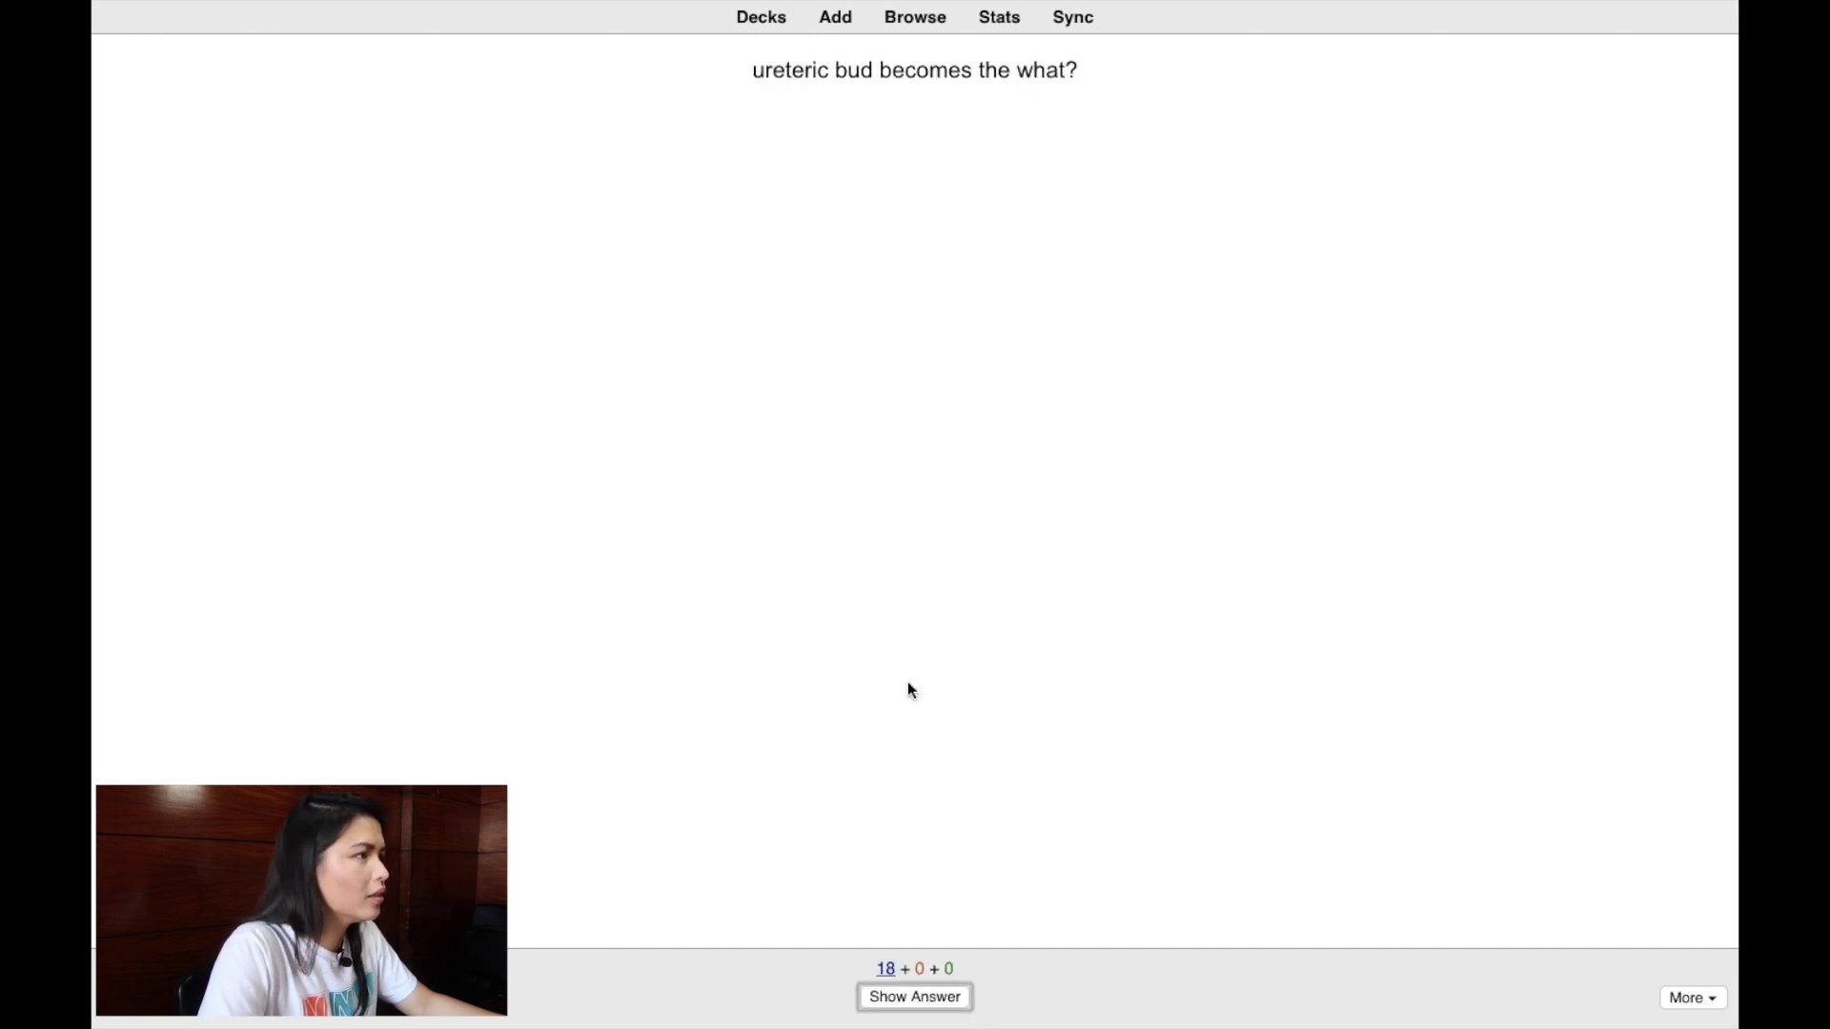